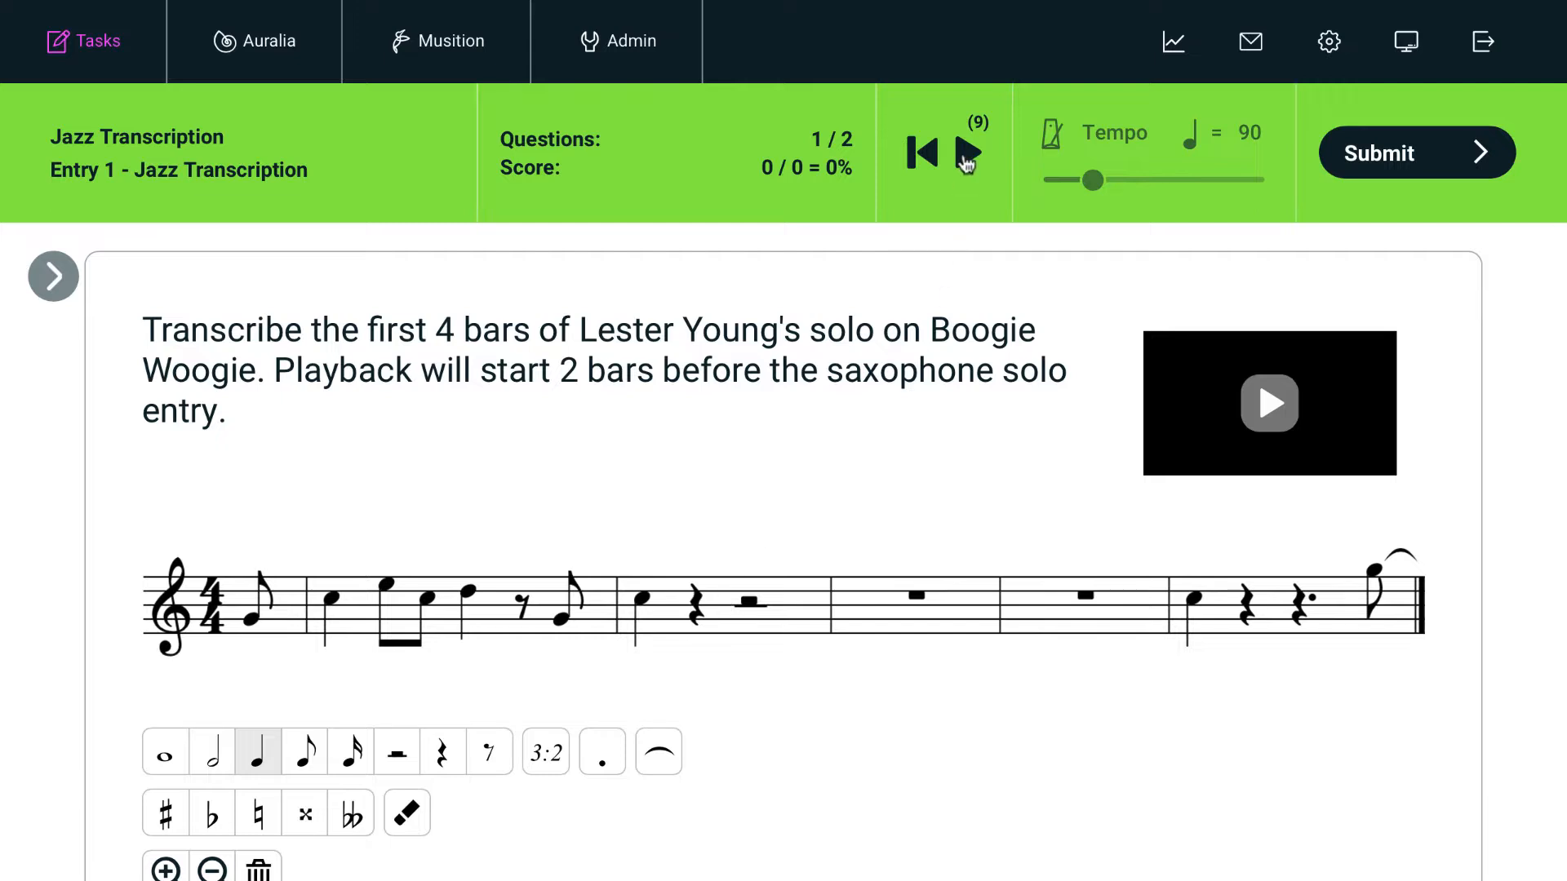
Start playback and enter E-flat and C eighth notes followed by a D quarter note in the second full bar
{"action": "left_click", "coordinate": [964, 157]}
{"action": "left_click", "coordinate": [305, 759]}
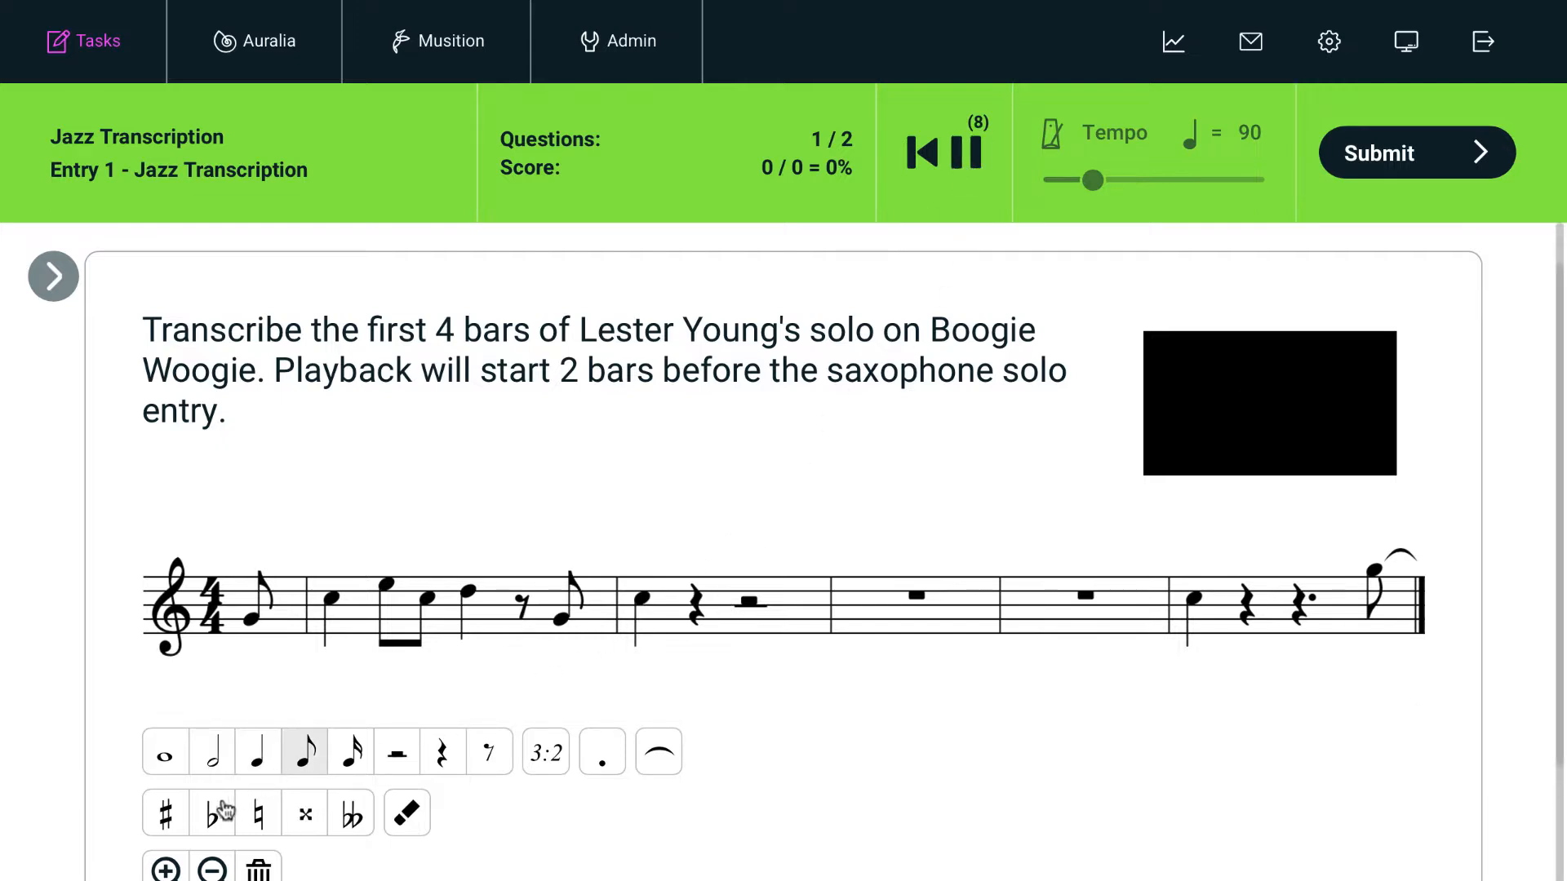
{"action": "left_click", "coordinate": [212, 814]}
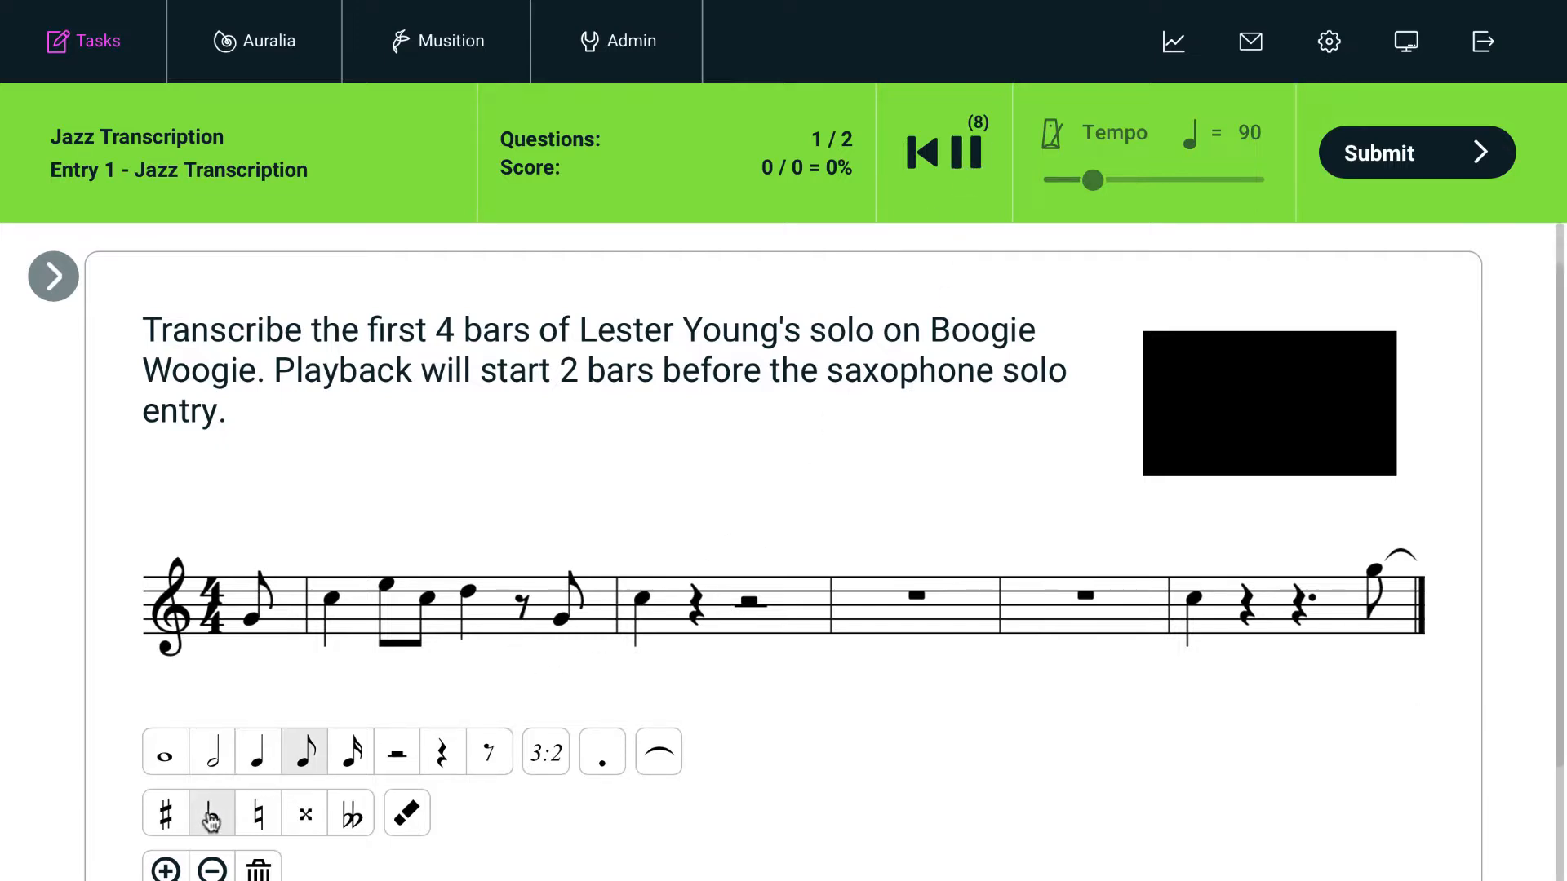
{"action": "left_click", "coordinate": [723, 586]}
{"action": "left_click", "coordinate": [735, 602]}
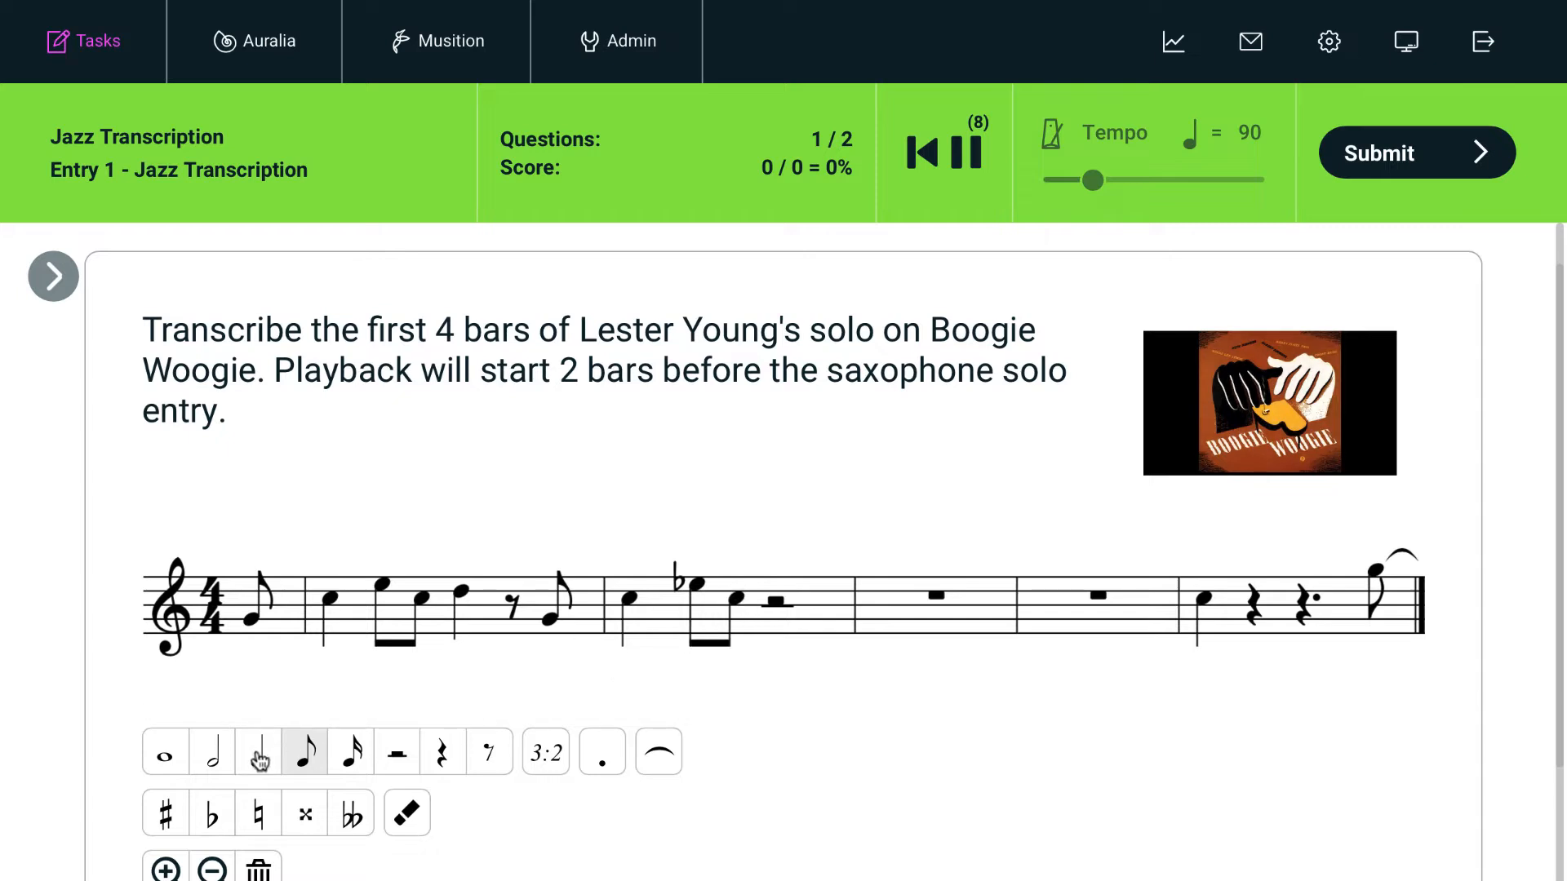
{"action": "left_click", "coordinate": [258, 753]}
{"action": "left_click", "coordinate": [804, 600]}
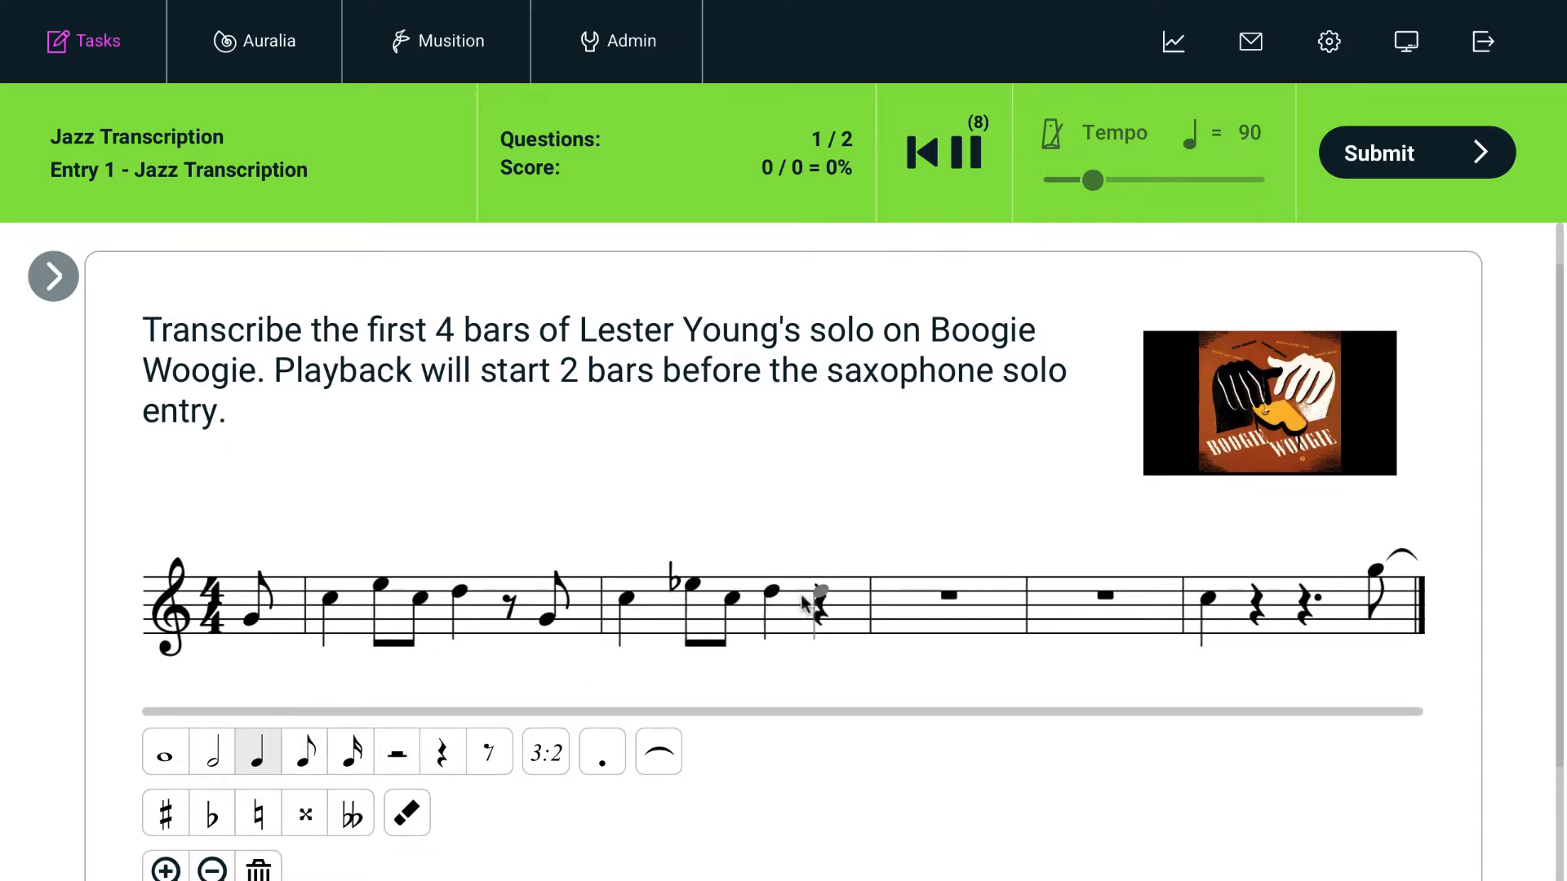
Complete the second full bar with an eighth rest and a low G eighth note
{"action": "left_click", "coordinate": [488, 752]}
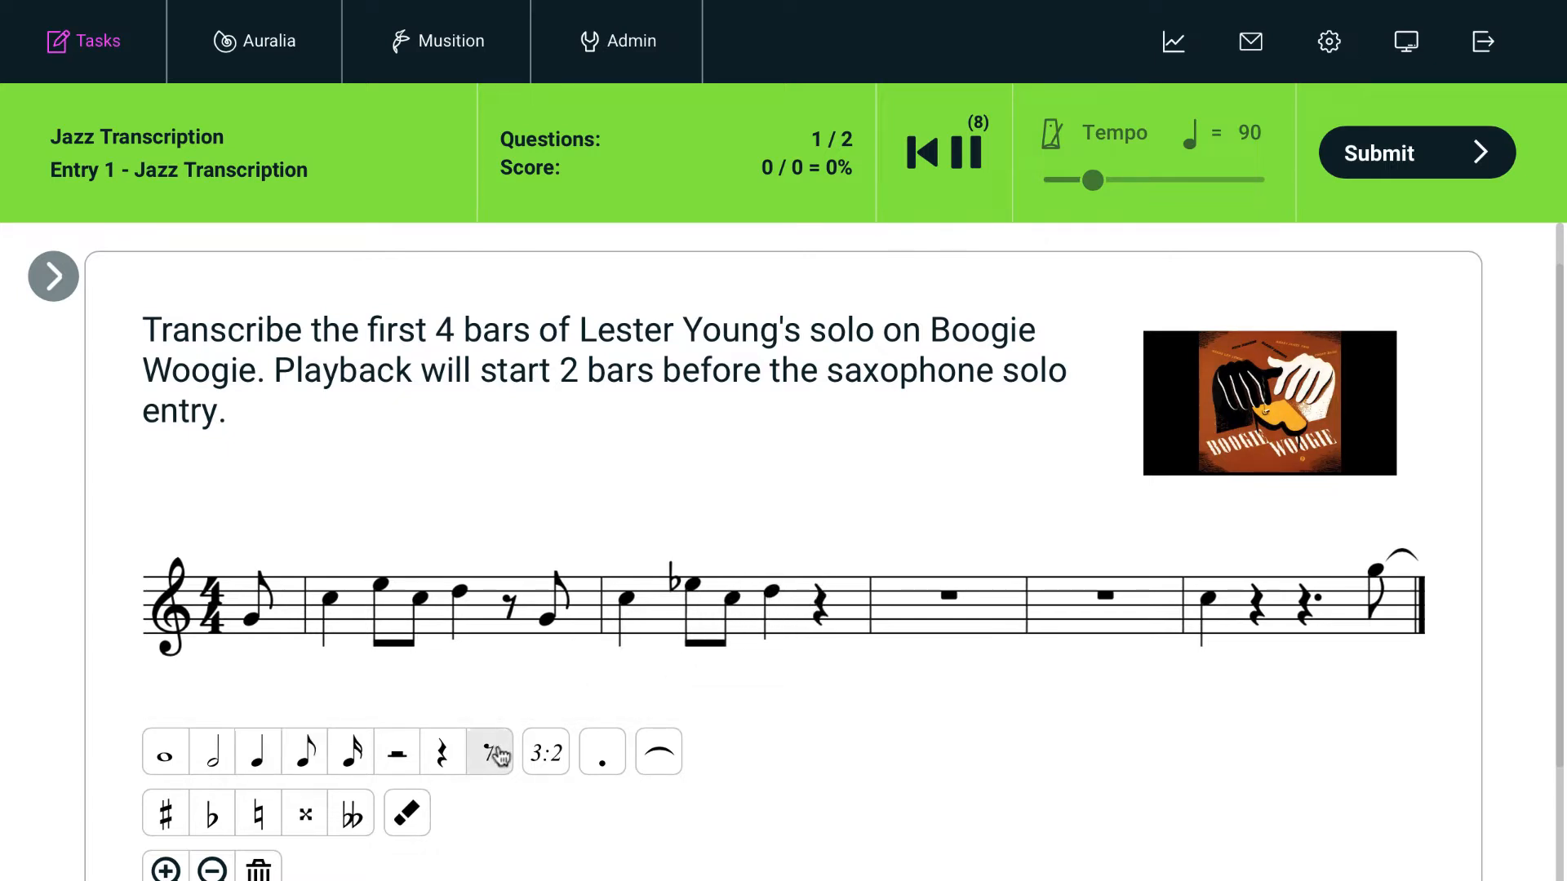
{"action": "left_click", "coordinate": [815, 619]}
{"action": "left_click", "coordinate": [304, 763]}
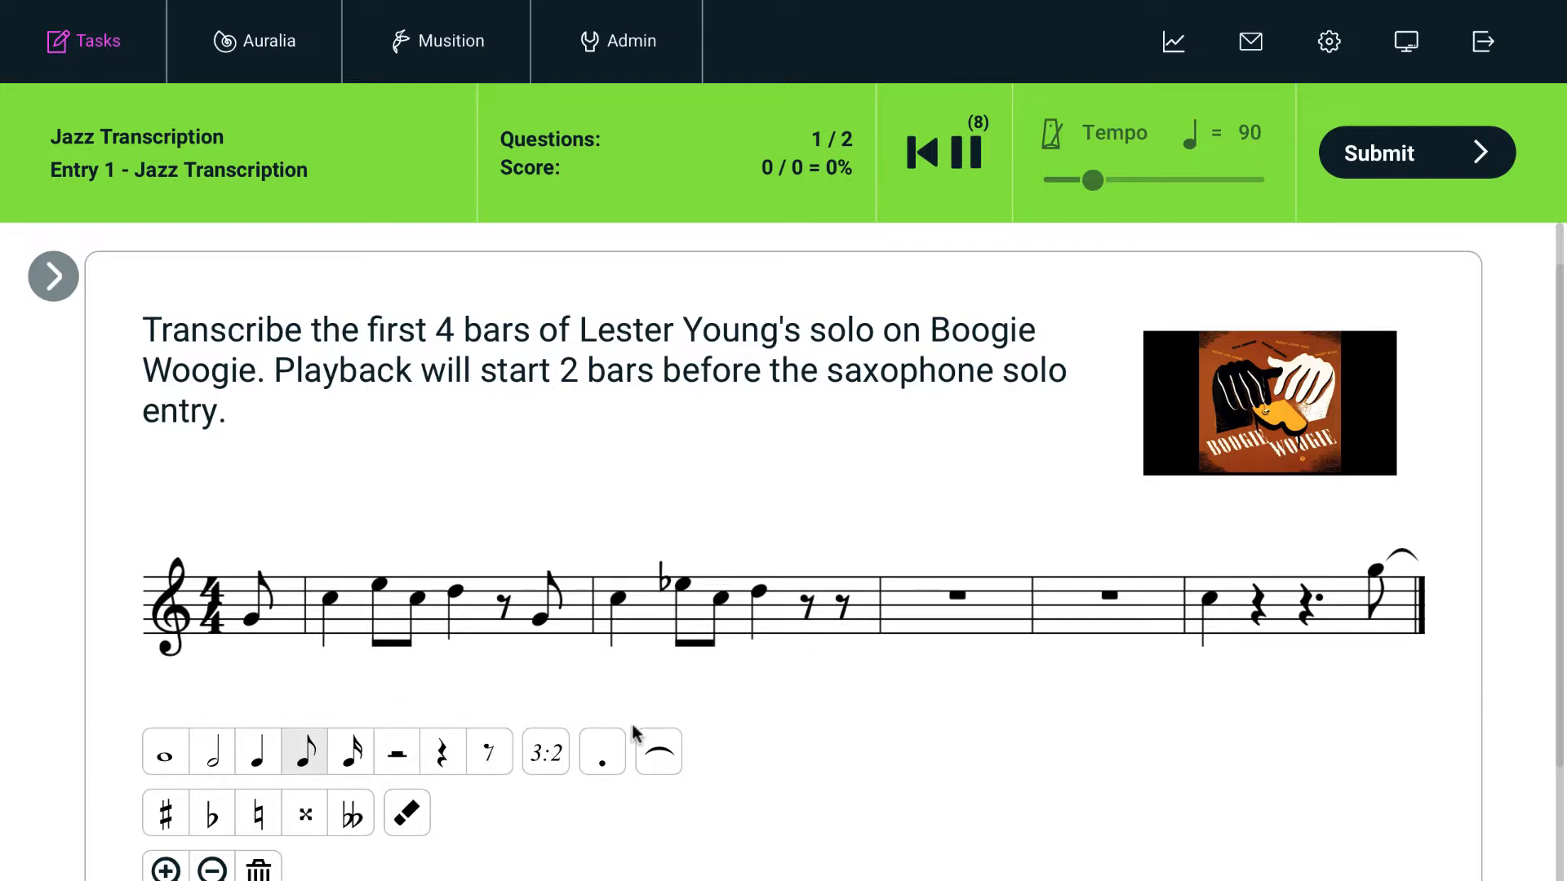
{"action": "left_click", "coordinate": [857, 625]}
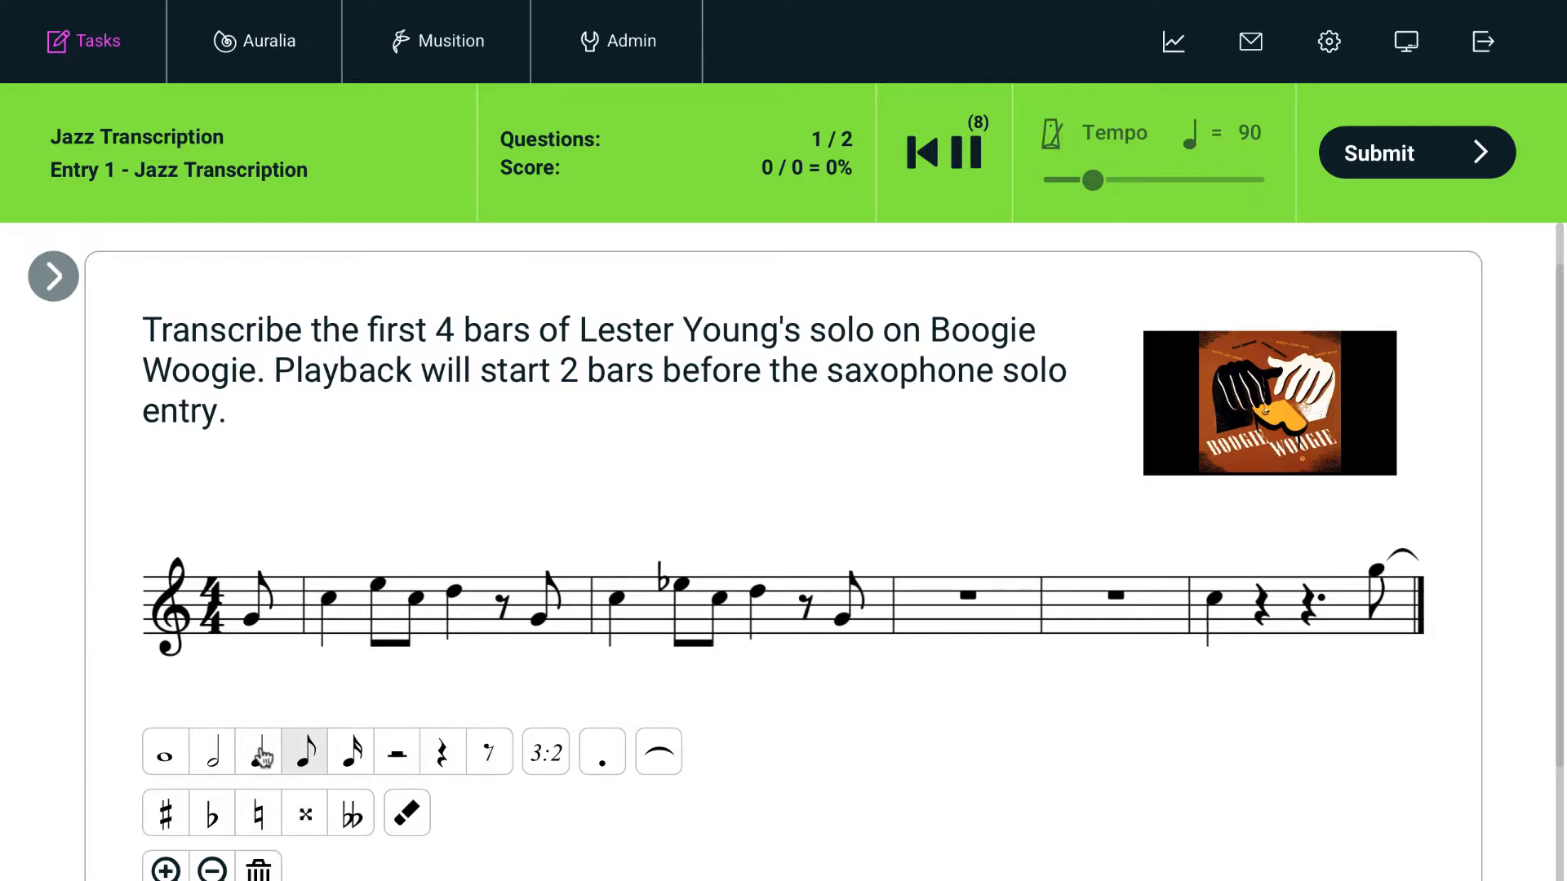
Fill the third full bar with a C quarter note and eighth notes E, C, D, C, A and low E
{"action": "left_click", "coordinate": [258, 752]}
{"action": "left_click", "coordinate": [921, 602]}
{"action": "left_click", "coordinate": [938, 584]}
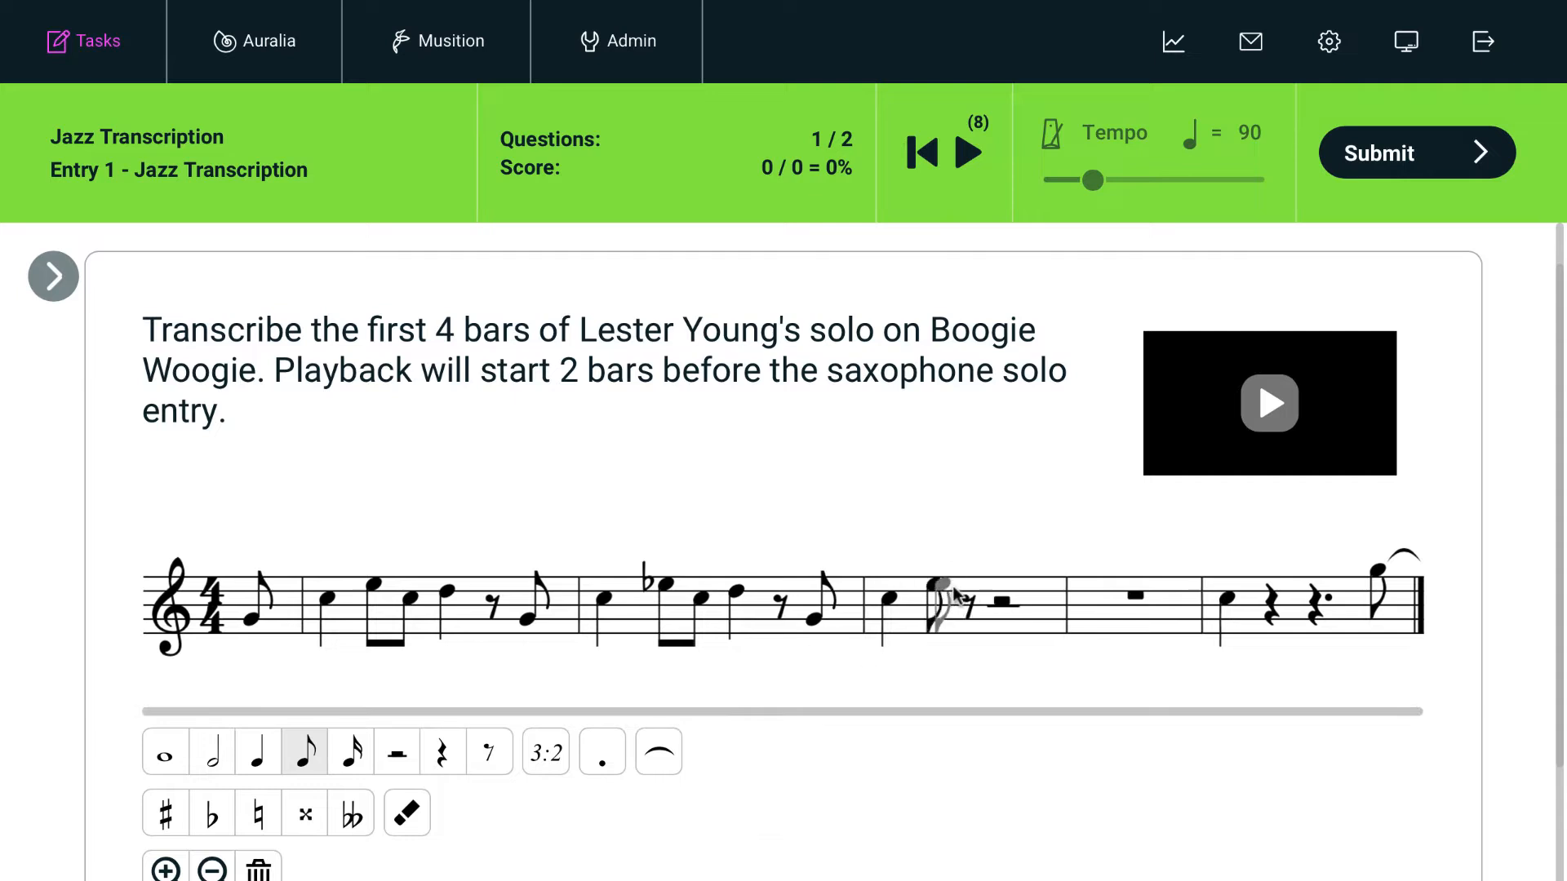
{"action": "left_click", "coordinate": [967, 599]}
{"action": "left_click", "coordinate": [992, 589]}
{"action": "left_click", "coordinate": [1016, 599]}
{"action": "left_click", "coordinate": [1047, 613]}
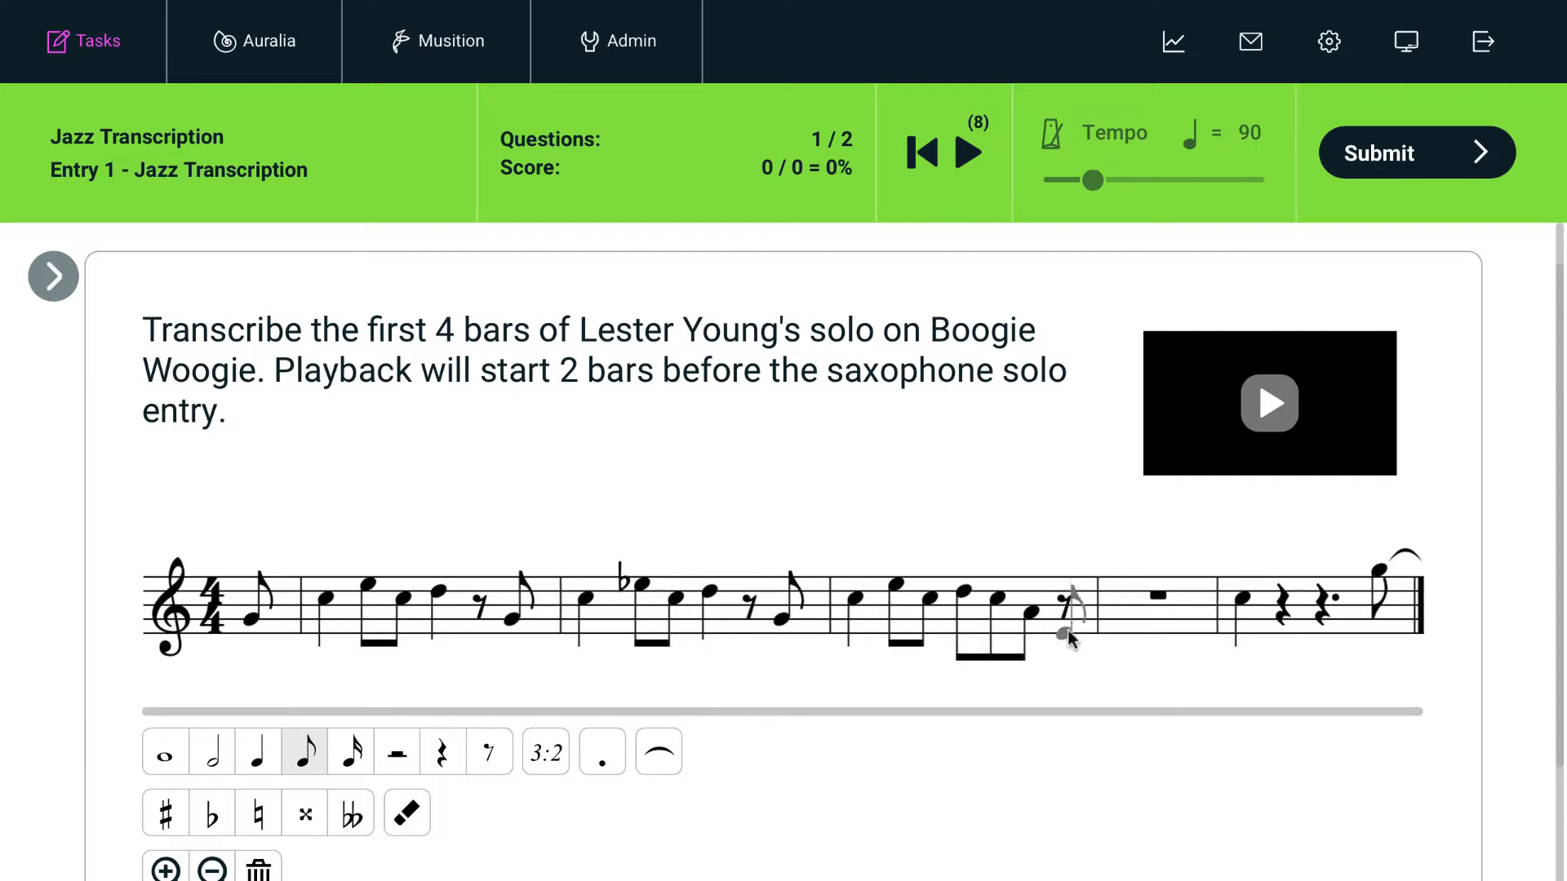
{"action": "left_click", "coordinate": [1067, 637]}
Replay the excerpt and enter a G quarter note and eighth notes E, F and G in the fourth full bar
{"action": "left_click", "coordinate": [969, 153]}
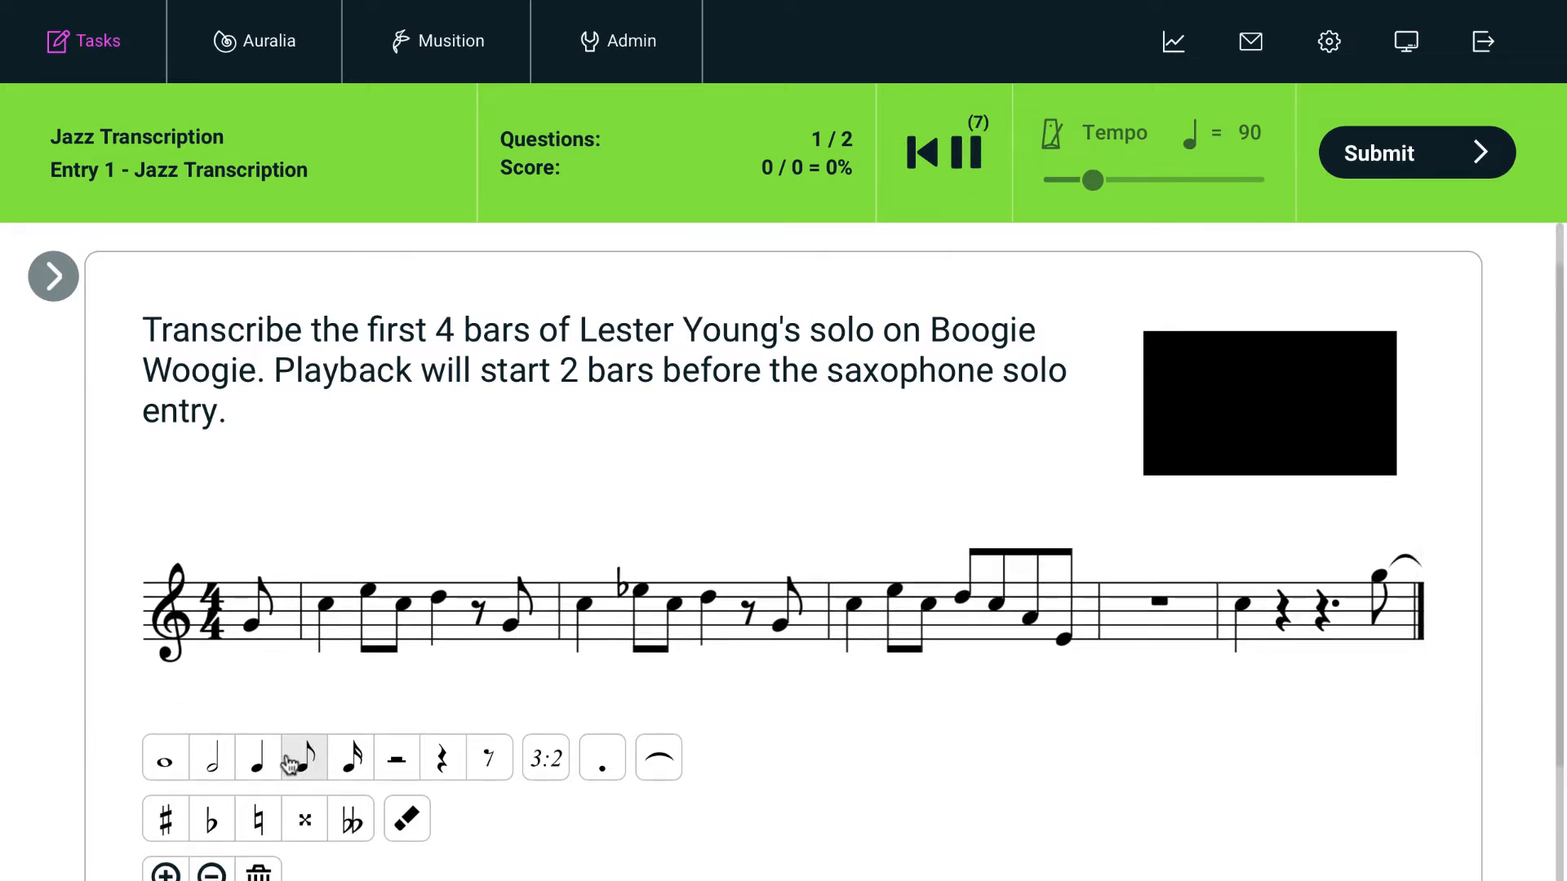
{"action": "left_click", "coordinate": [260, 759]}
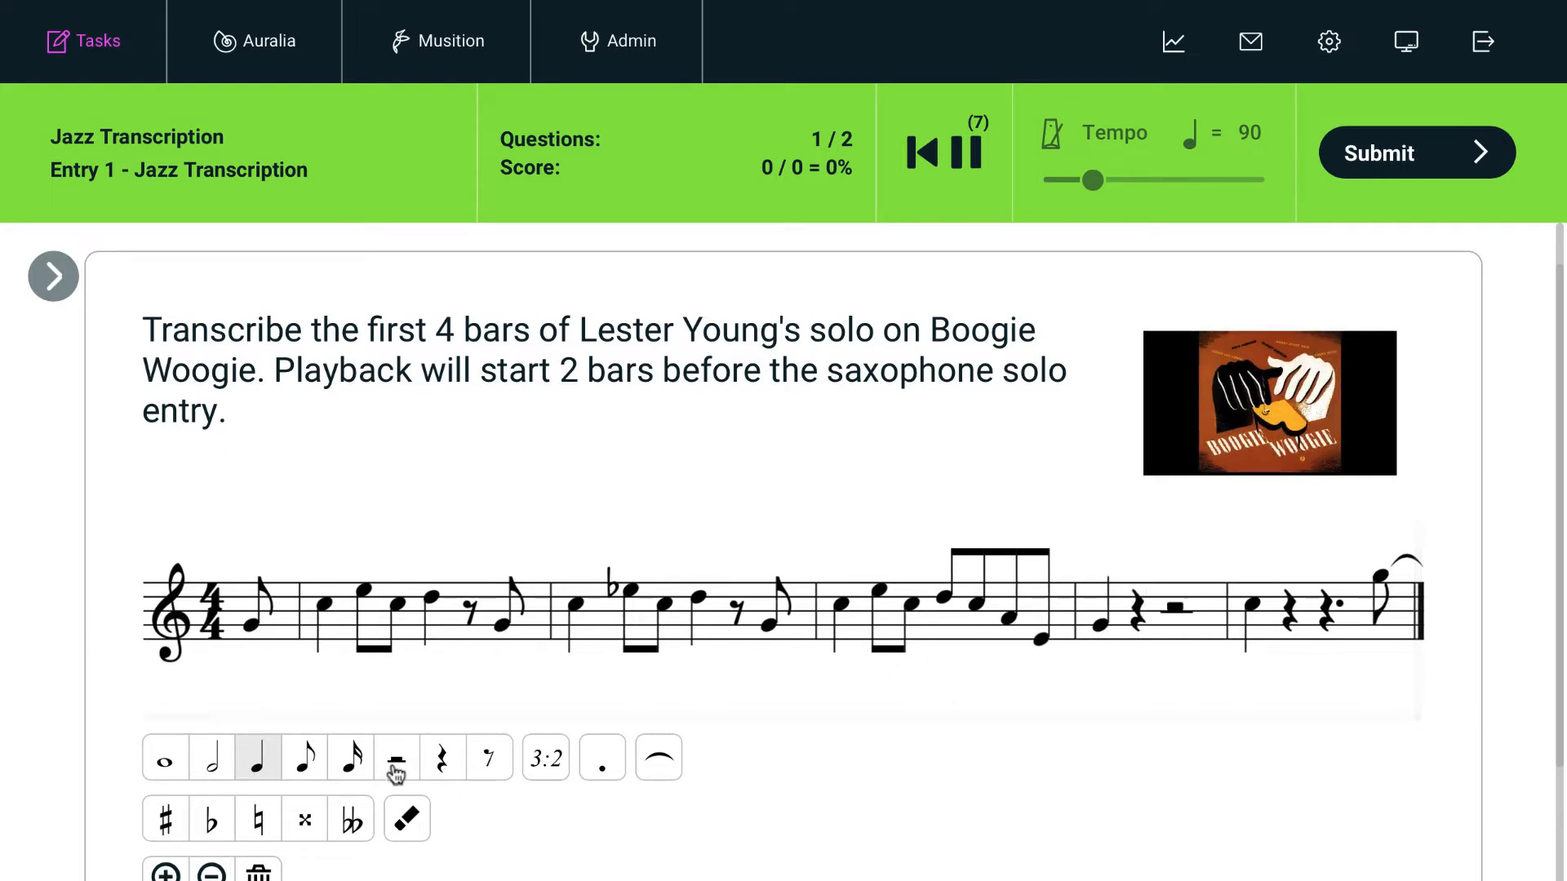
{"action": "left_click", "coordinate": [306, 771]}
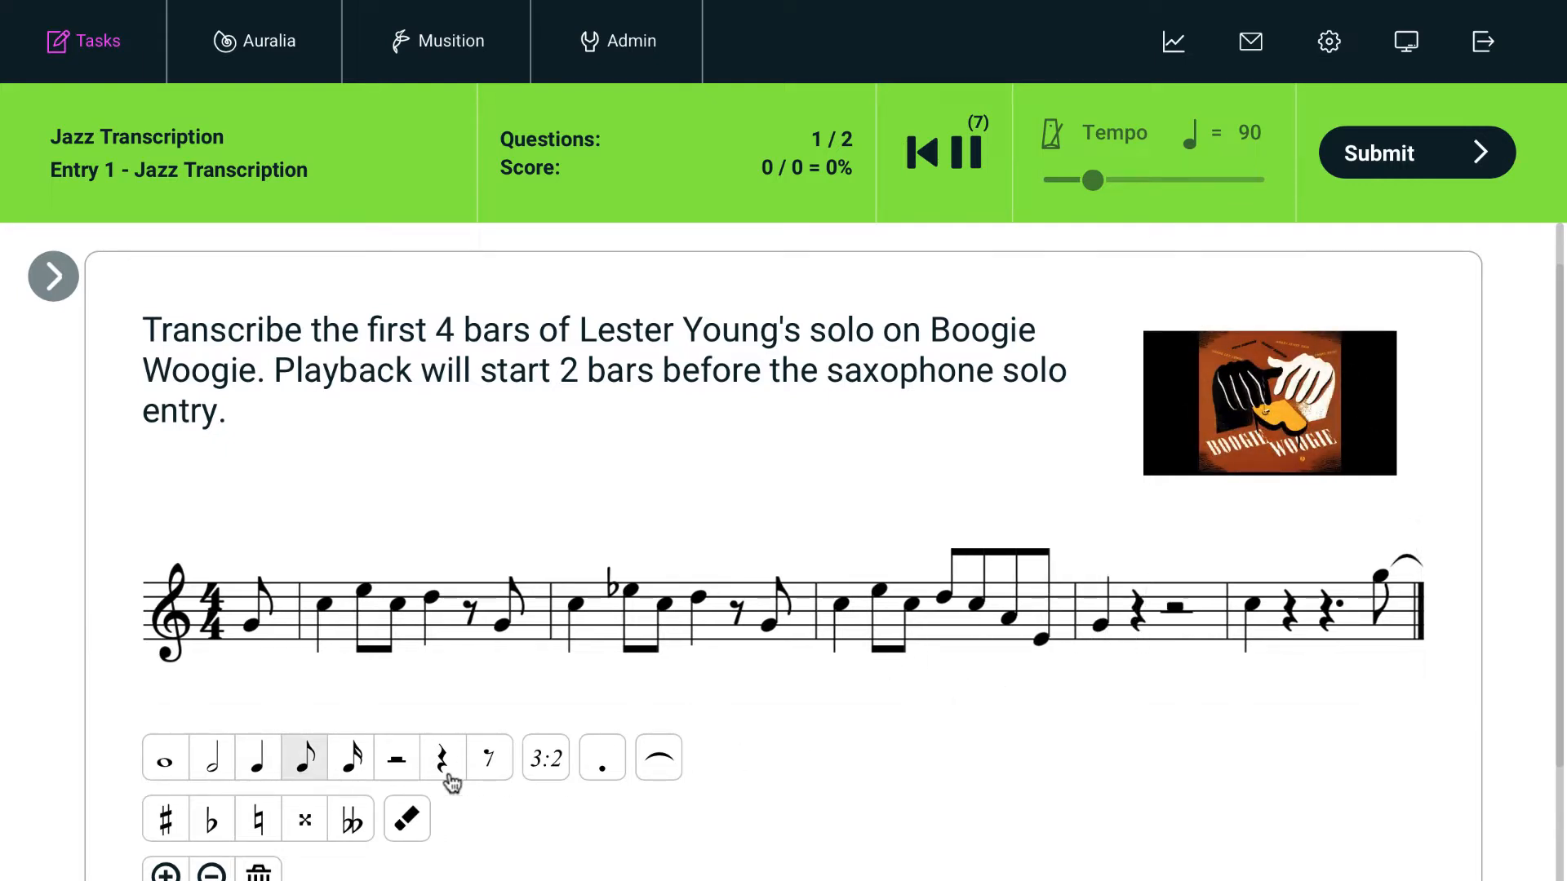
{"action": "left_click", "coordinate": [1143, 636]}
{"action": "left_click", "coordinate": [1151, 630]}
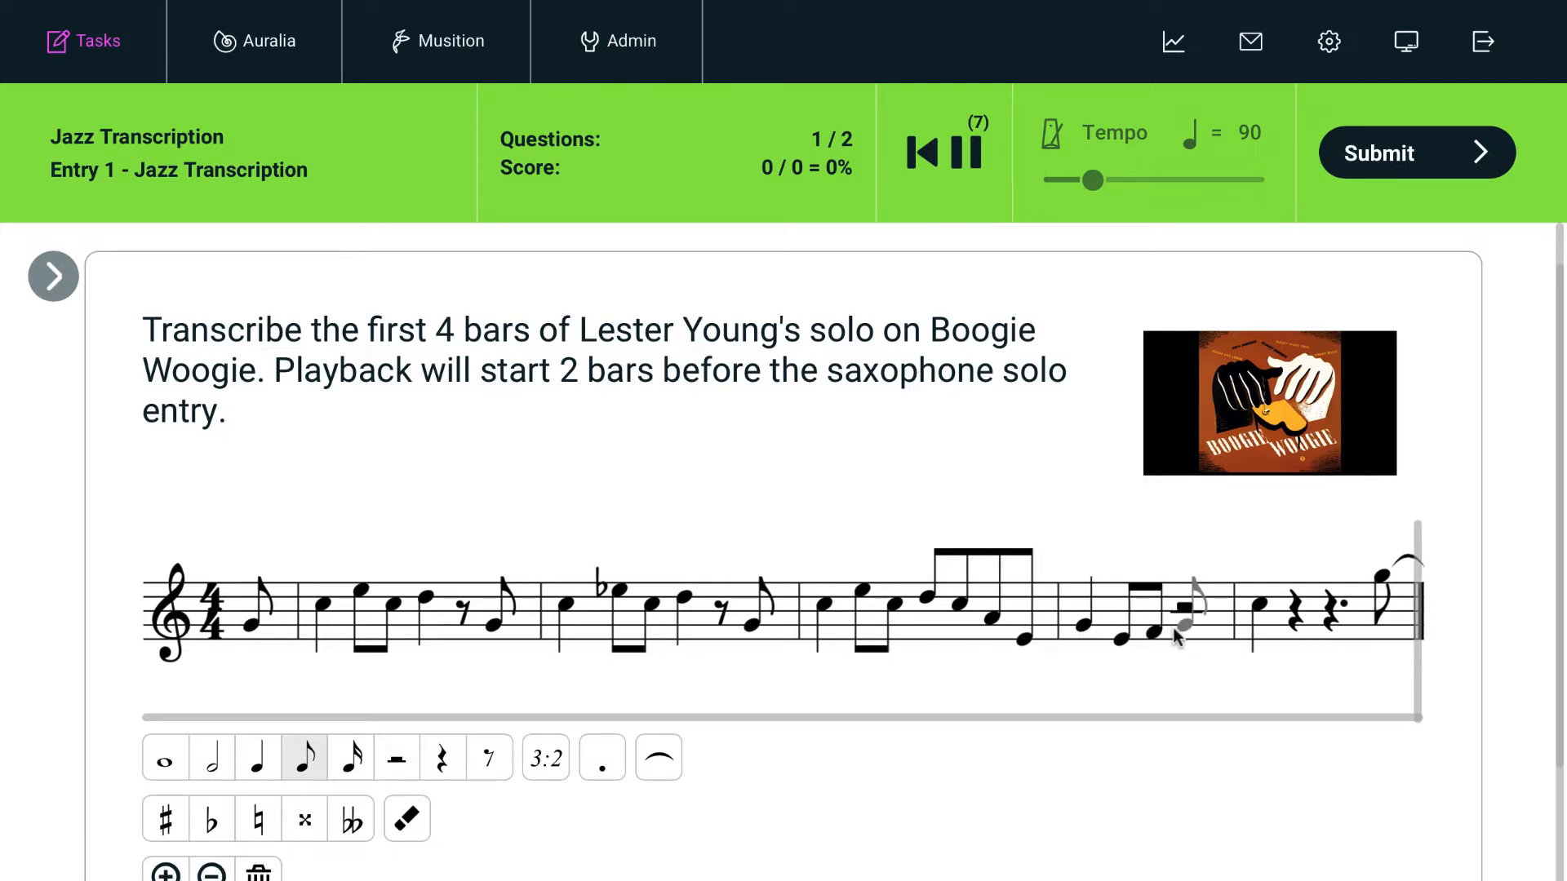
{"action": "left_click", "coordinate": [1173, 629]}
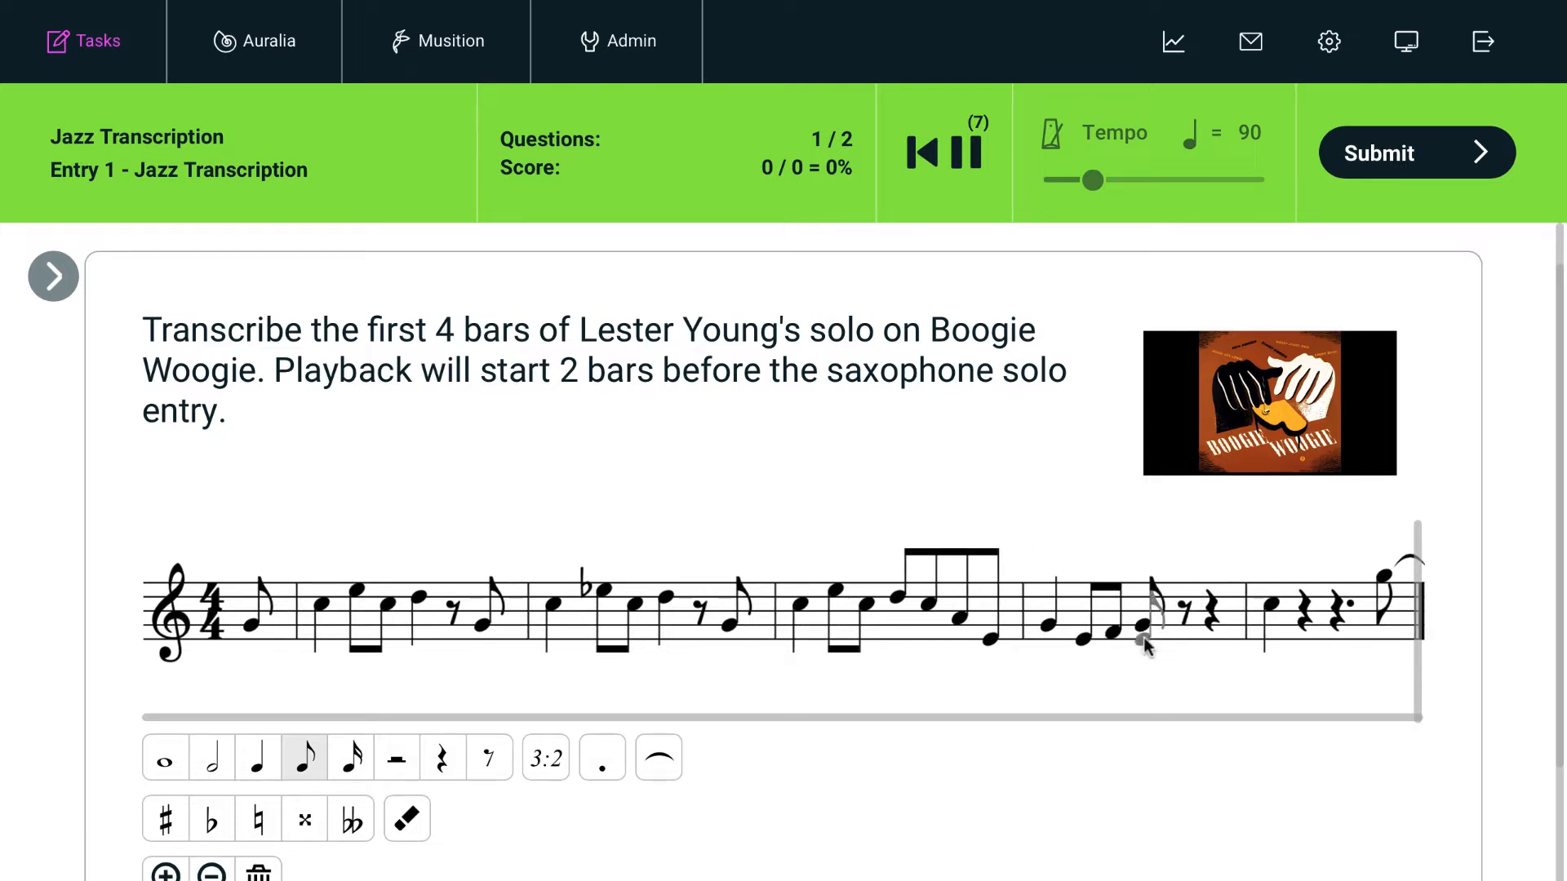
Finish the fourth full bar with a dotted quarter note on high E and submit the transcription
{"action": "left_click", "coordinate": [256, 777]}
{"action": "left_click", "coordinate": [606, 763]}
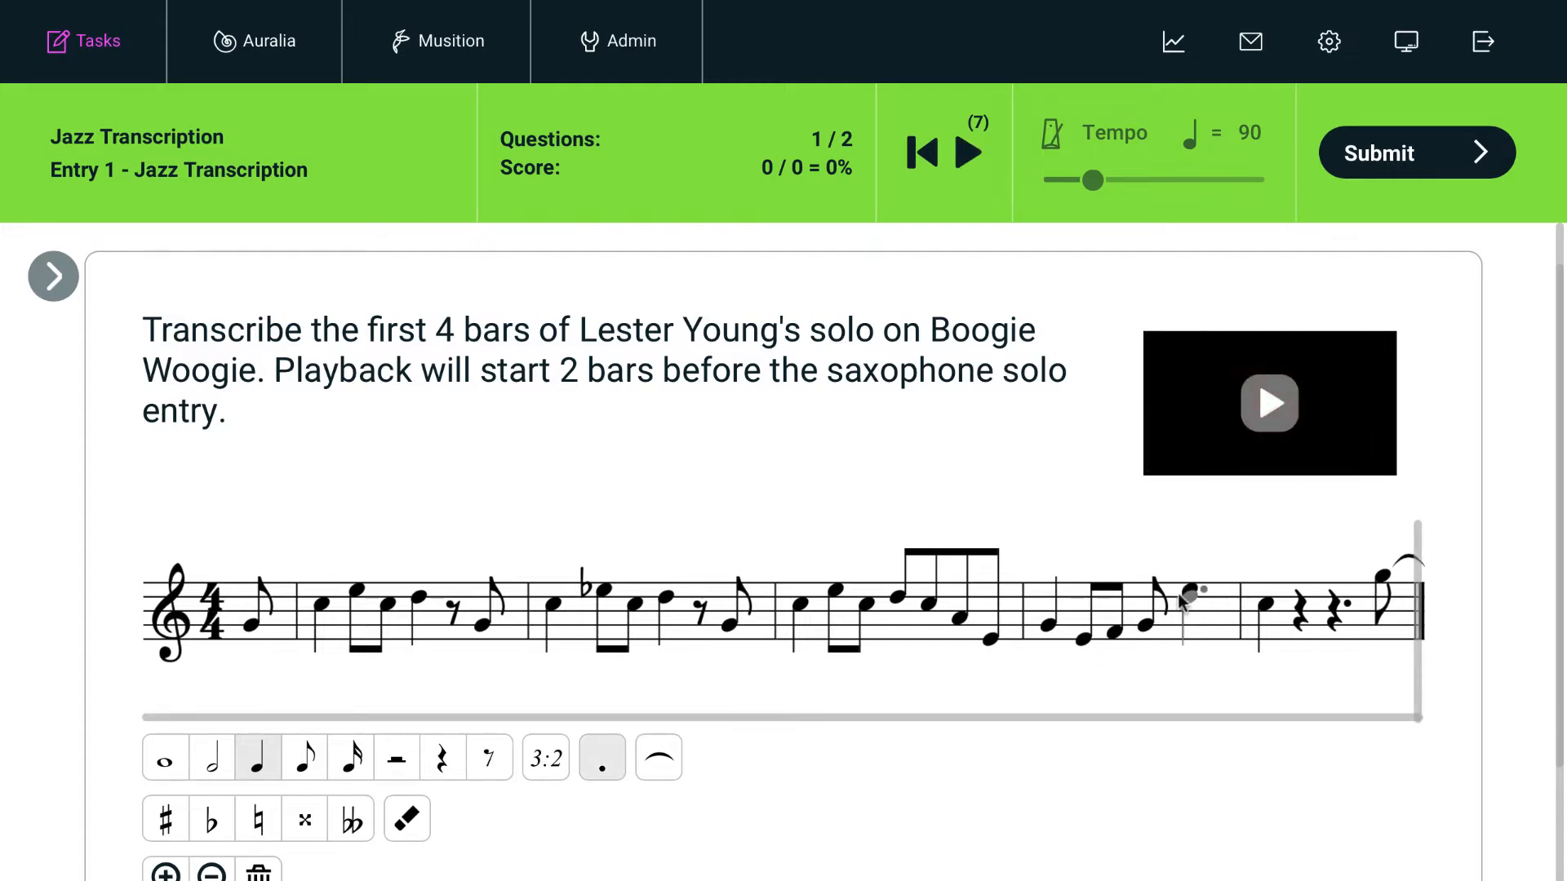
{"action": "left_click", "coordinate": [1179, 600]}
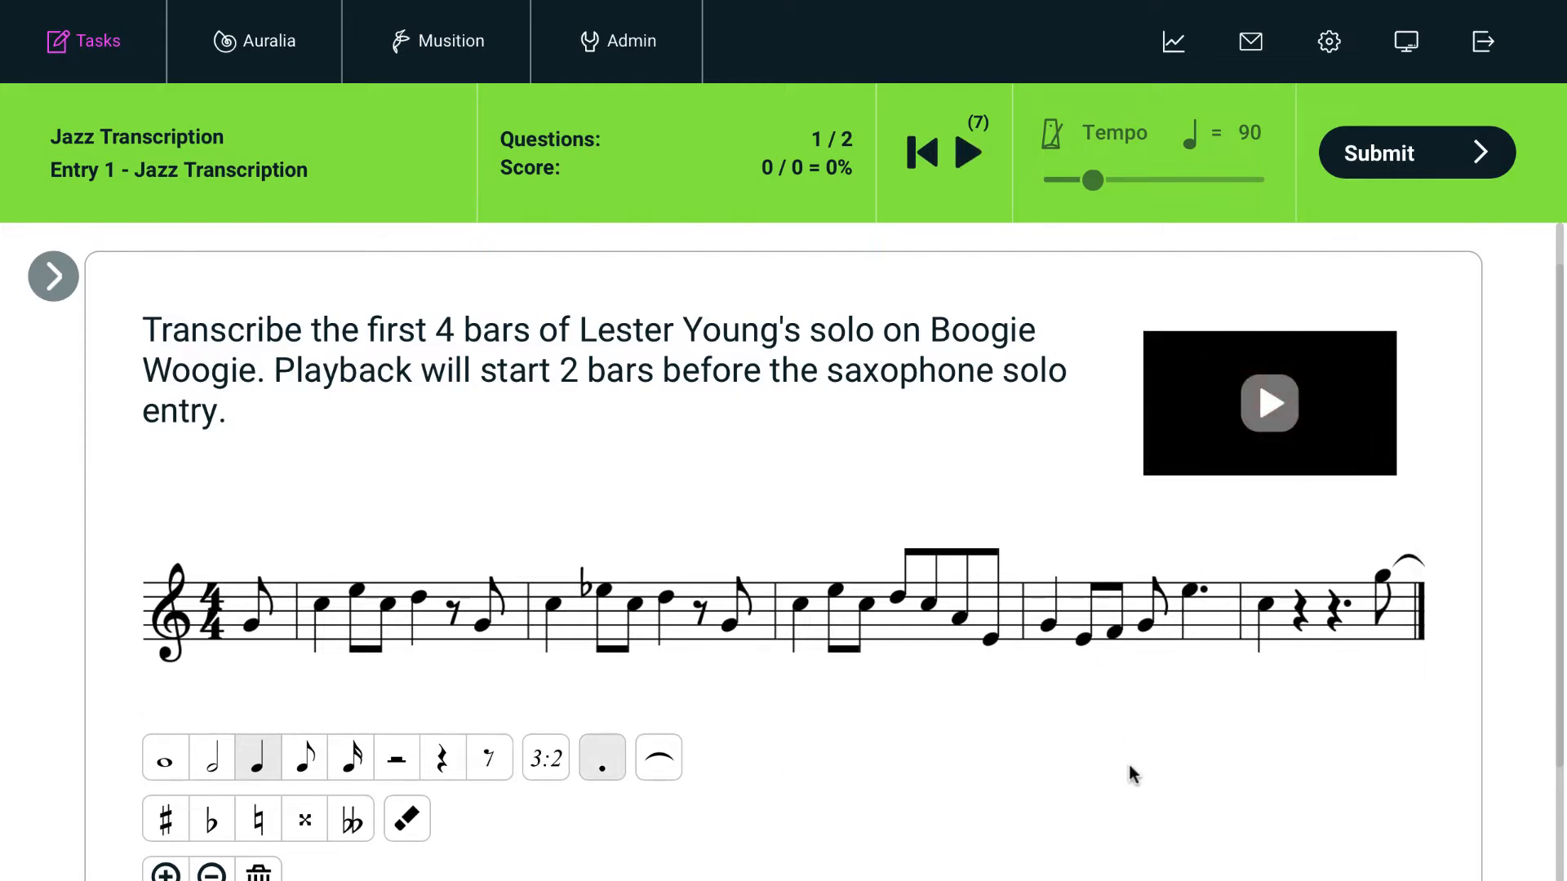
{"action": "left_click", "coordinate": [1432, 160]}
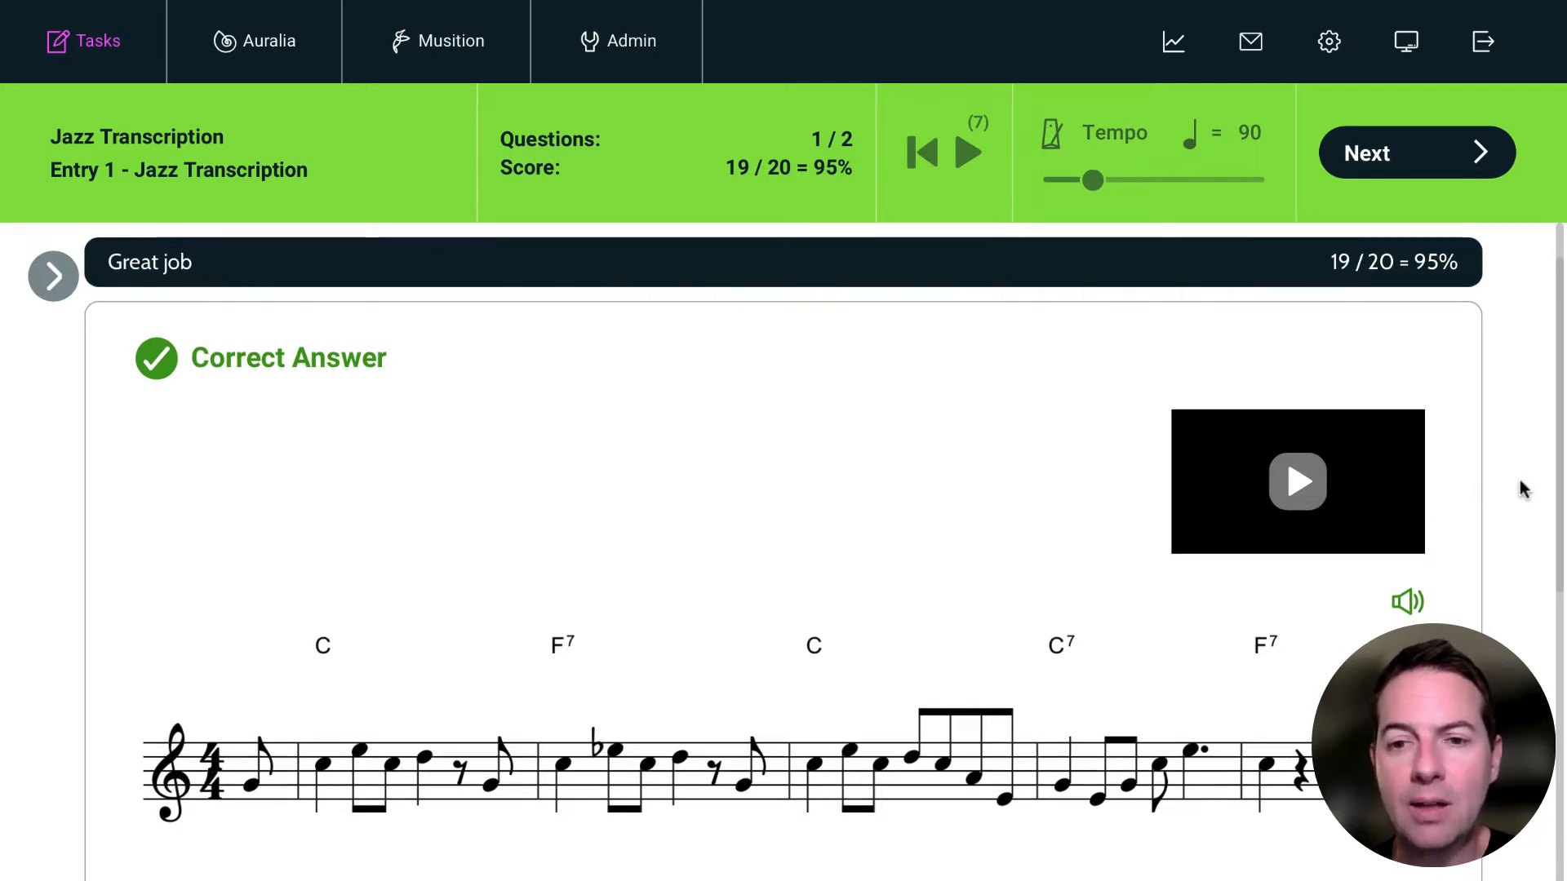
Compare the correct answer with the submitted transcription in the marked result
{"action": "scroll", "coordinate": [1522, 488], "scroll_direction": "down", "scroll_amount": 3}
{"action": "scroll", "coordinate": [1519, 488], "scroll_direction": "down", "scroll_amount": 2}
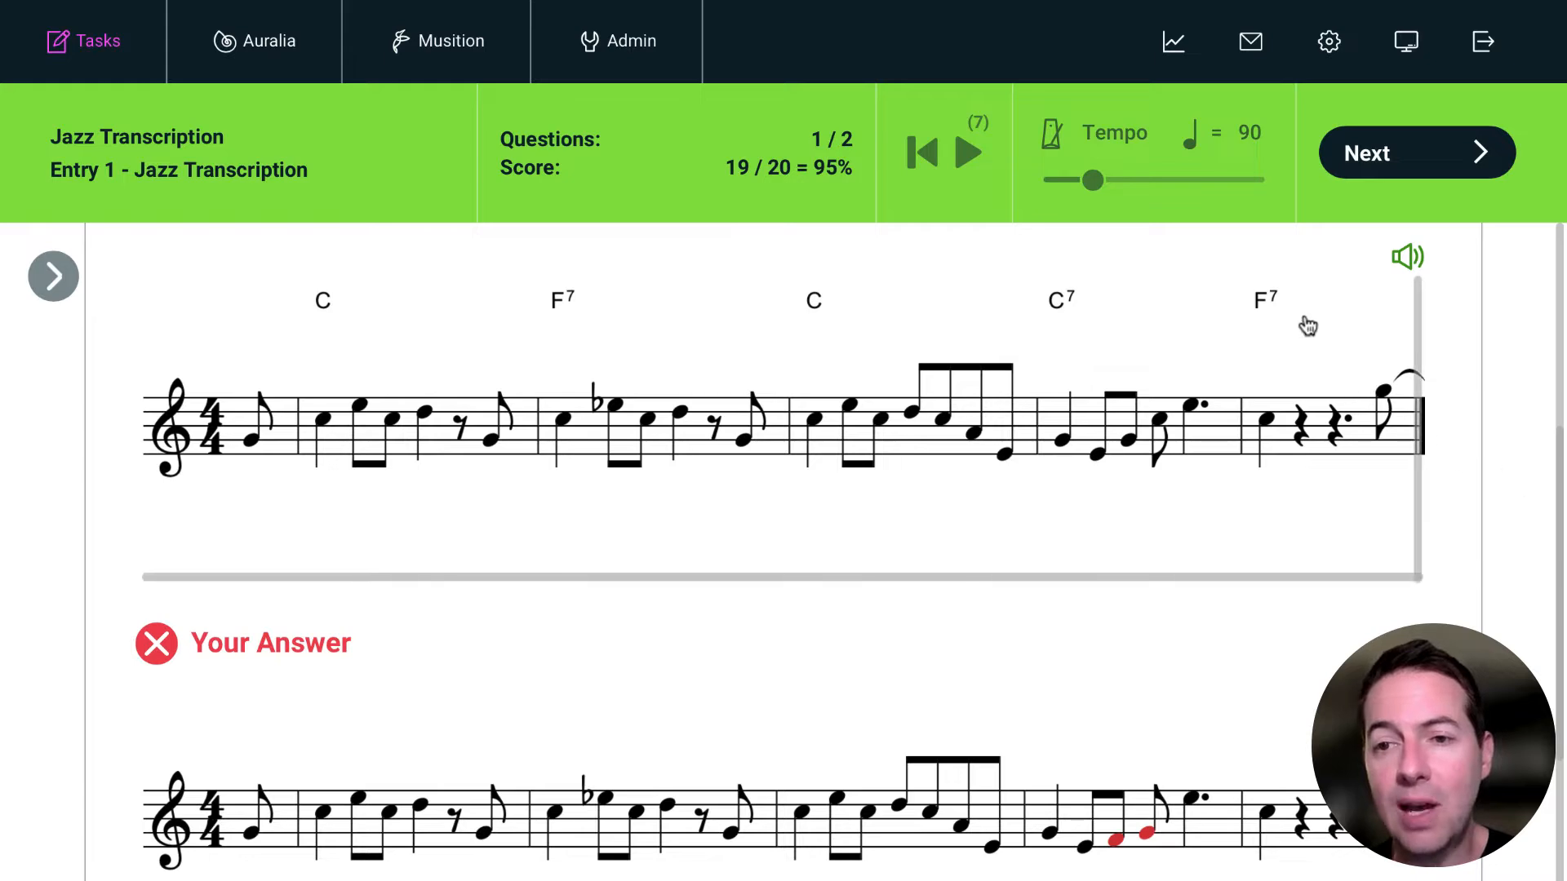
{"action": "scroll", "coordinate": [1522, 438], "scroll_direction": "down", "scroll_amount": 4}
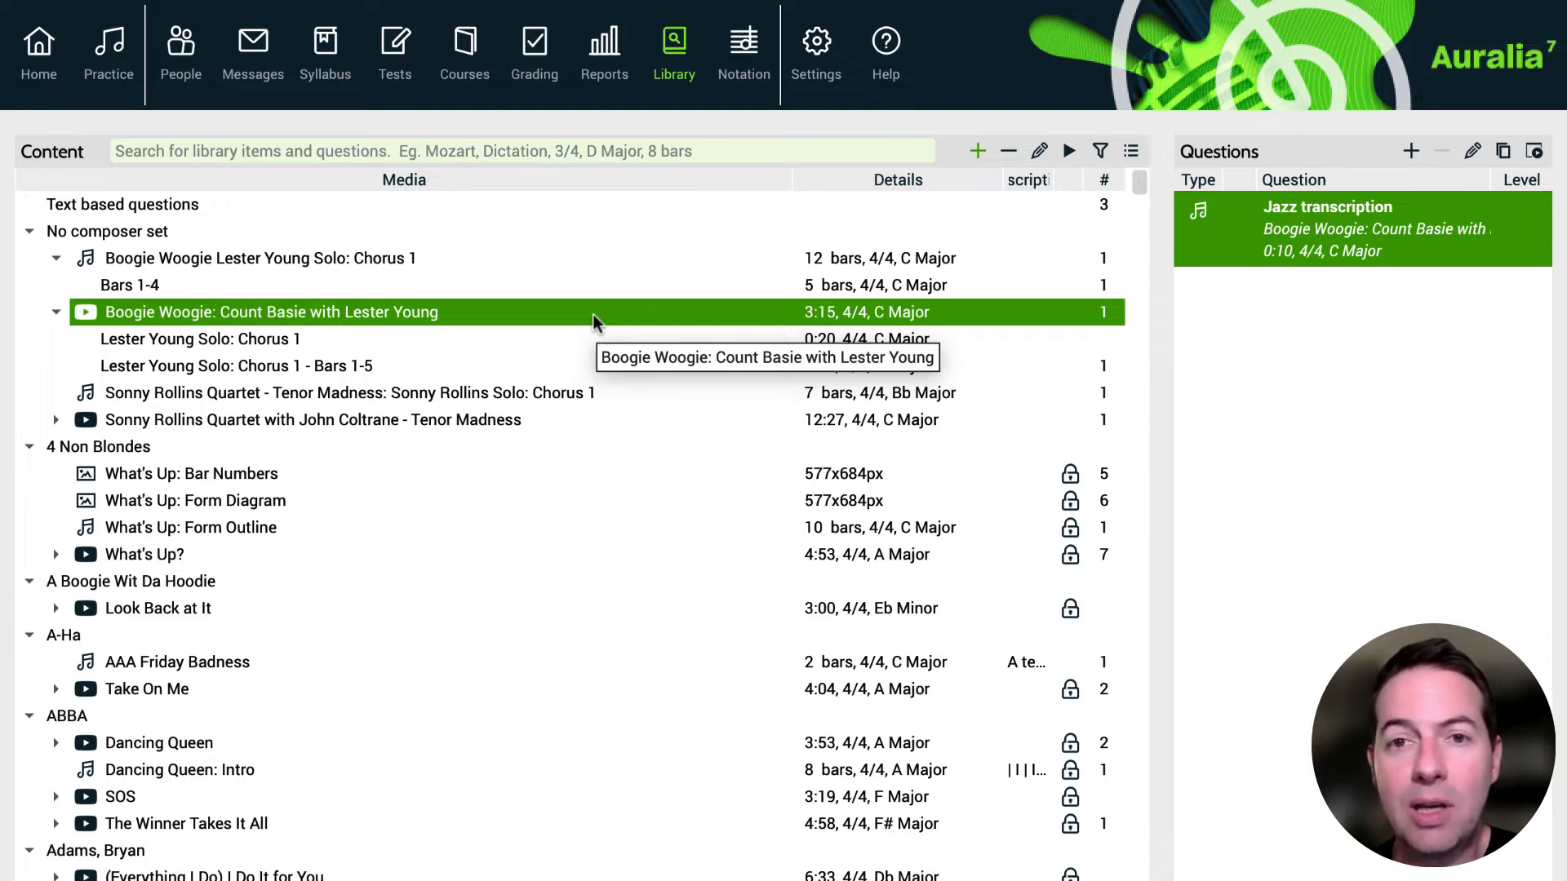
View the YouTube video import dialog for new library content and close it without importing
{"action": "left_click", "coordinate": [978, 153]}
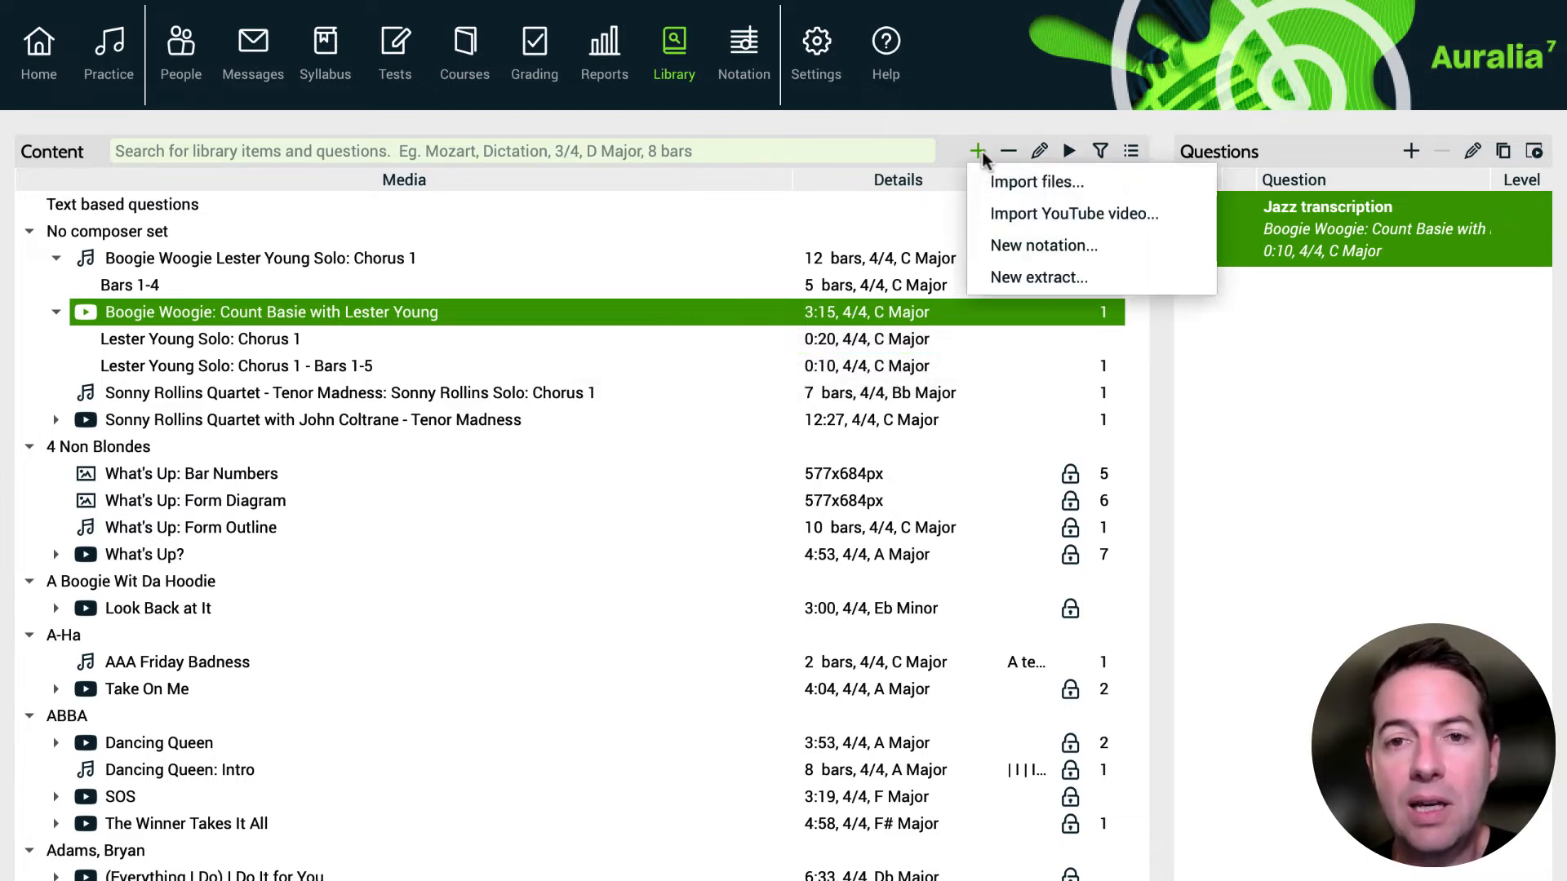
{"action": "left_click", "coordinate": [1192, 215]}
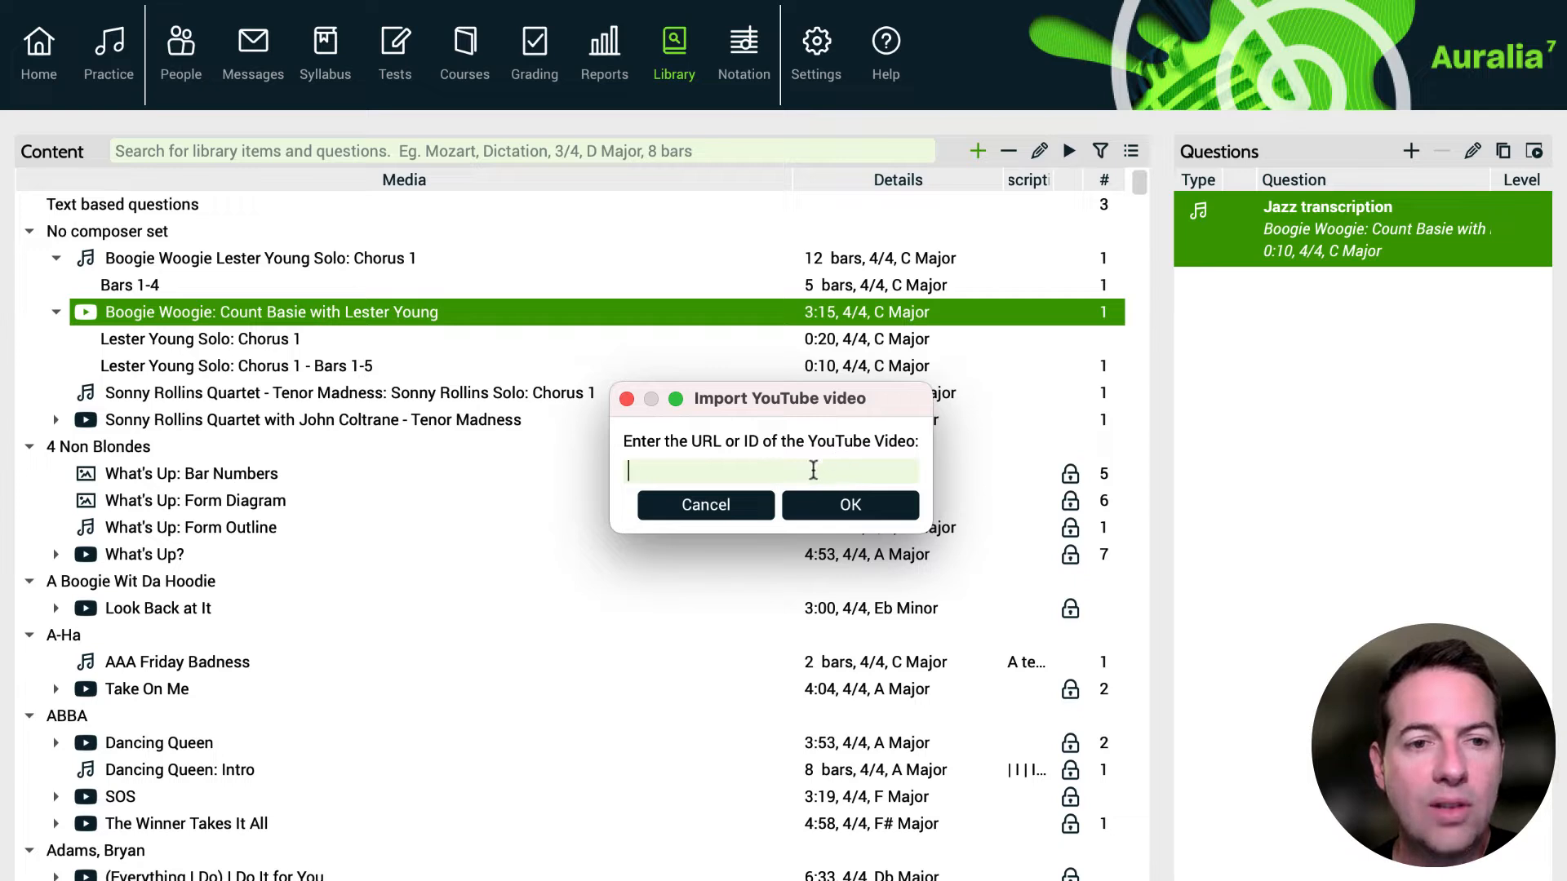
{"action": "left_click", "coordinate": [758, 510]}
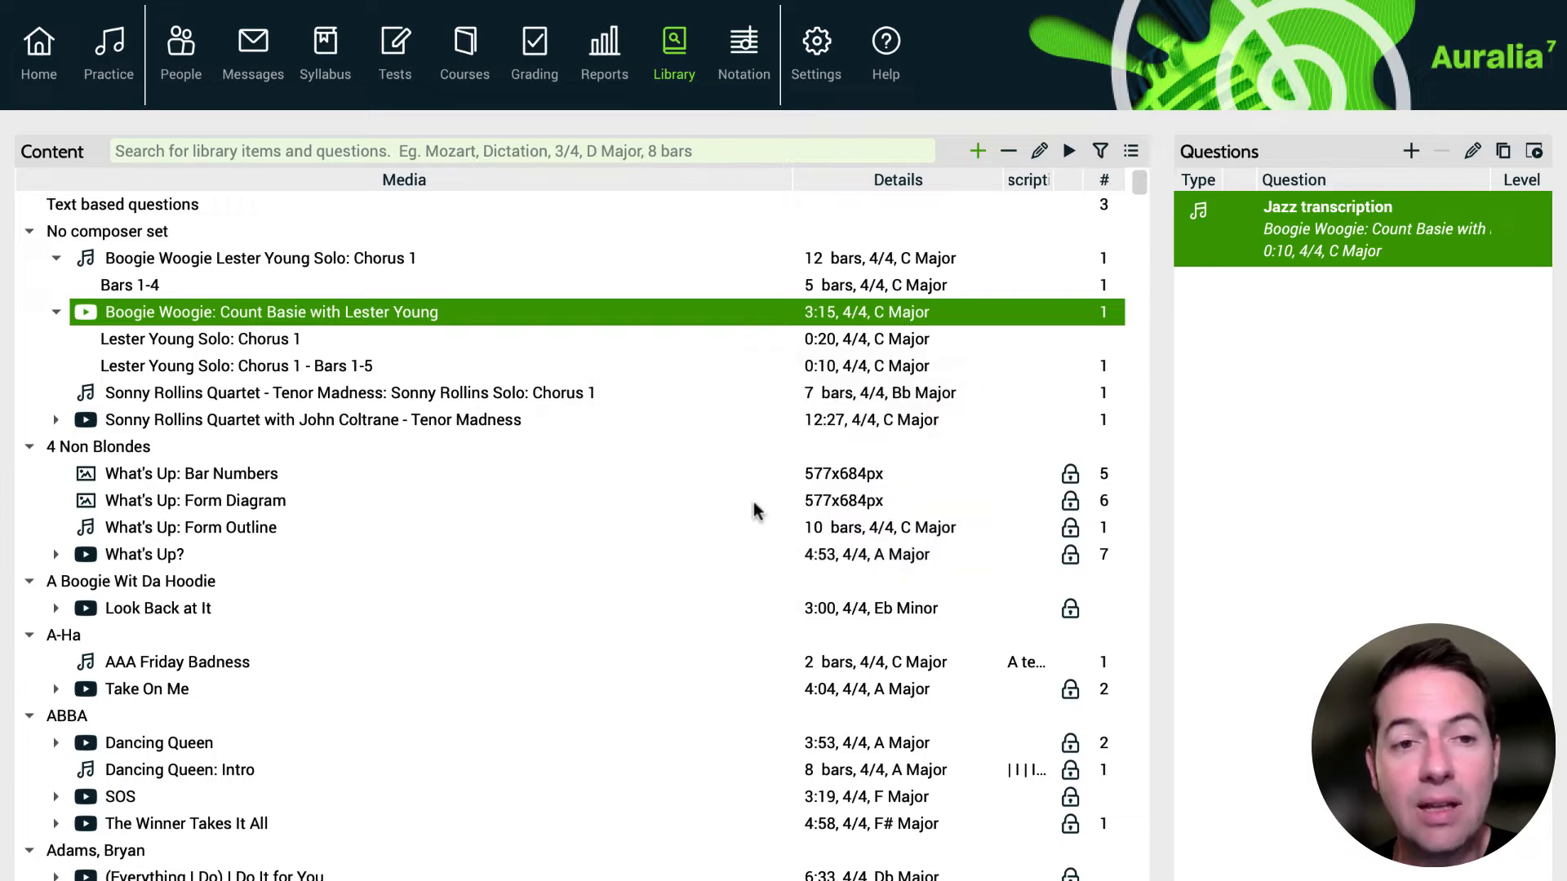
View the creation options for the Count Basie video and select its extract "Lester Young Solo: Chorus 1 - Bars 1-5"
{"action": "right_click", "coordinate": [616, 317]}
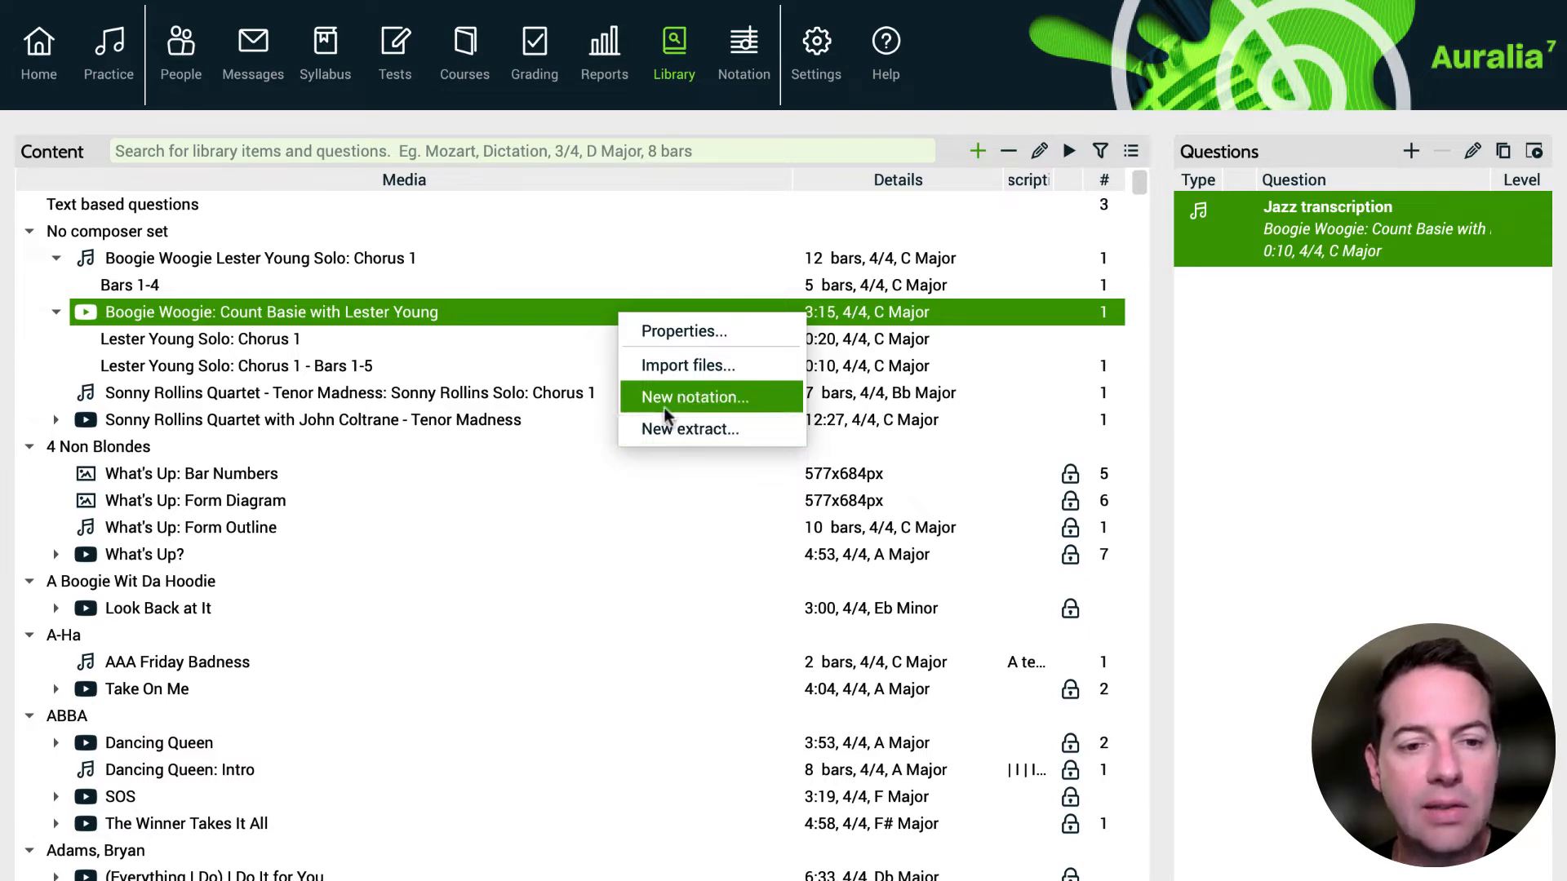
{"action": "left_click", "coordinate": [542, 367]}
{"action": "double_click", "coordinate": [541, 366]}
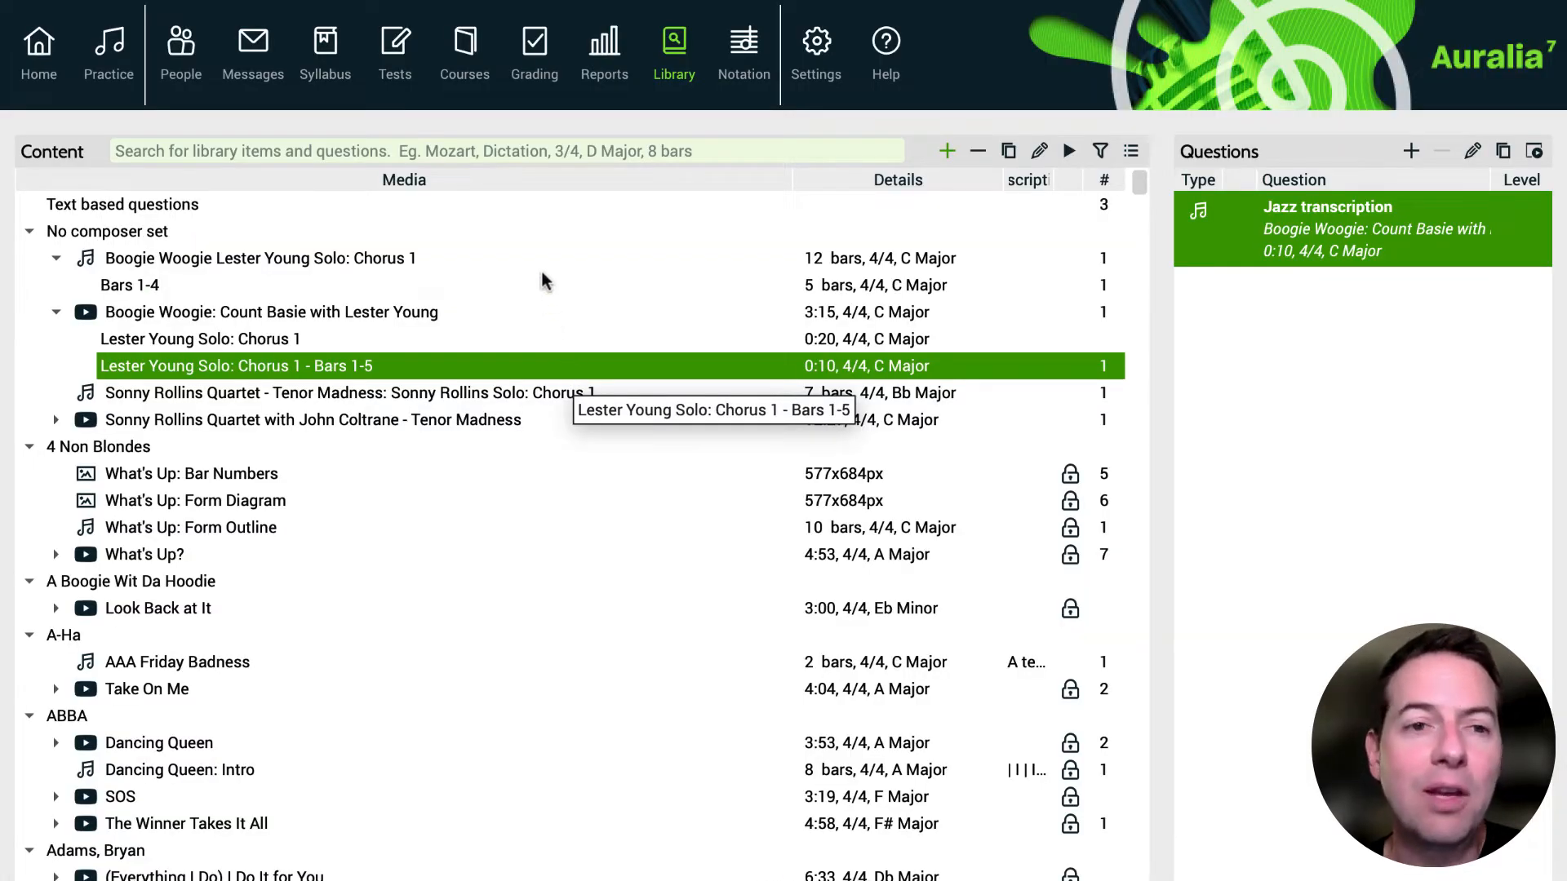
Select the notation "Boogie Woogie Lester Young Solo: Chorus 1" and look over the options for adding content and editing notation
{"action": "left_click", "coordinate": [541, 262]}
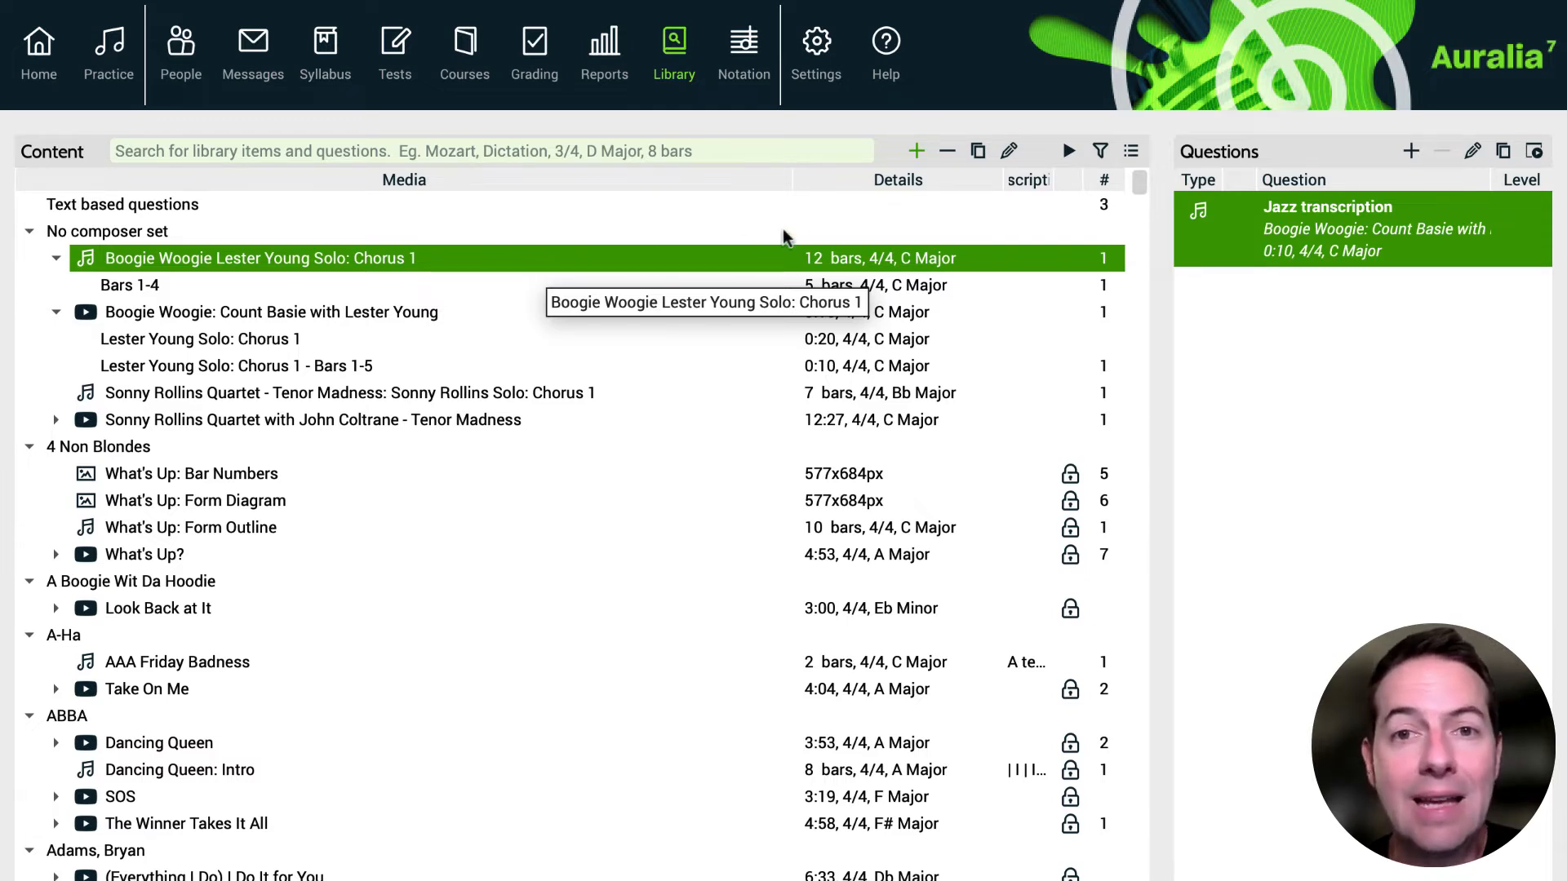
{"action": "left_click", "coordinate": [917, 156]}
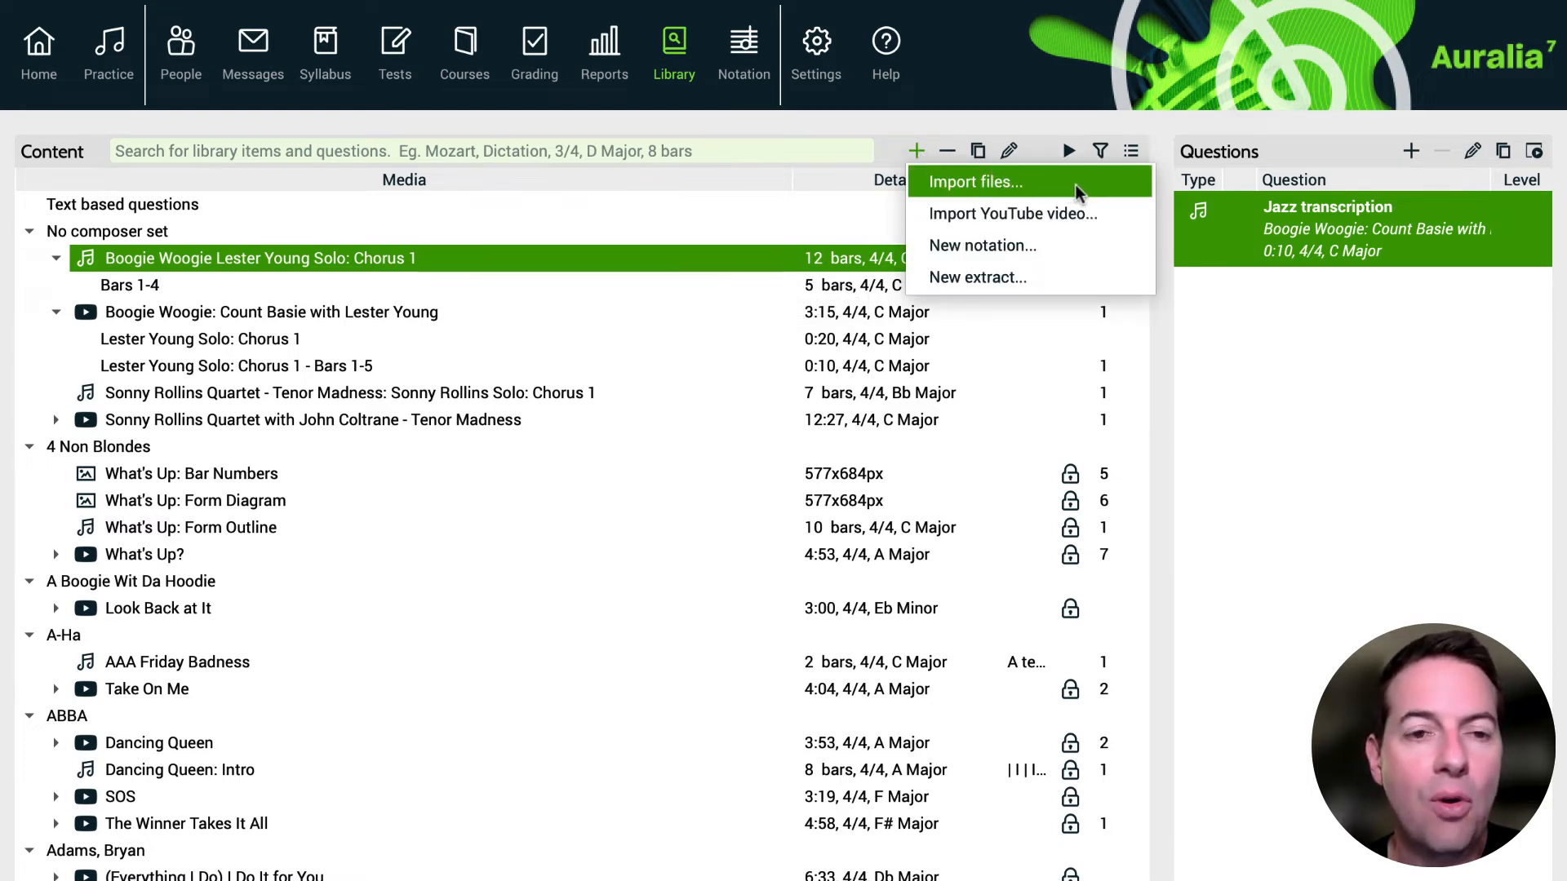
{"action": "left_click", "coordinate": [540, 267]}
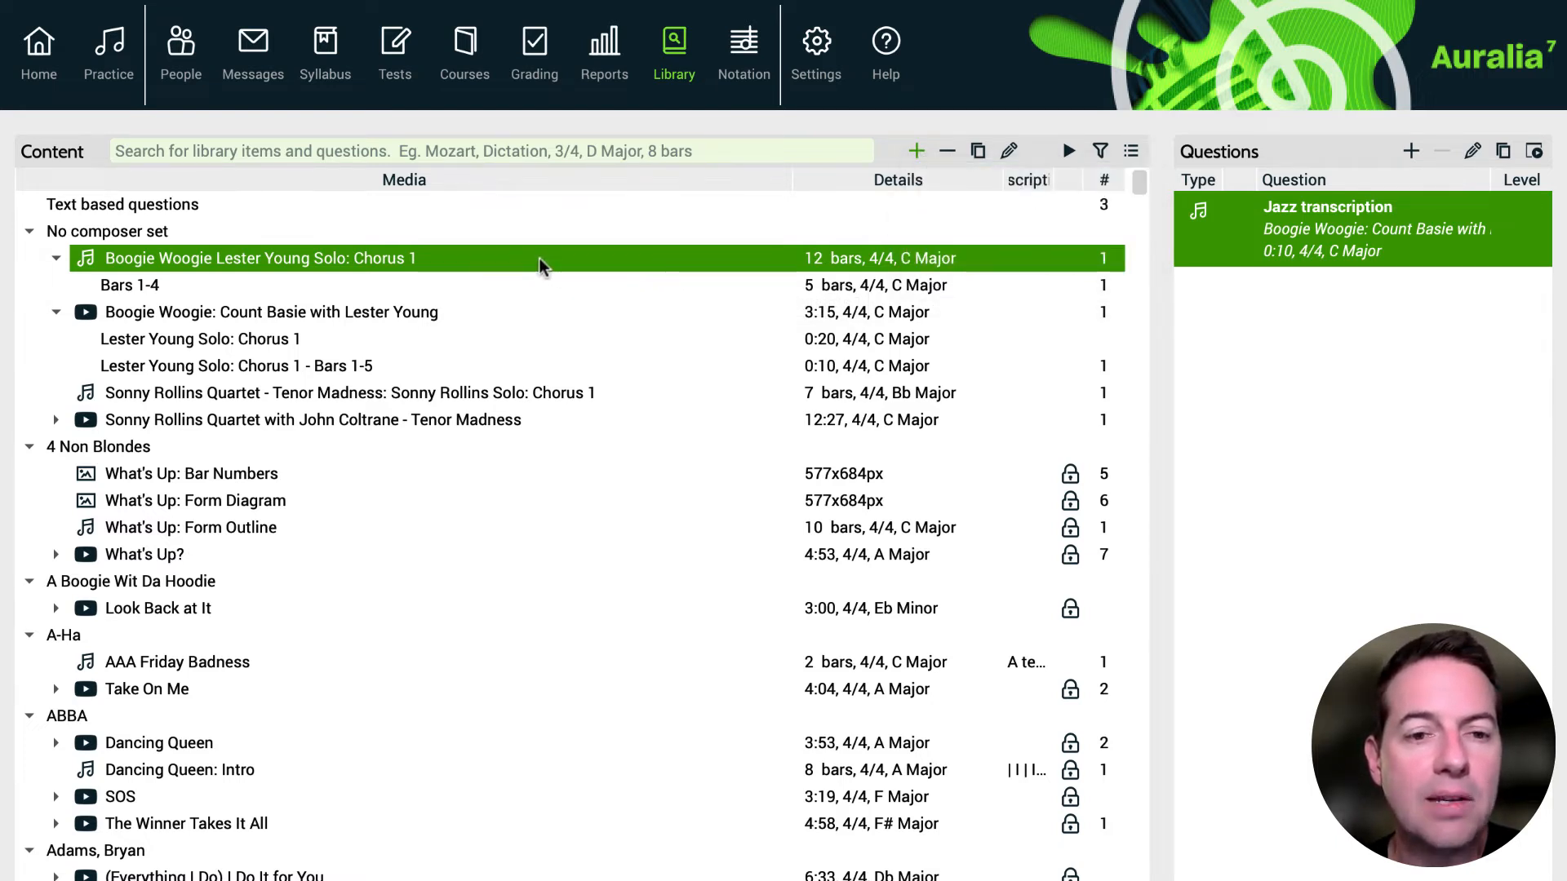
{"action": "right_click", "coordinate": [541, 266]}
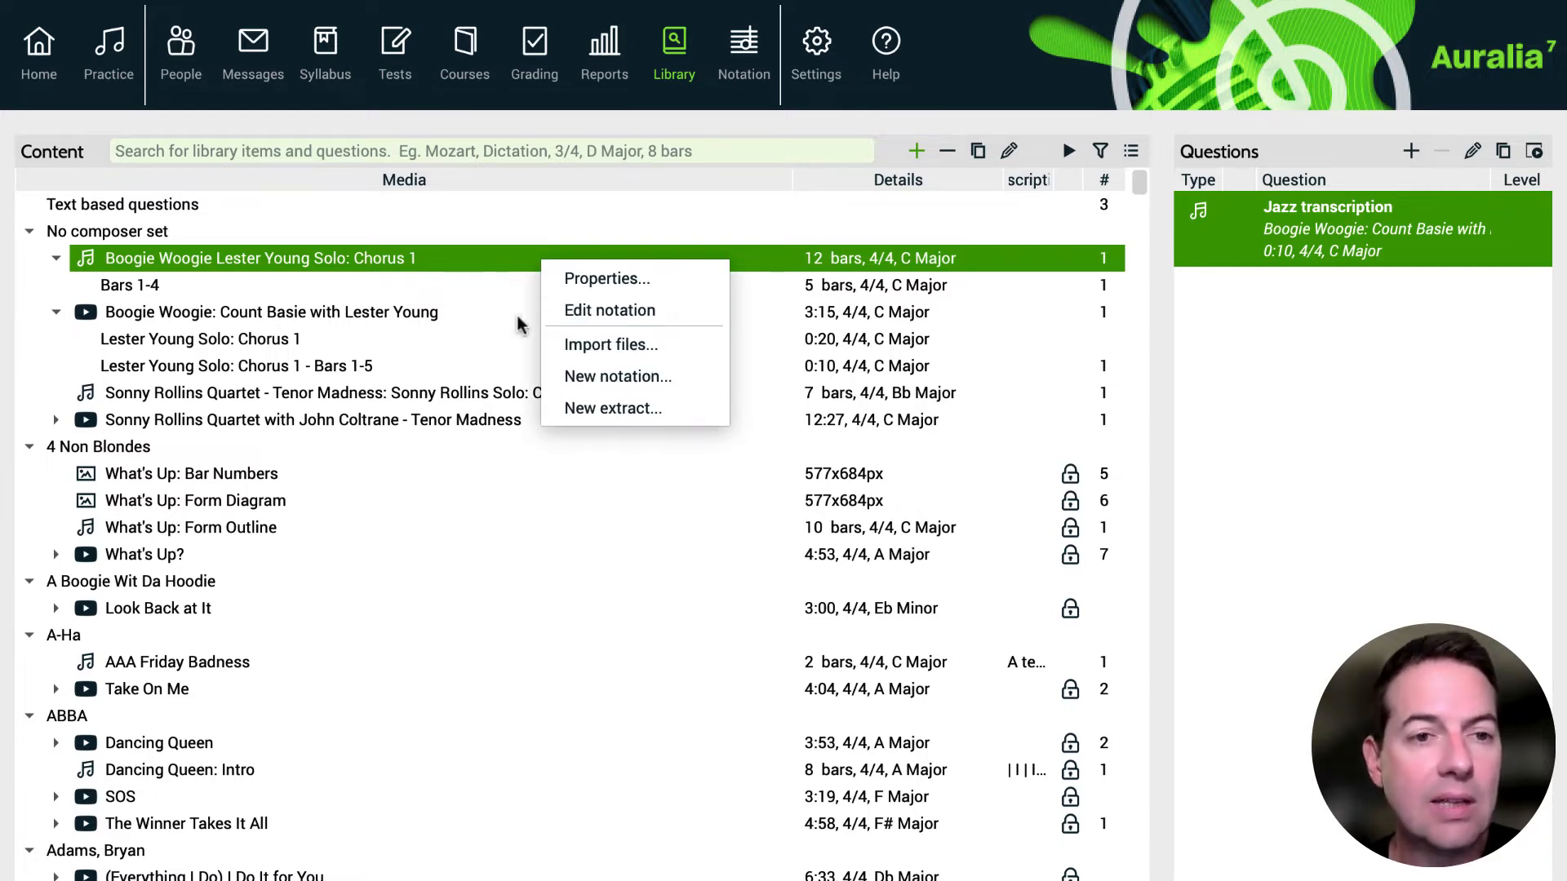
Inspect the Notation Extract properties and range of the Bars 1-4 extract, then close them
{"action": "left_click", "coordinate": [481, 292]}
{"action": "double_click", "coordinate": [482, 292]}
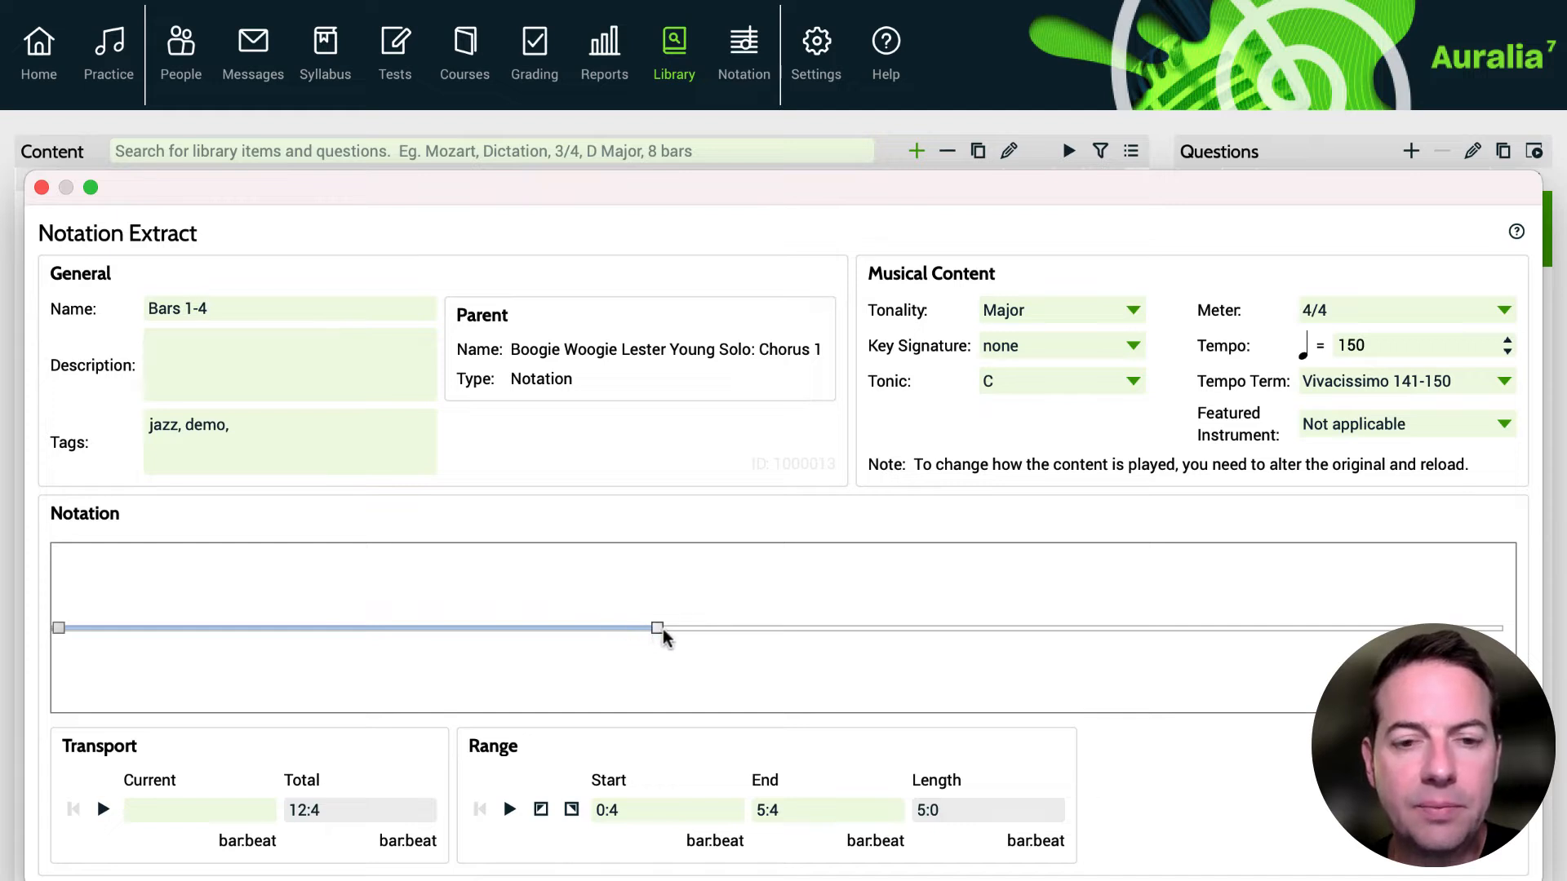
{"action": "mouse_move", "coordinate": [658, 630]}
{"action": "left_mouse_down"}
{"action": "mouse_move", "coordinate": [746, 630]}
{"action": "mouse_move", "coordinate": [666, 636]}
{"action": "left_mouse_up"}
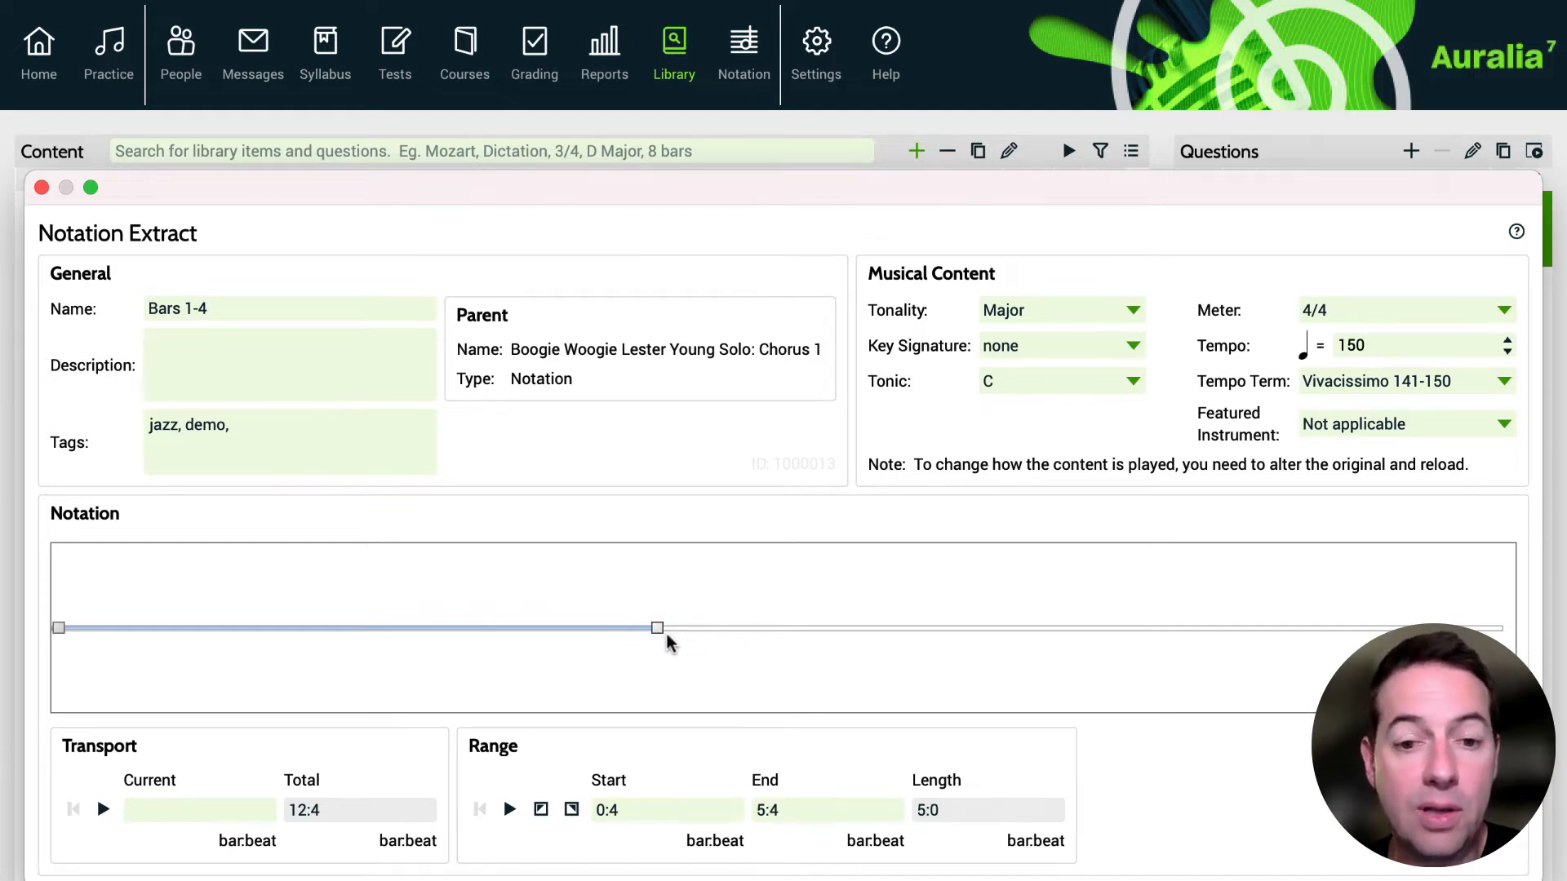
{"action": "left_click", "coordinate": [41, 187]}
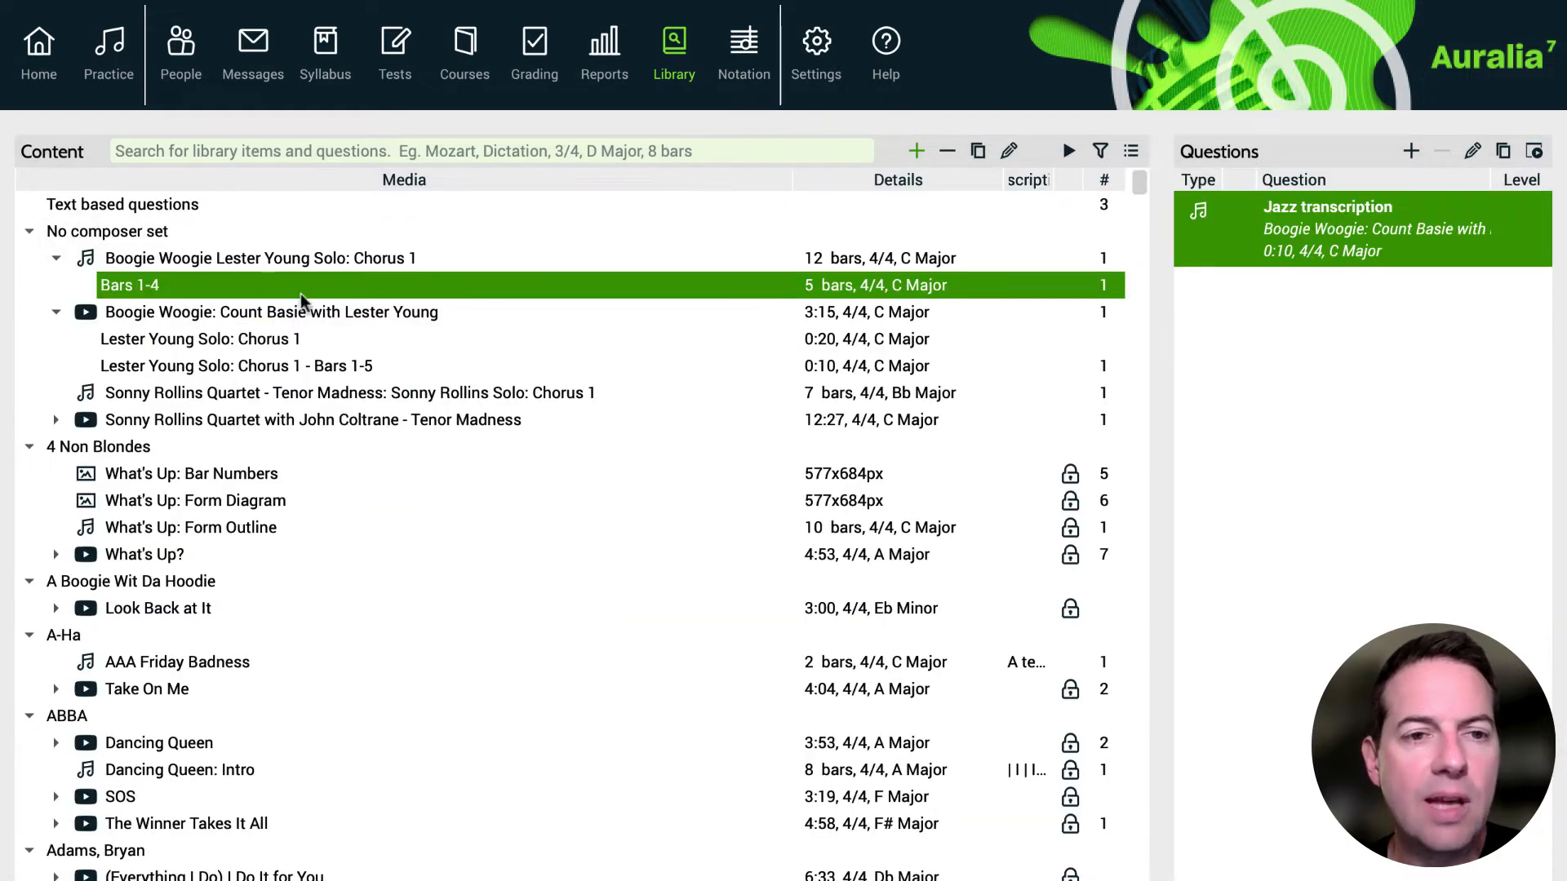
View the notation of the Bars 1-4 extract and close the viewer
{"action": "right_click", "coordinate": [501, 297]}
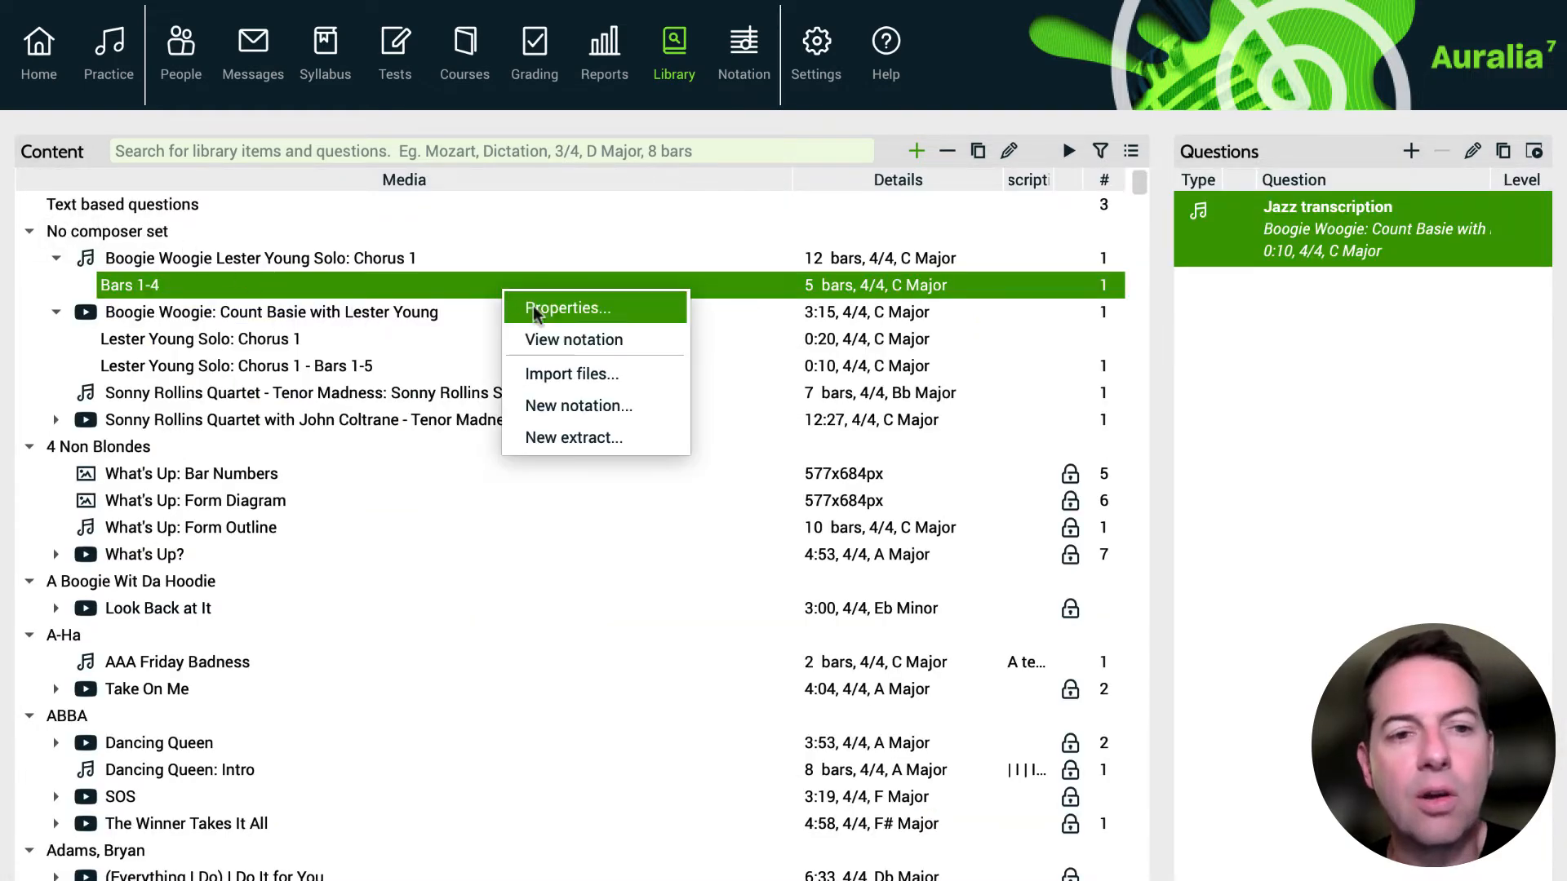
{"action": "left_click", "coordinate": [652, 344]}
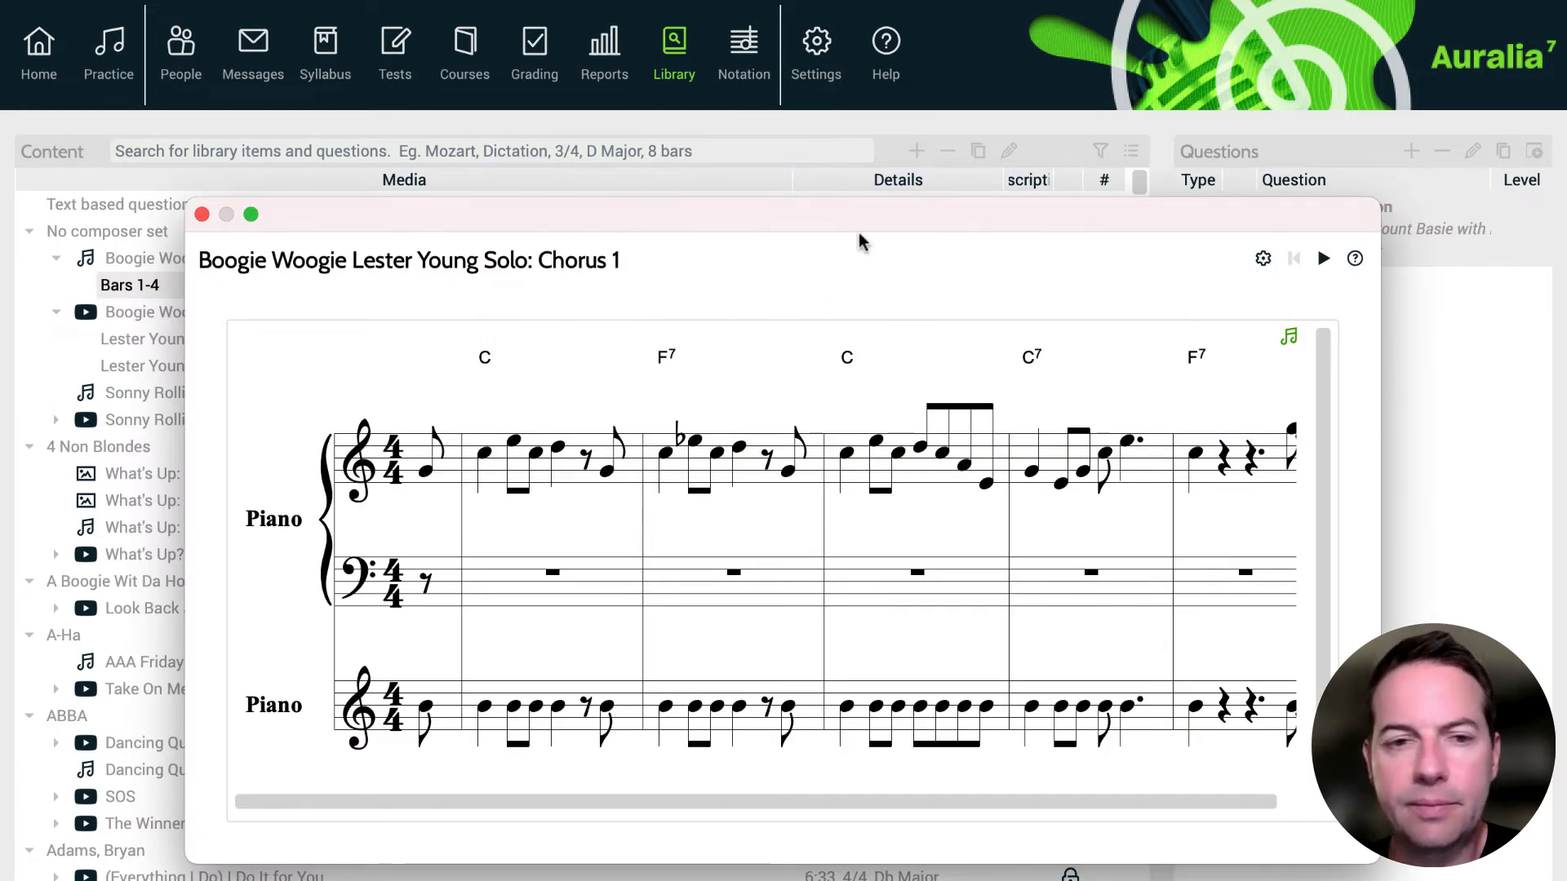
{"action": "key", "text": "Escape"}
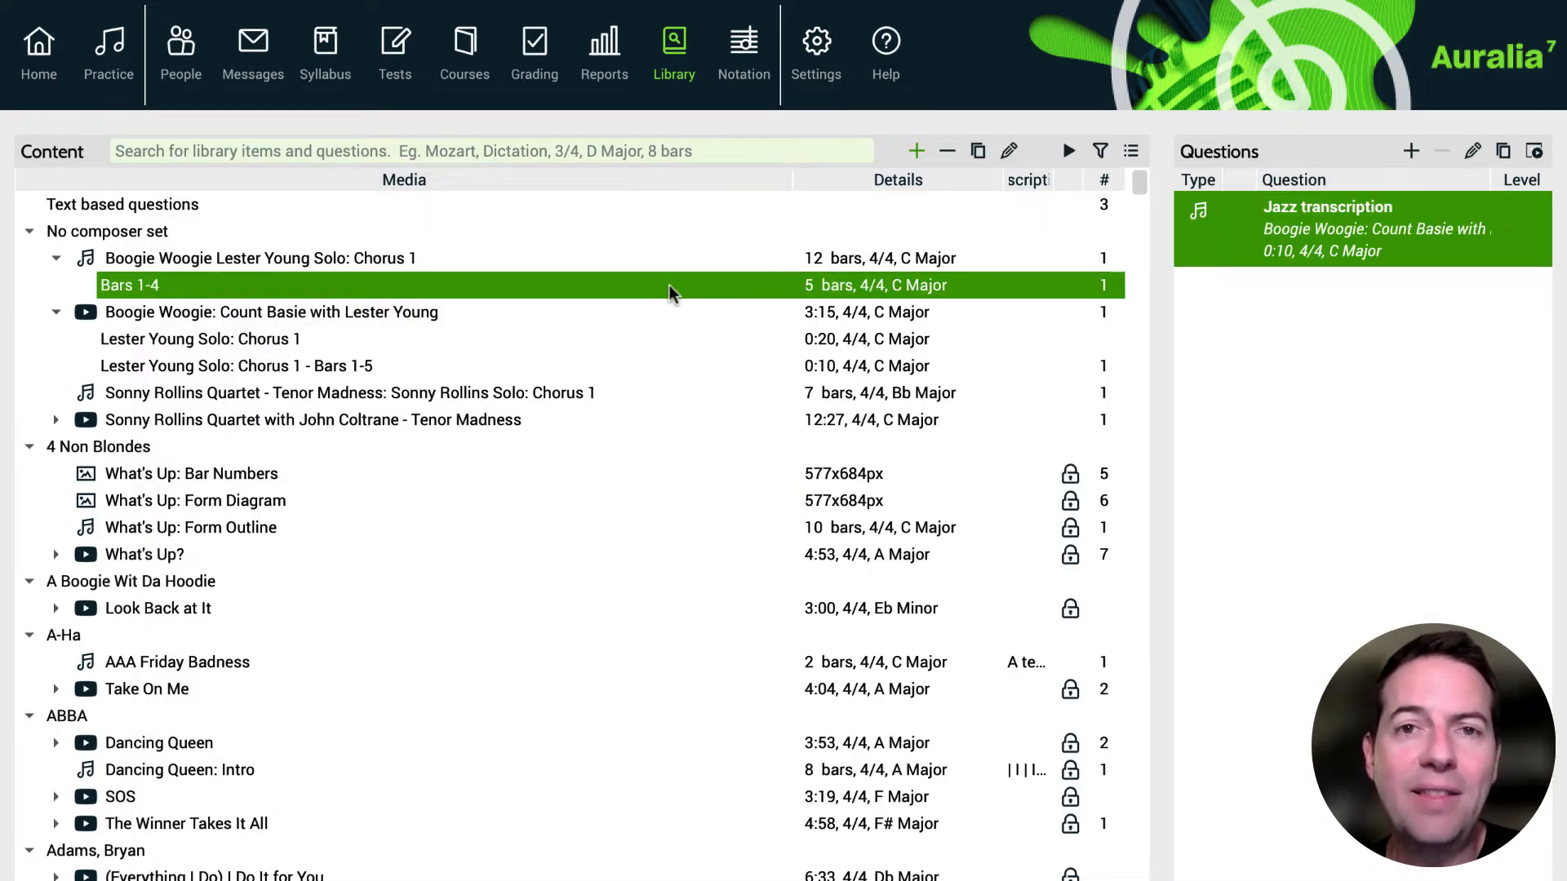
Create a new notation question from the Bars 1-4 extract and name it "Jazz Transcription 1"
{"action": "left_click", "coordinate": [1412, 152]}
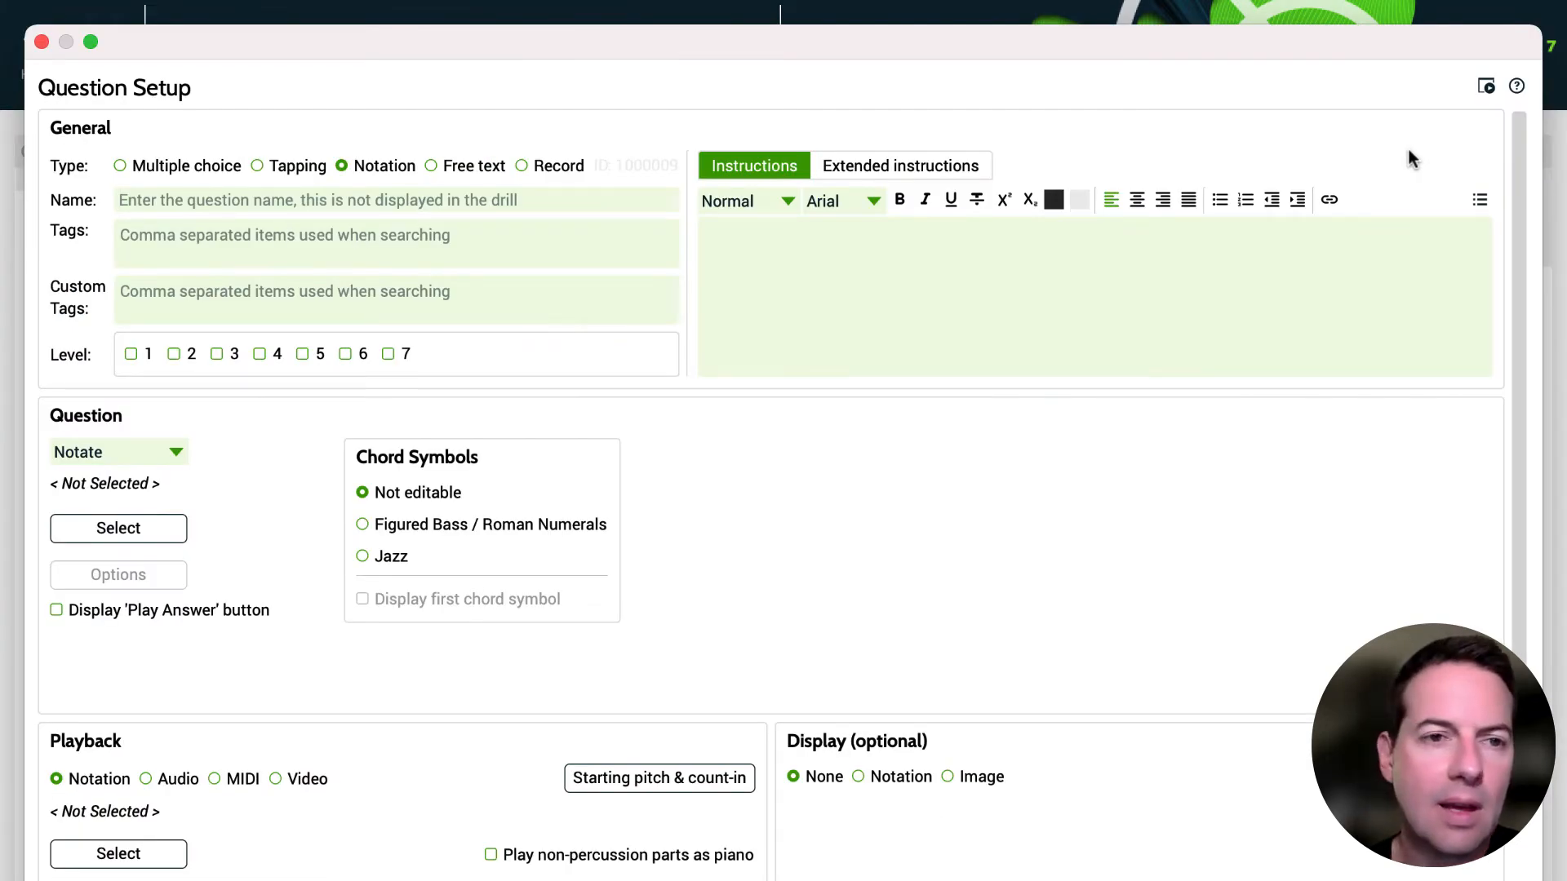
{"action": "type", "text": "Ja"}
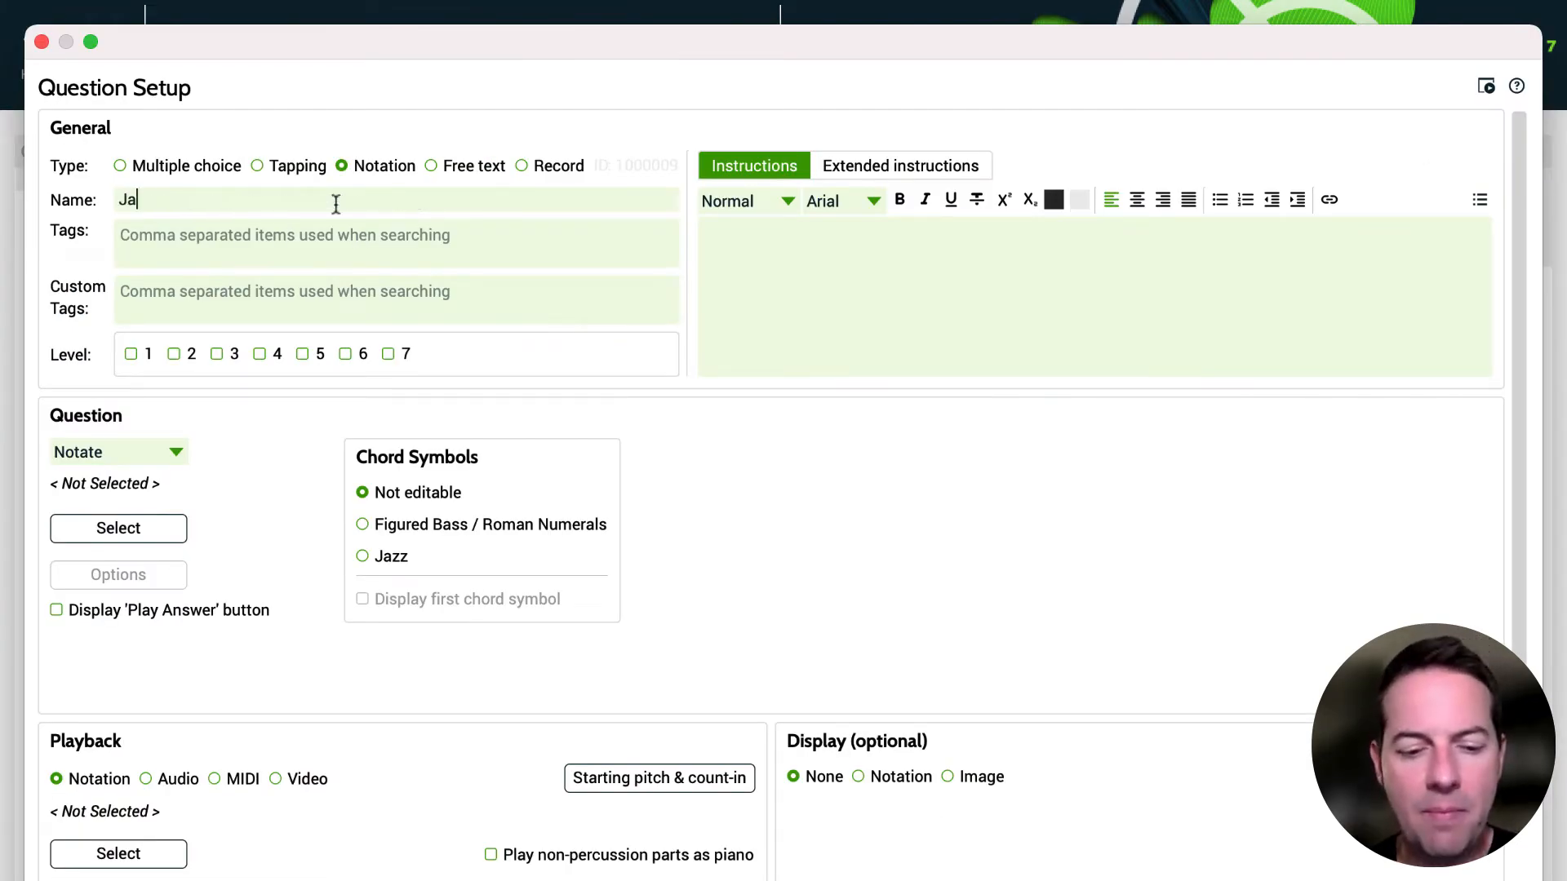
{"action": "type", "text": "zz Trans"}
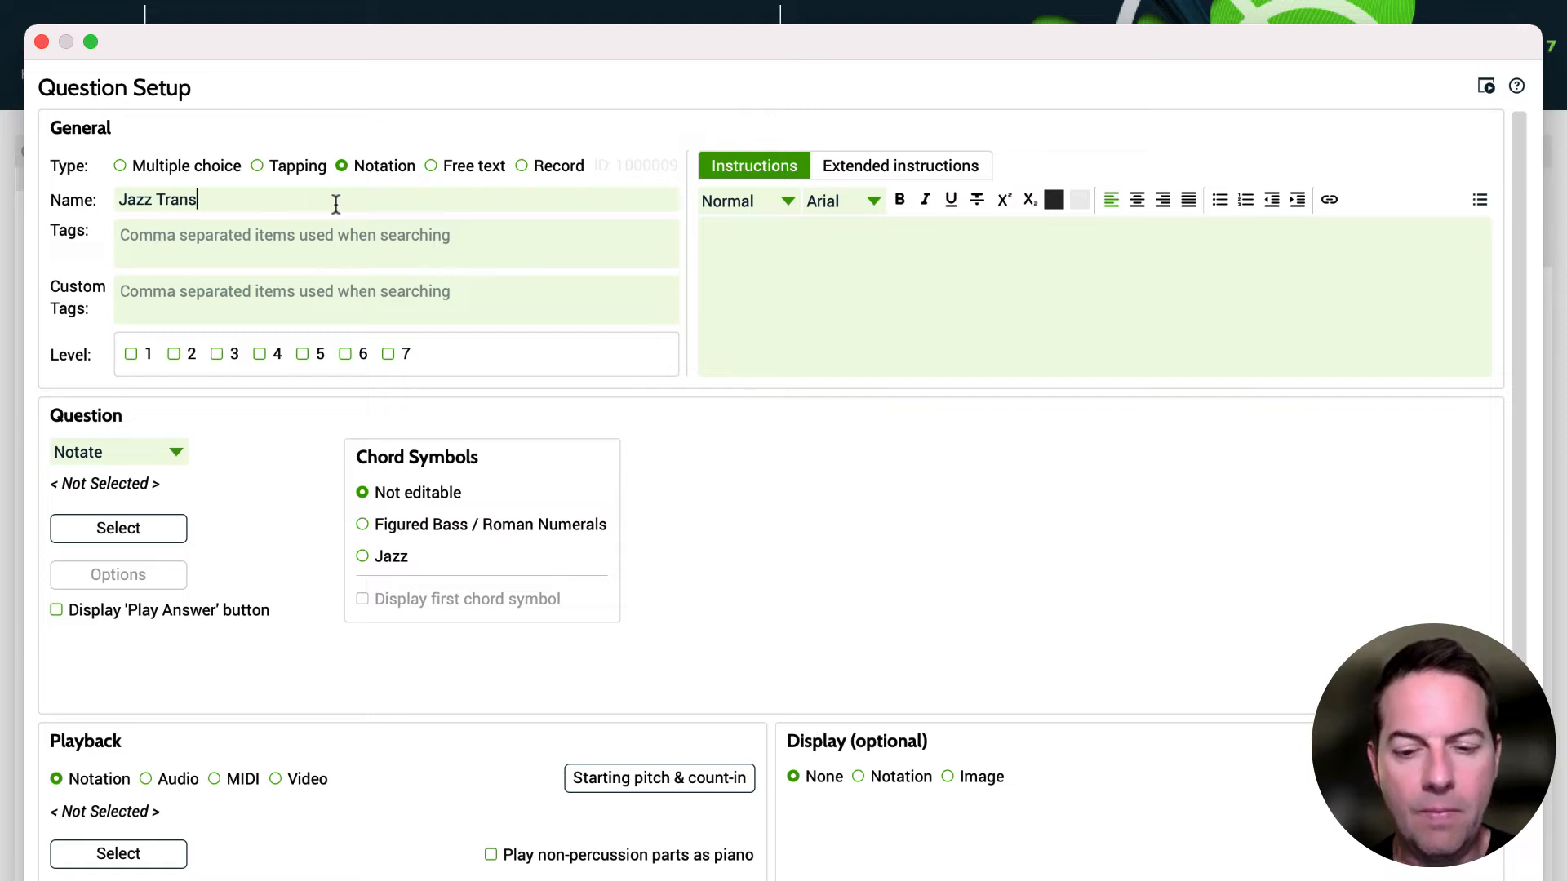
{"action": "type", "text": "cription 1"}
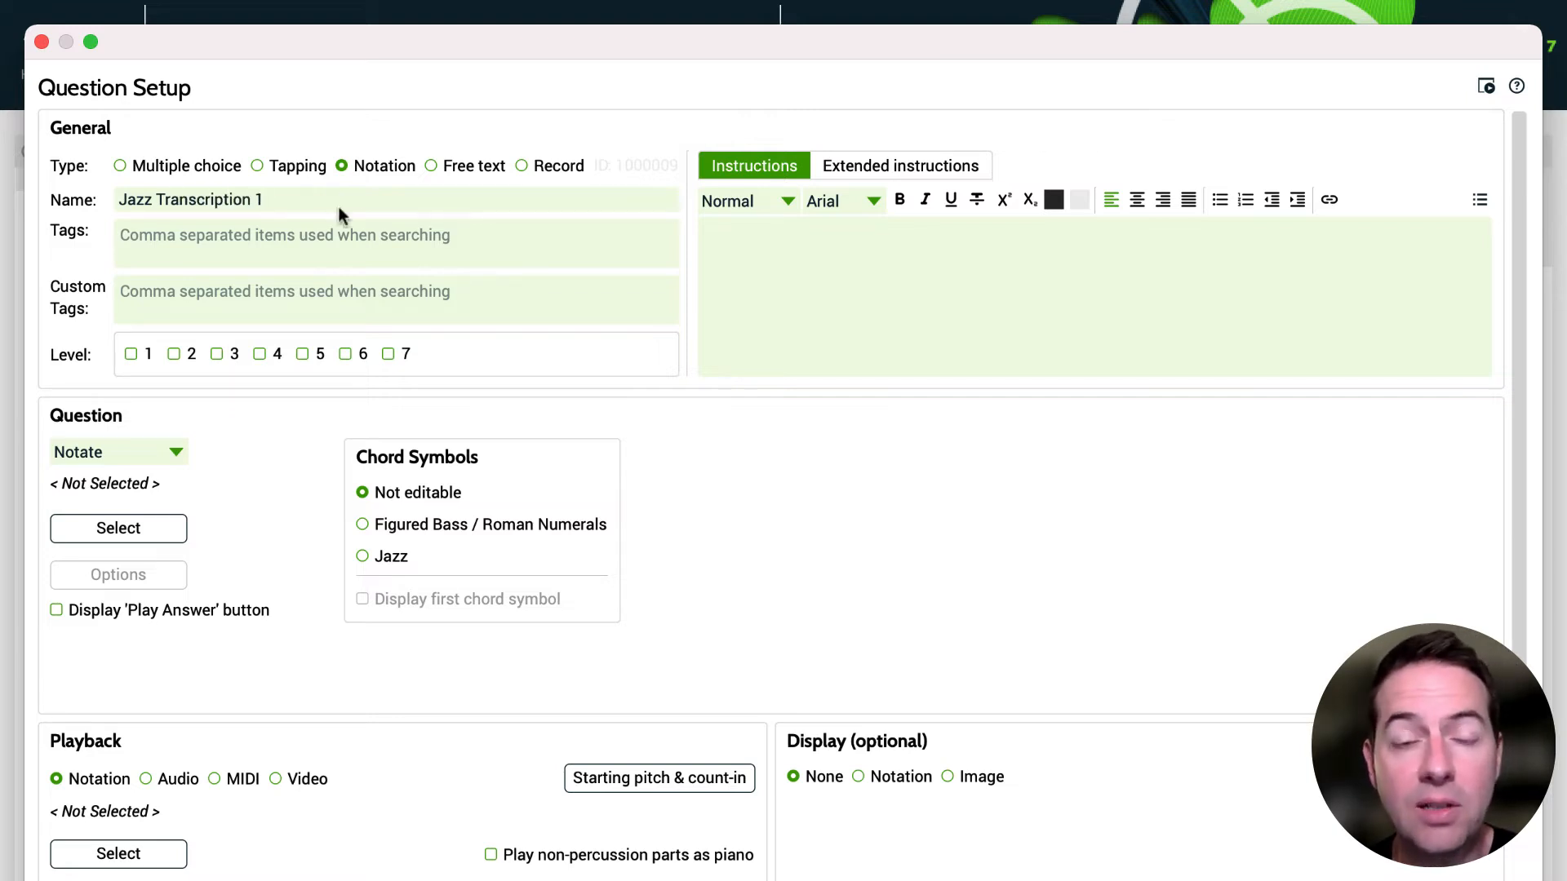
Enter "Transcribe the saxophone solo!" as the question's instructions
{"action": "left_click", "coordinate": [760, 270]}
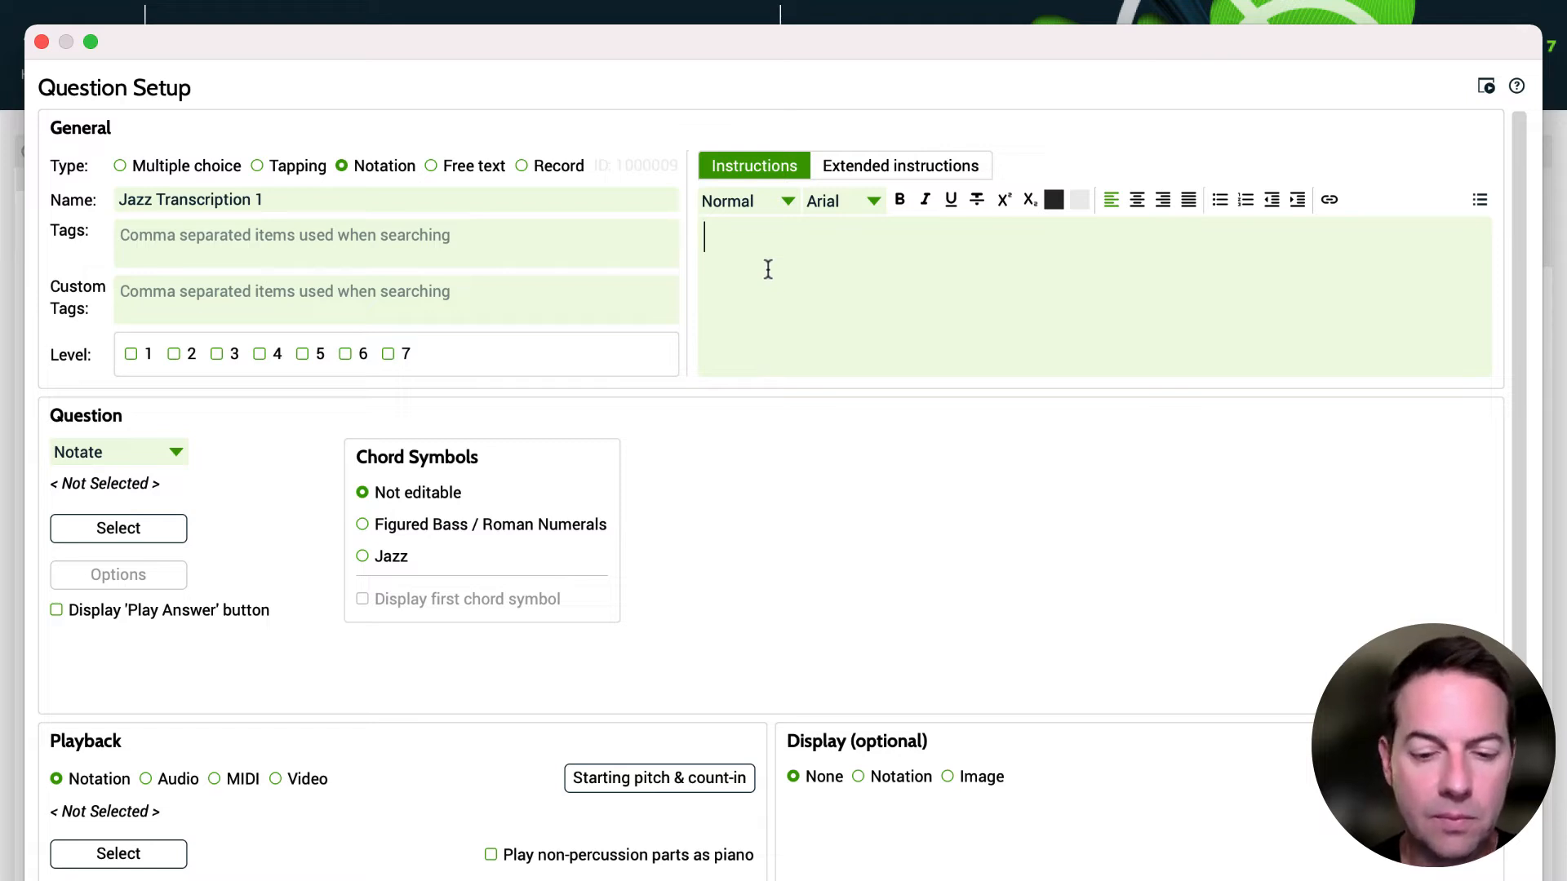
{"action": "type", "text": "Transc"}
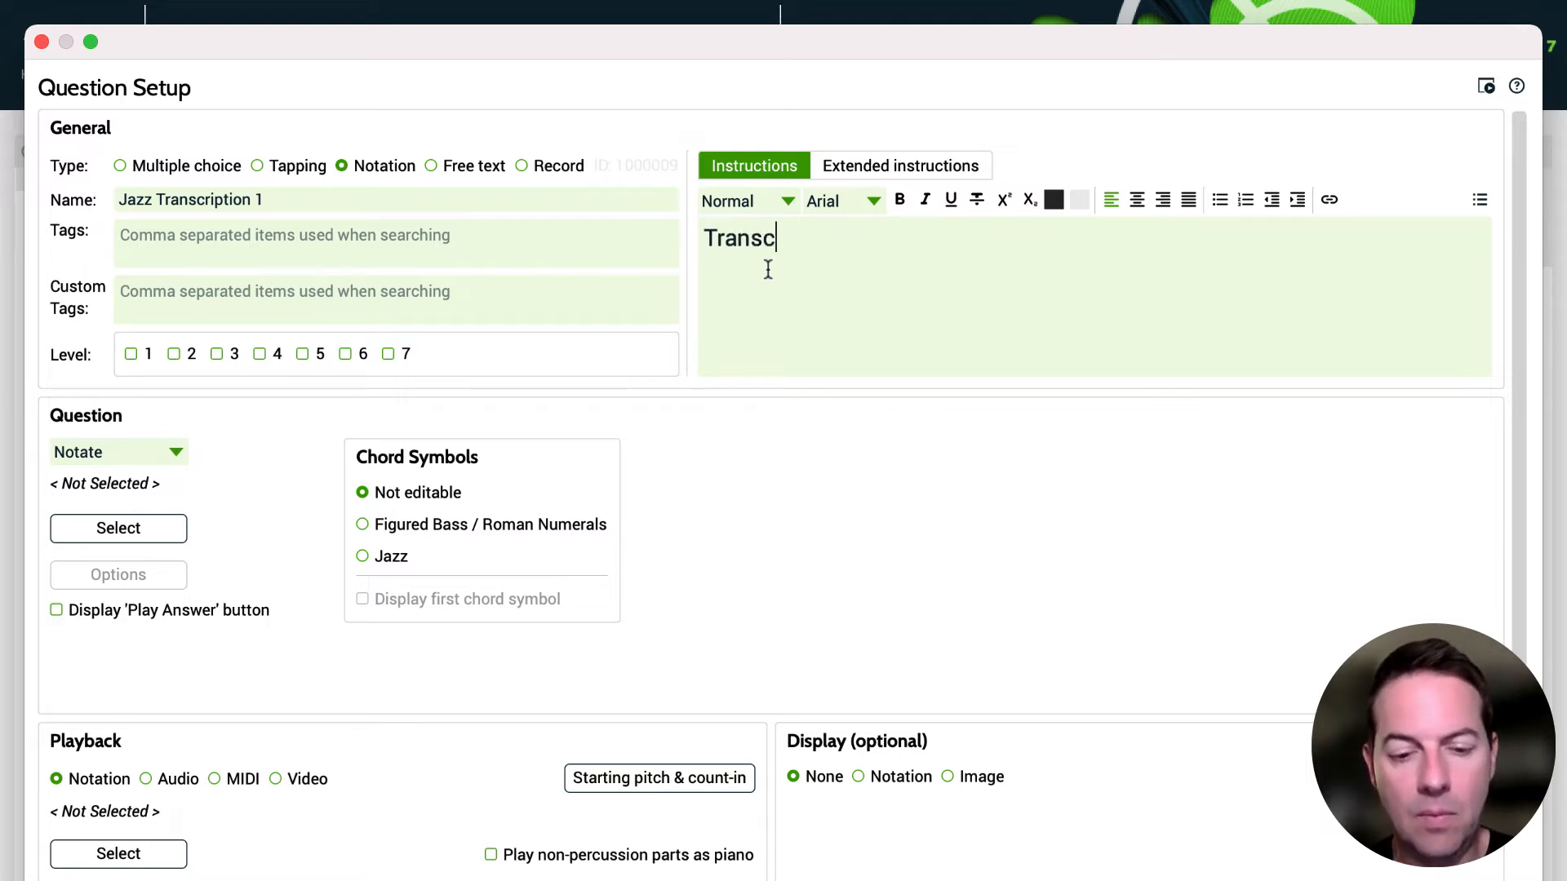
{"action": "type", "text": "ribe the s"}
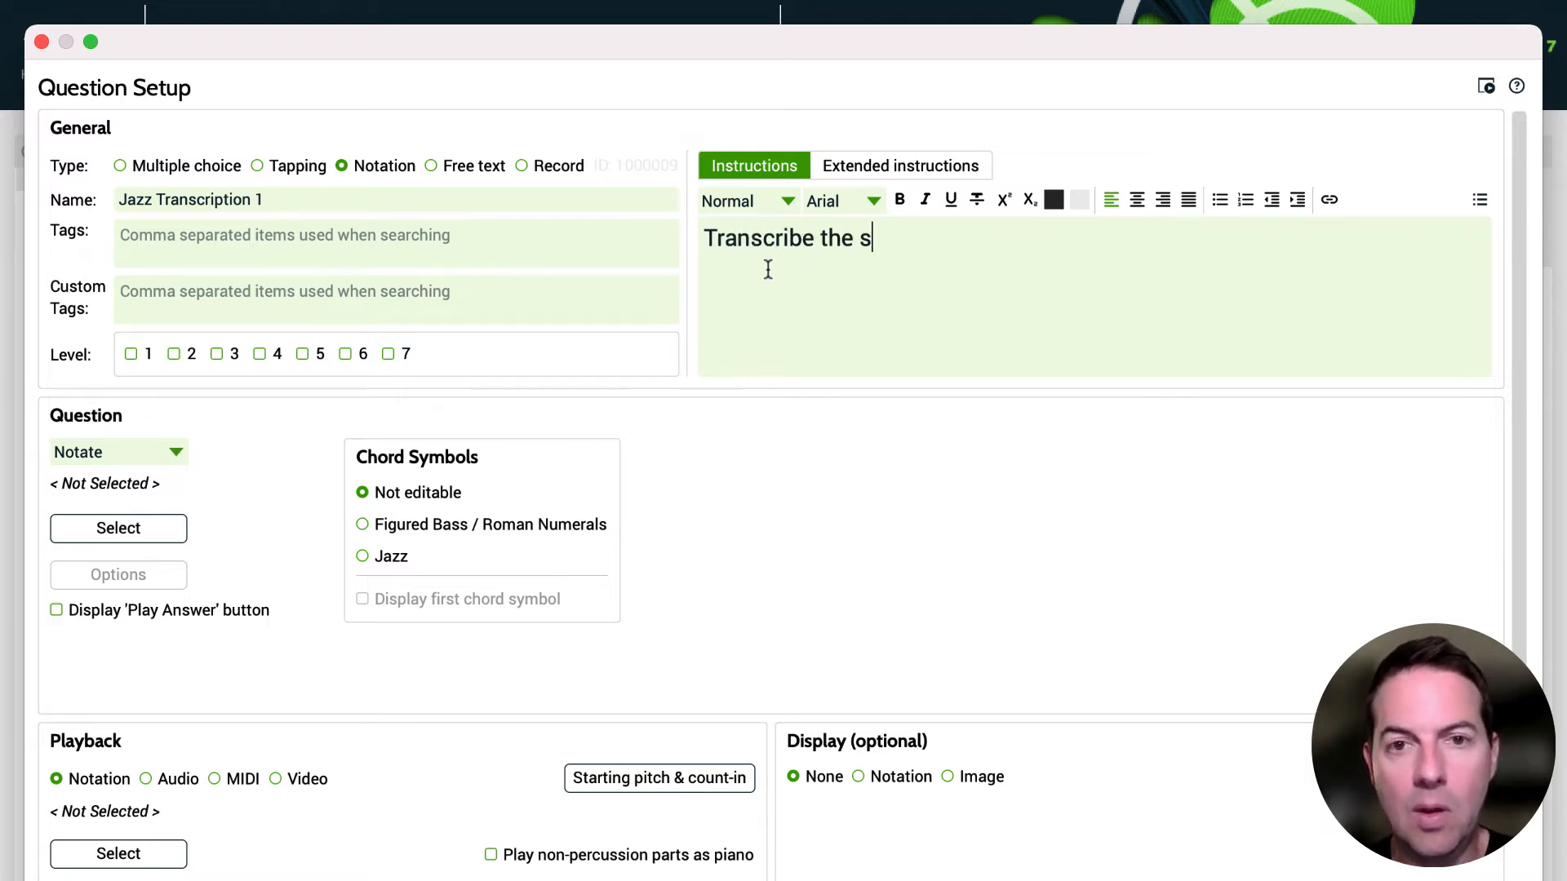
{"action": "type", "text": "axophone solo!"}
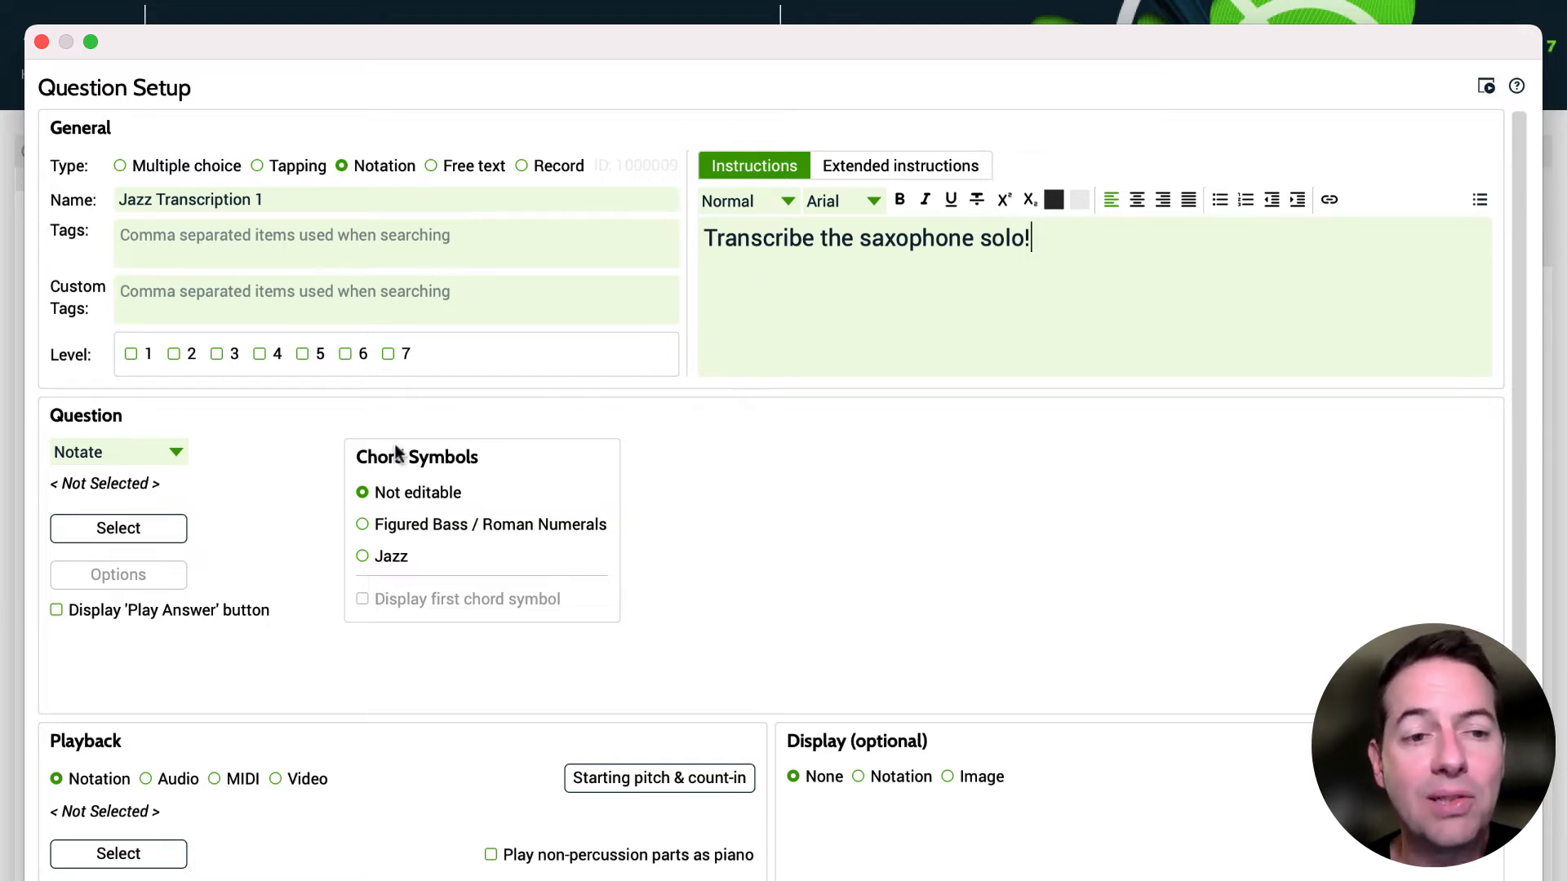
Choose the Bars 1-4 extract of "Boogie Woogie Lester Young Solo: Chorus 1" as the question's notation
{"action": "left_click", "coordinate": [156, 529]}
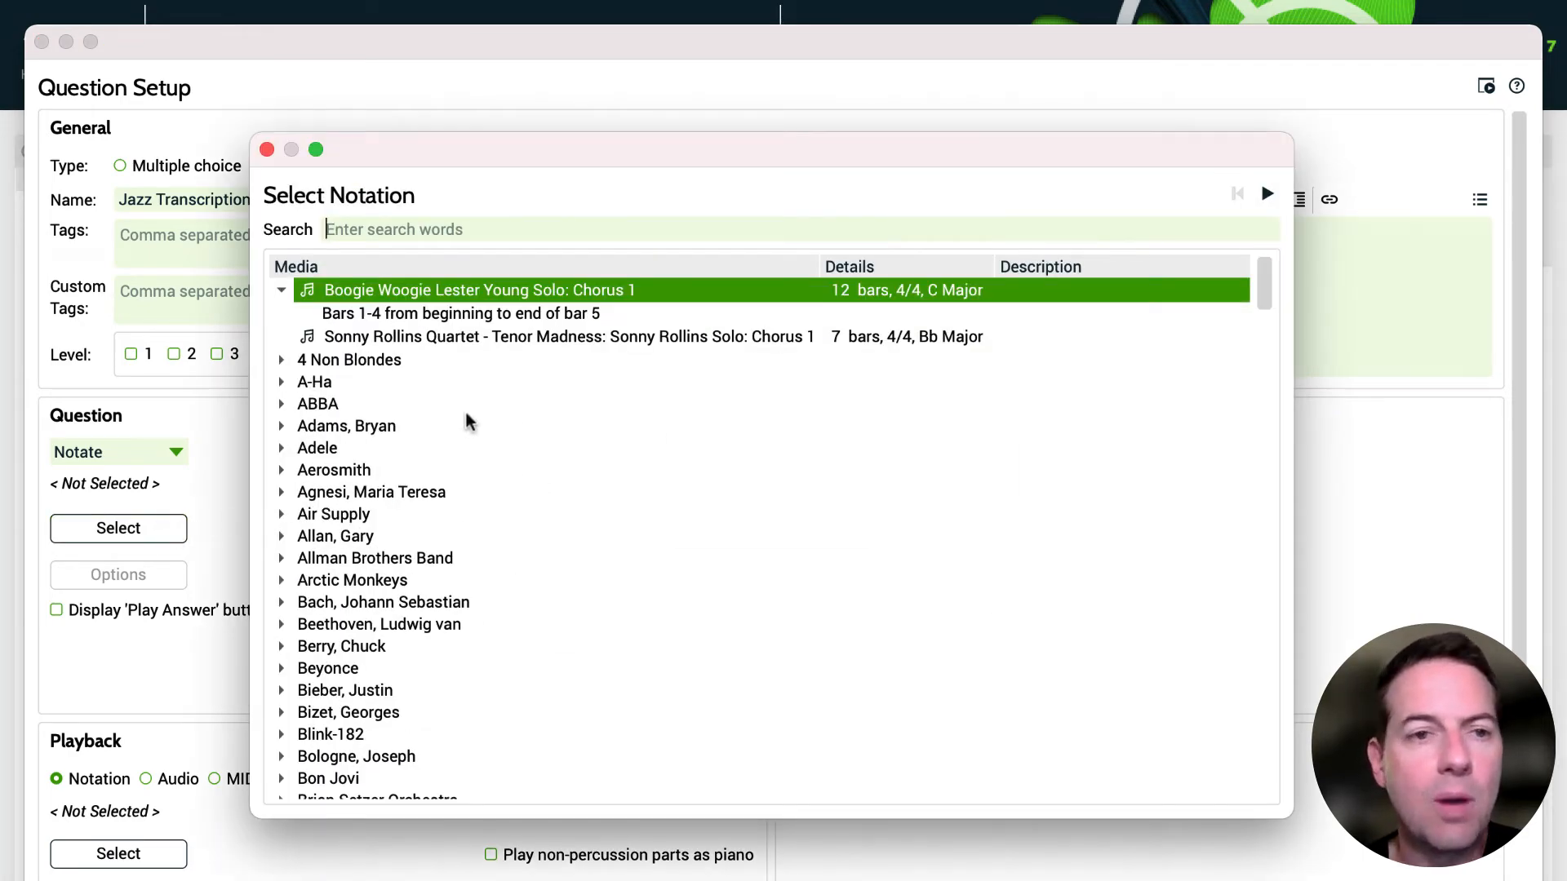
{"action": "left_click", "coordinate": [585, 313]}
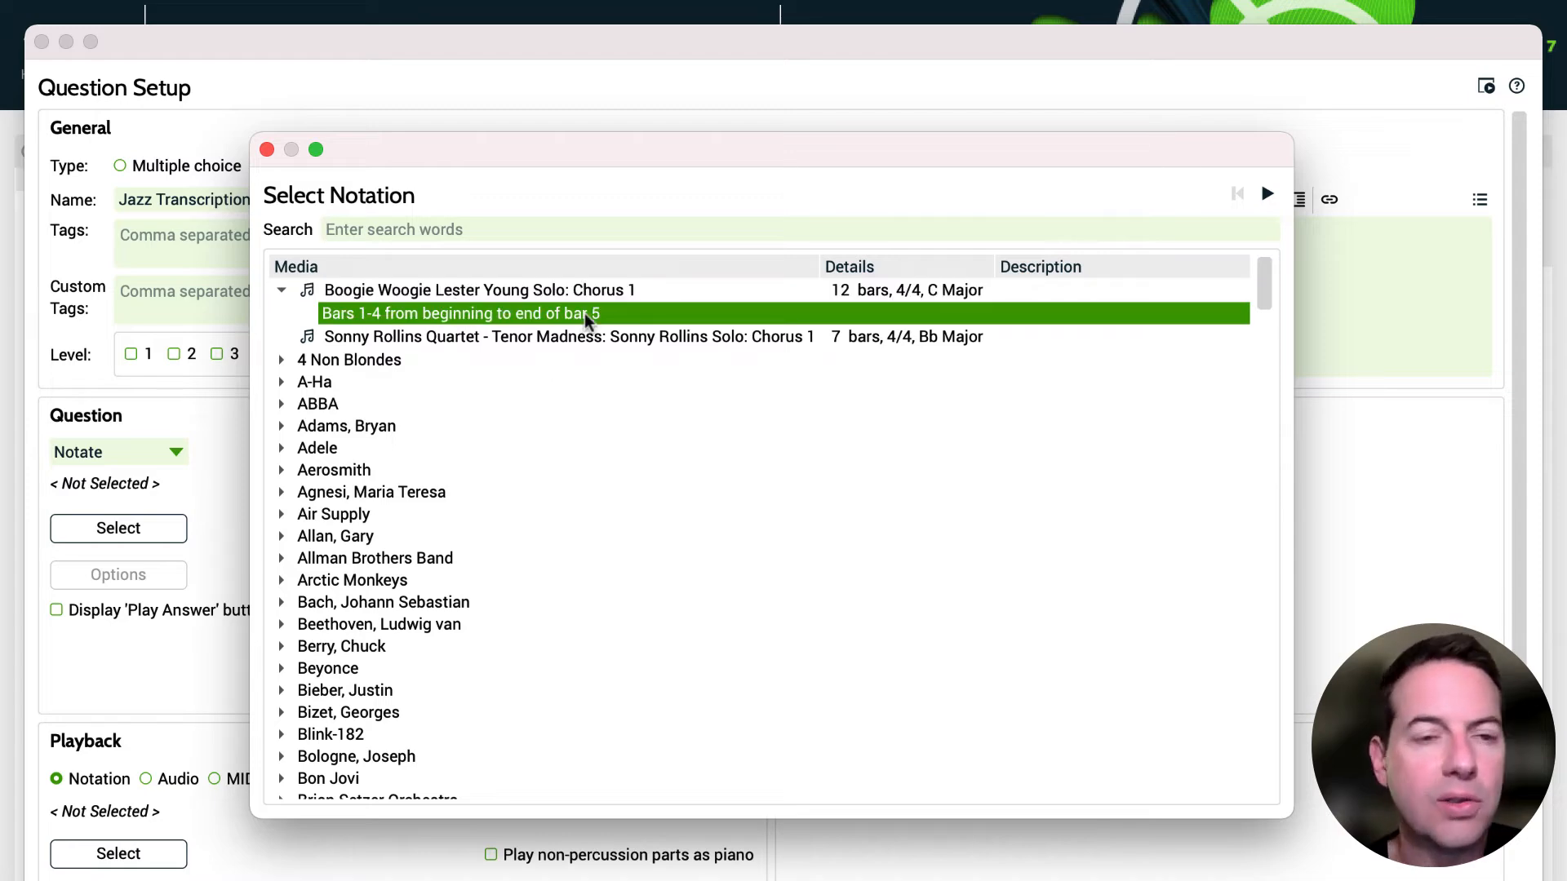
{"action": "left_click", "coordinate": [267, 150]}
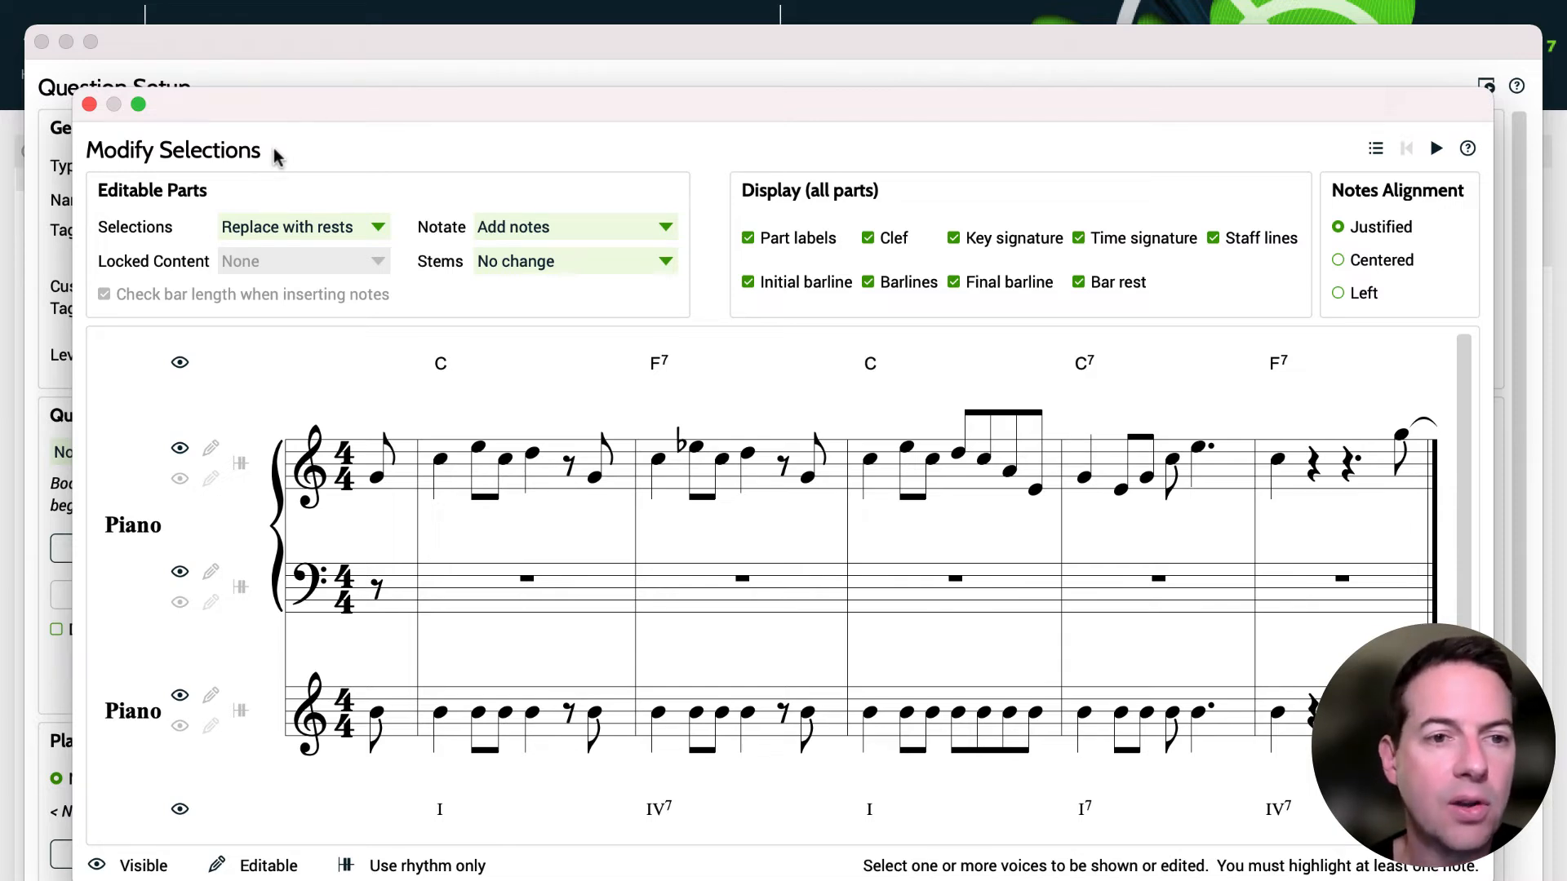
Hide the chord symbols and make the top treble voice editable, excluding the pickup note and the first note of the following bar
{"action": "left_click", "coordinate": [180, 363]}
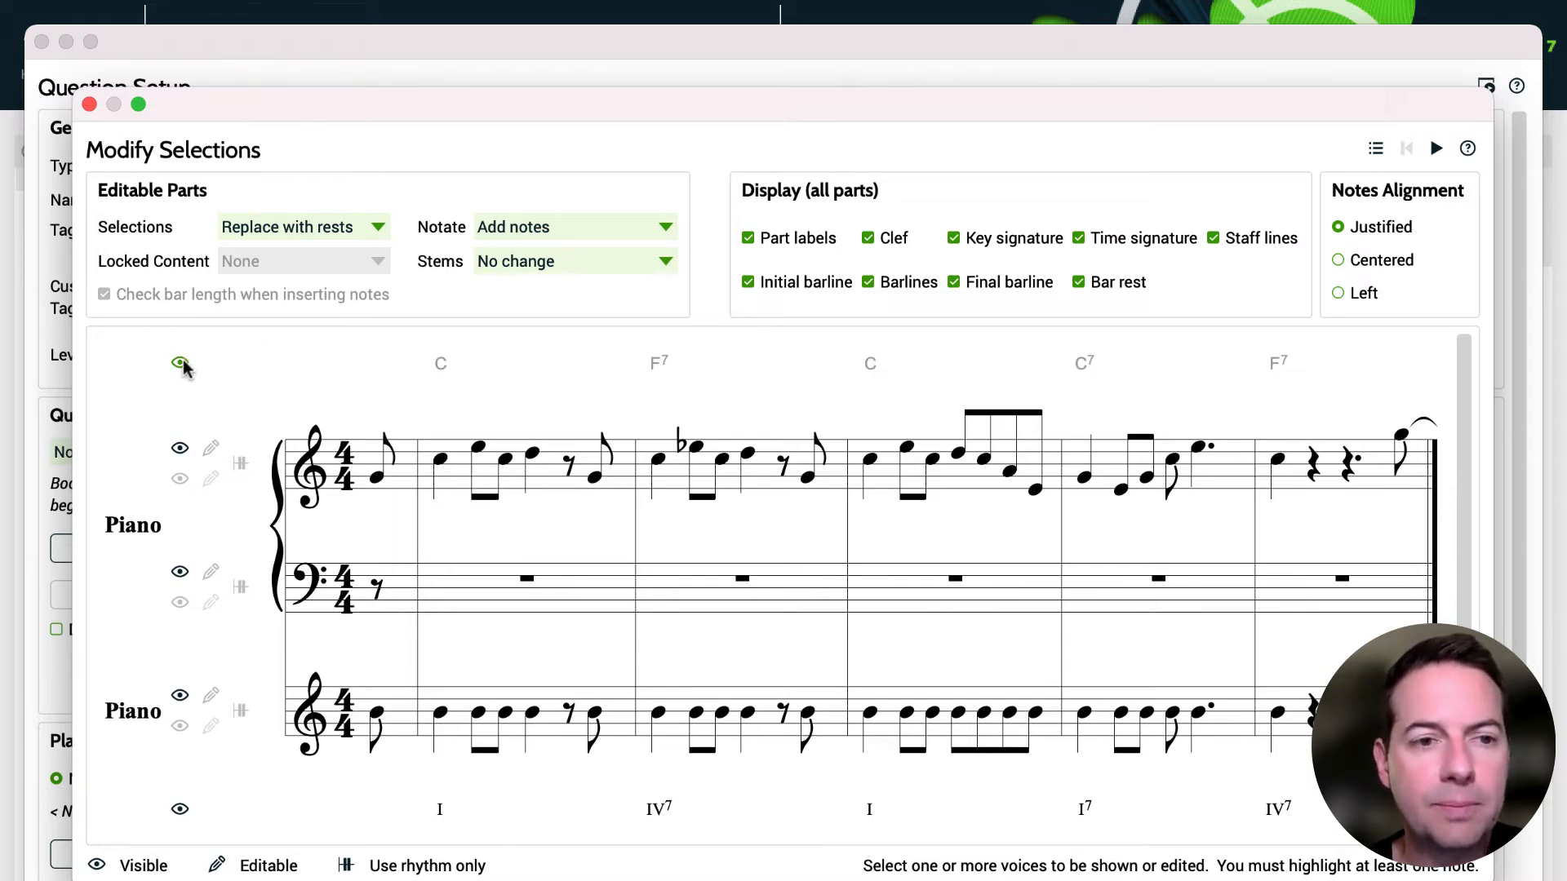
{"action": "left_click", "coordinate": [213, 448]}
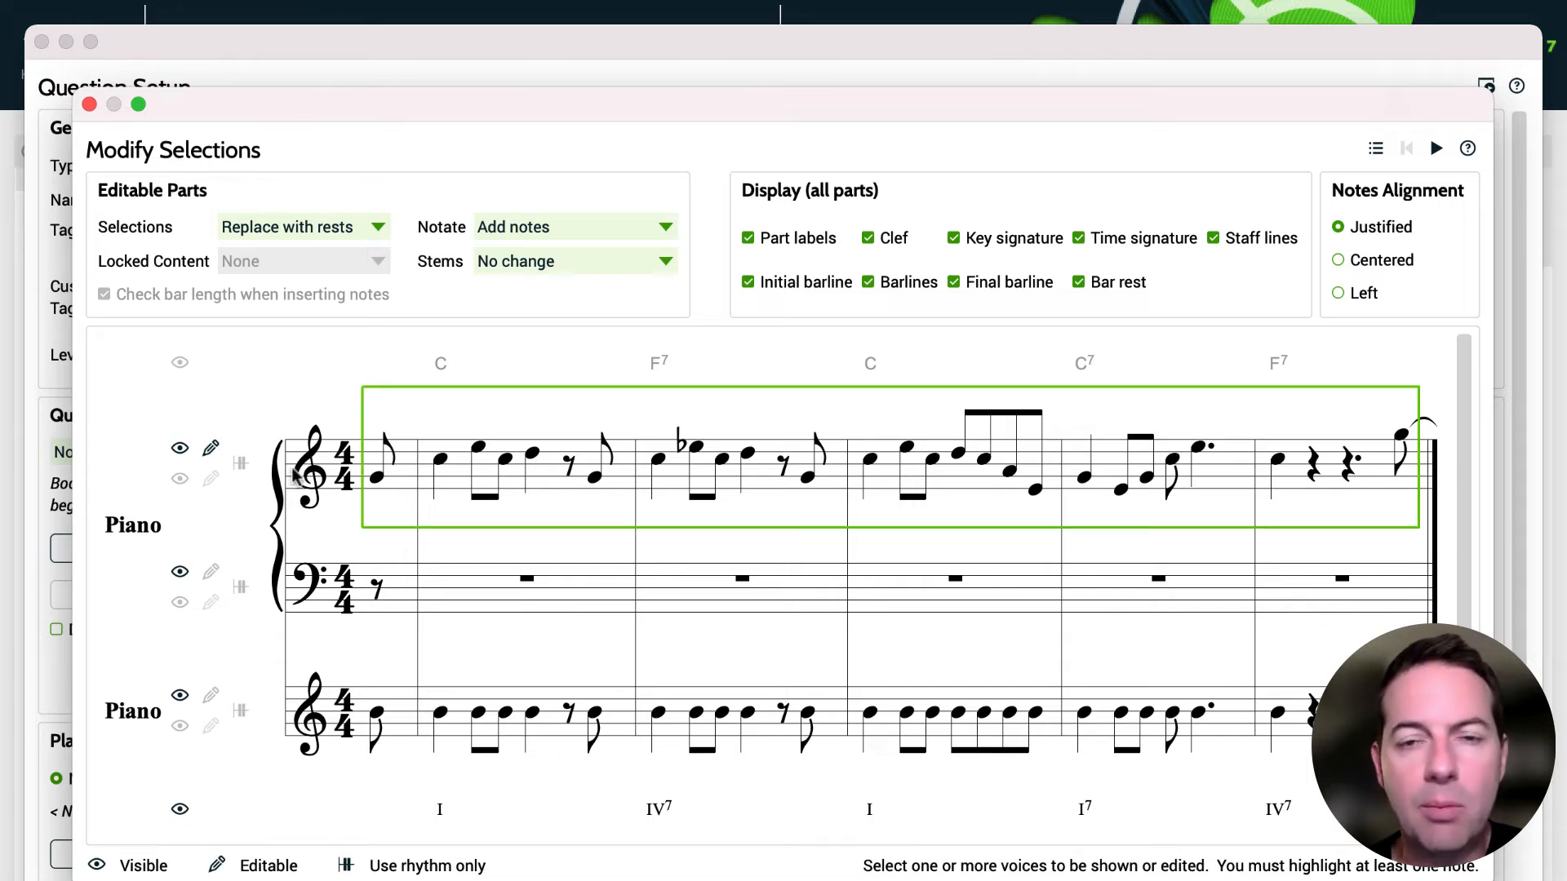
{"action": "left_click", "coordinate": [331, 474]}
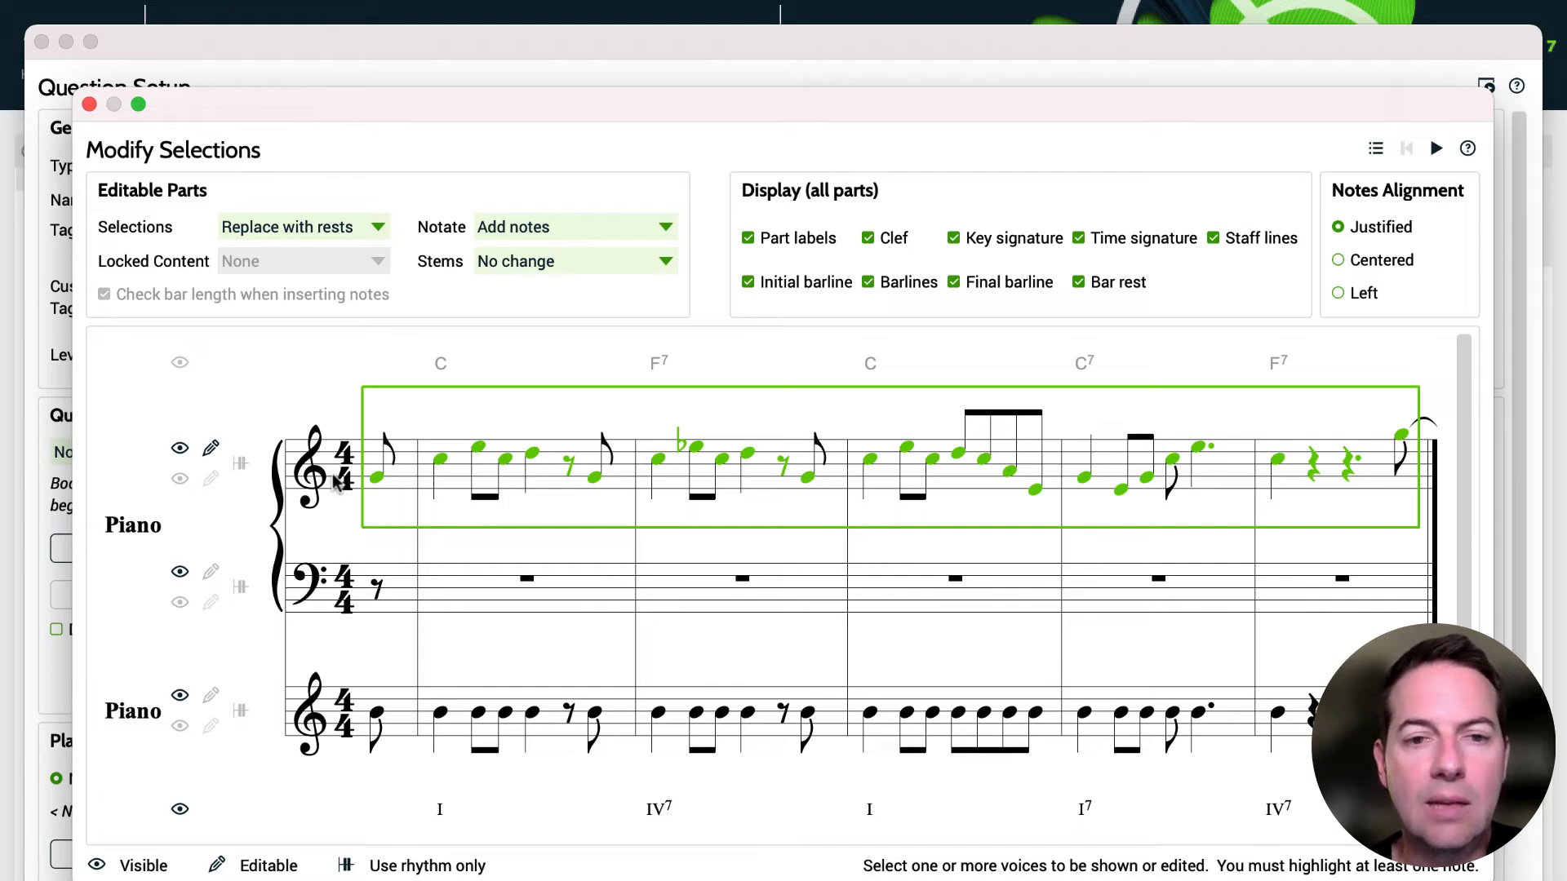
{"action": "left_click", "coordinate": [365, 482]}
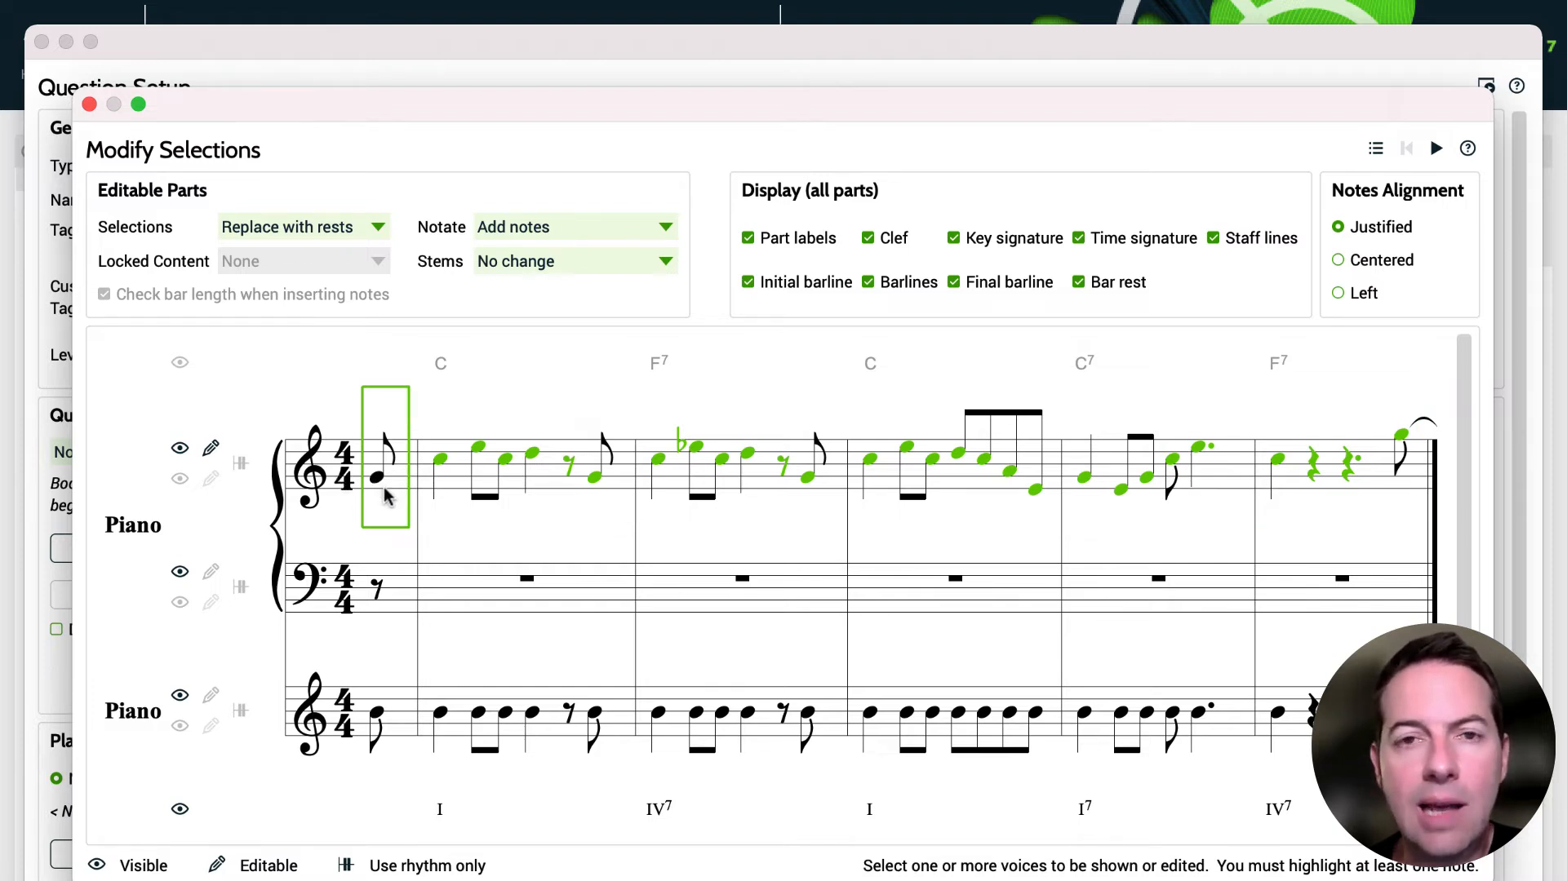
{"action": "left_click", "coordinate": [440, 463]}
{"action": "left_click", "coordinate": [440, 463]}
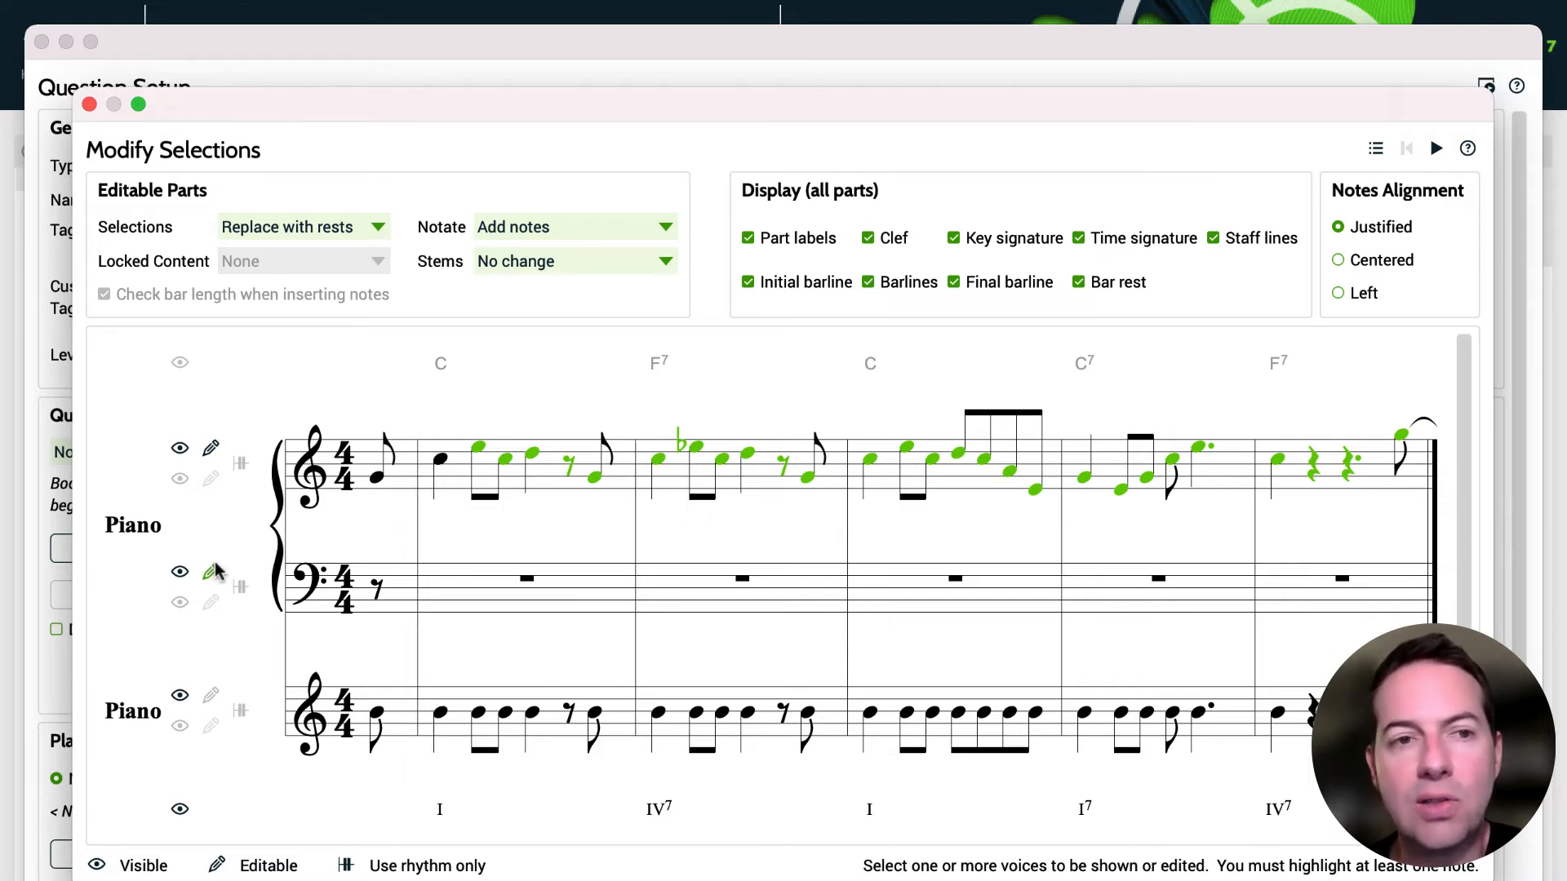
Hide the bass staff, the second Piano part, the Roman numerals and the part labels
{"action": "left_click", "coordinate": [180, 573]}
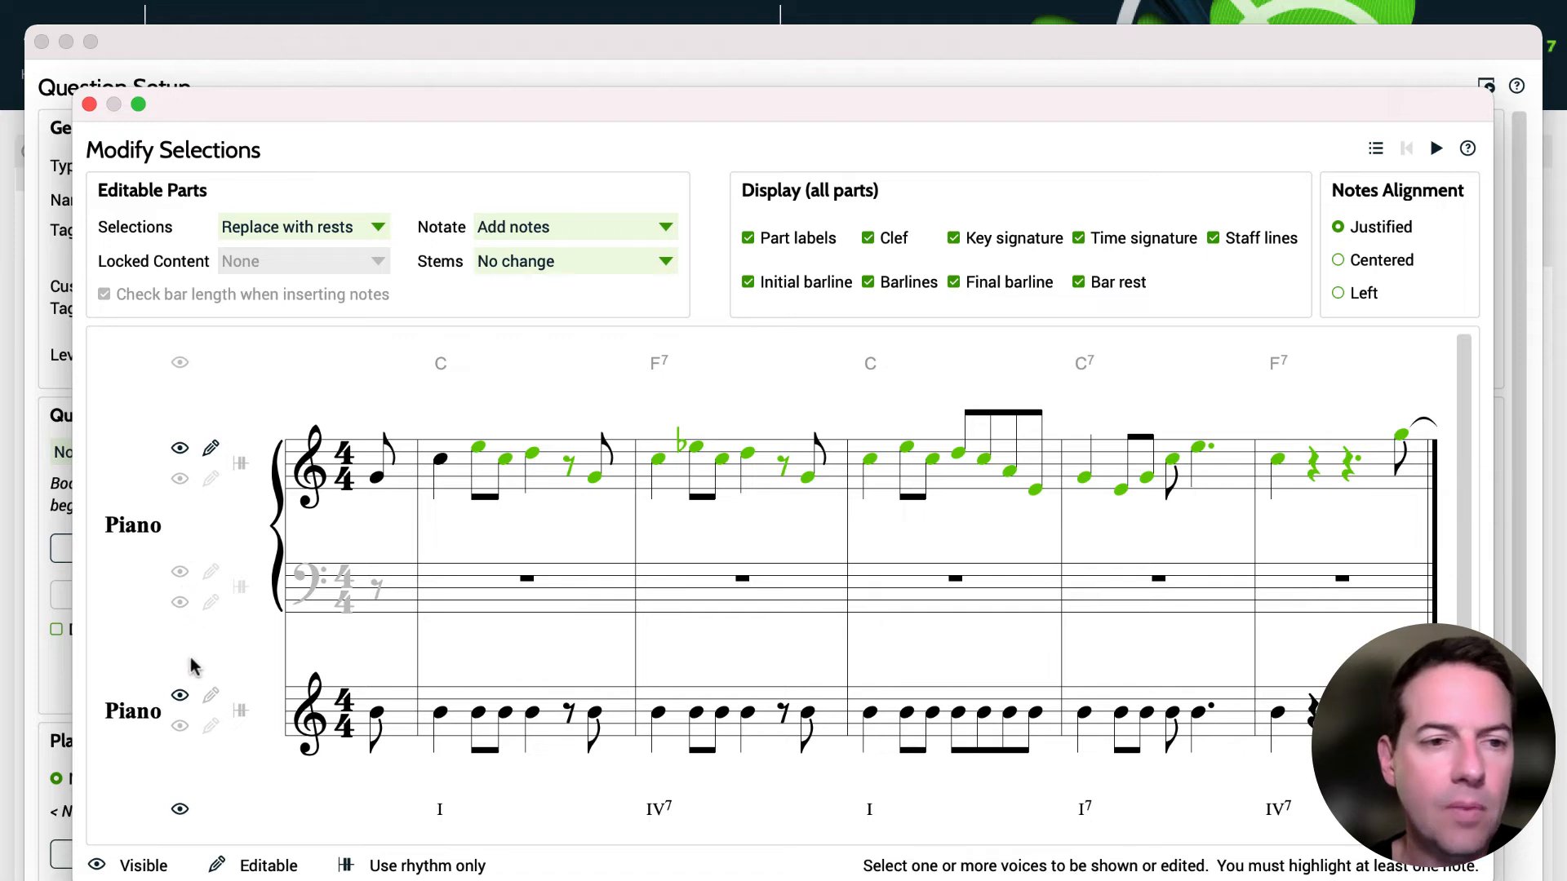
{"action": "left_click", "coordinate": [181, 695]}
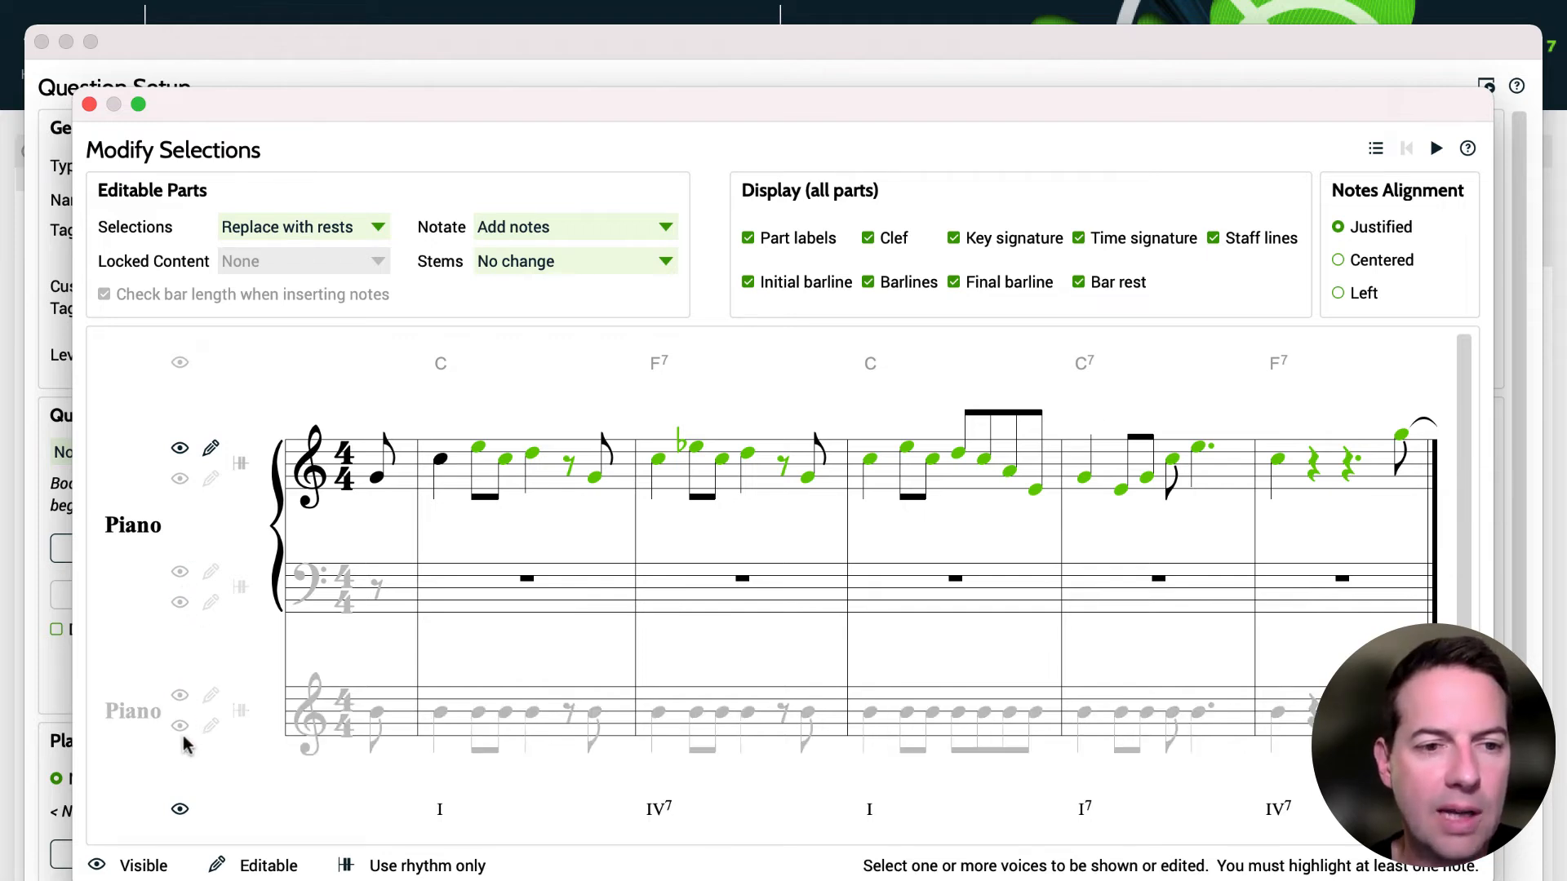
{"action": "left_click", "coordinate": [180, 810]}
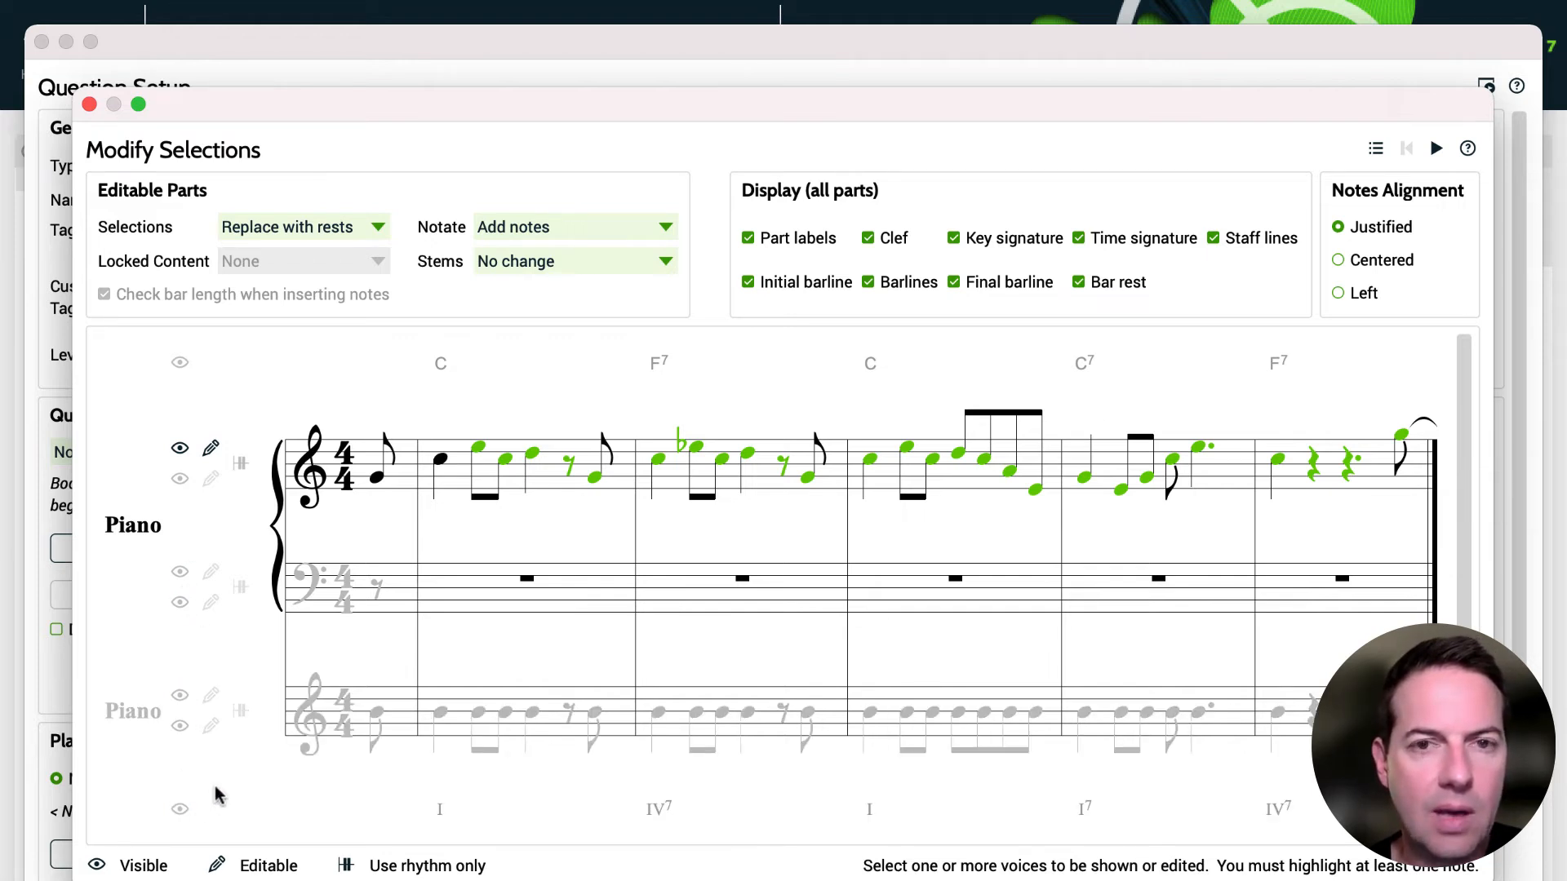
{"action": "left_click", "coordinate": [748, 238]}
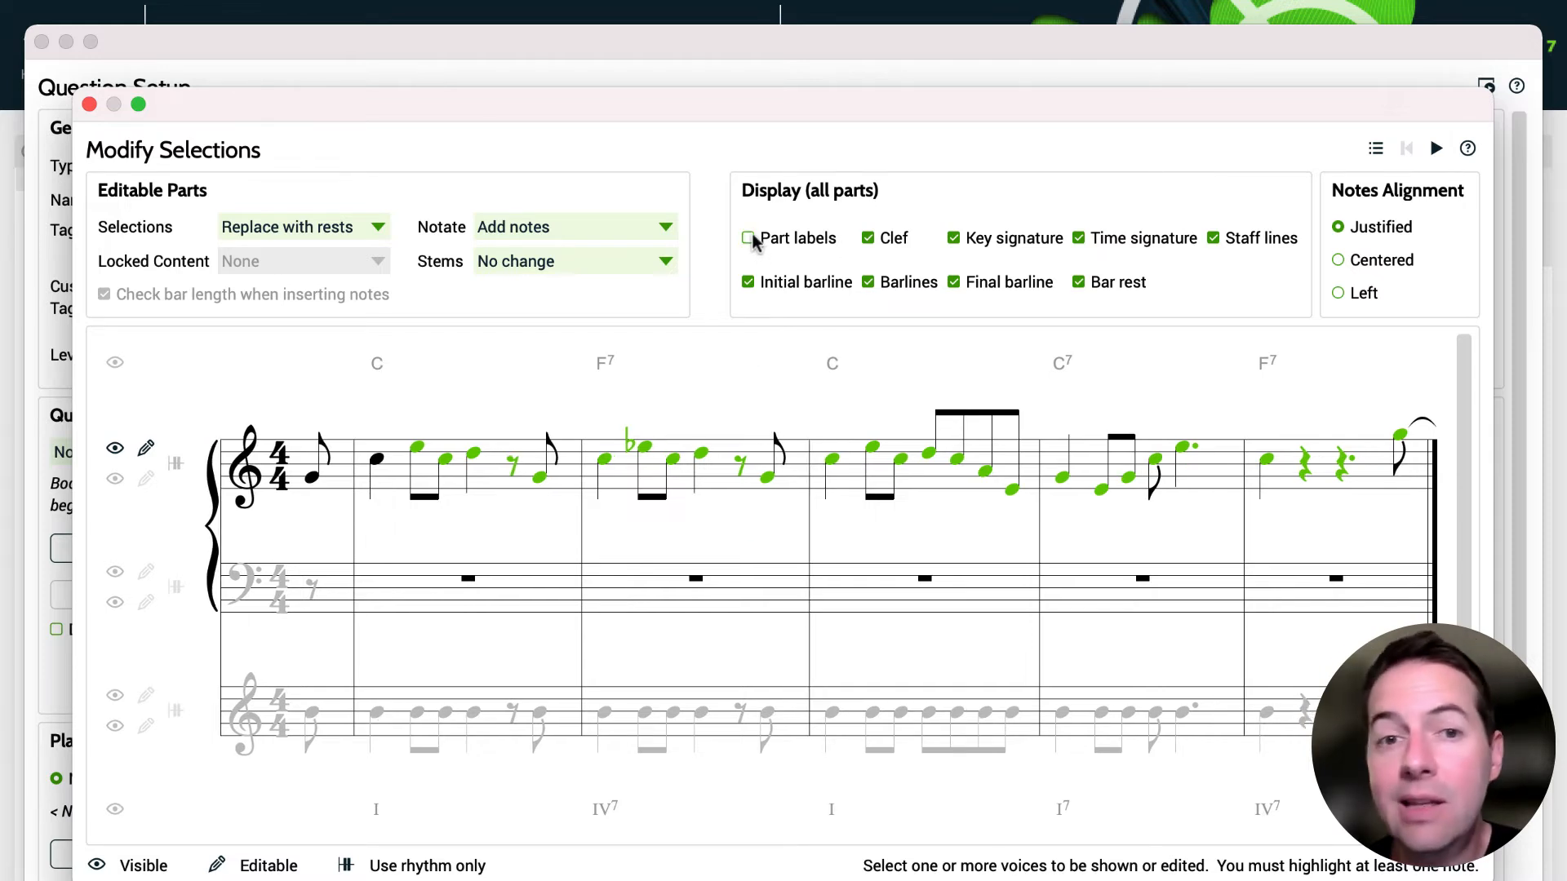
Restrict notation to "Add single notes only", keep selections set to "Replace with rests", and close the selection settings
{"action": "left_click", "coordinate": [931, 486]}
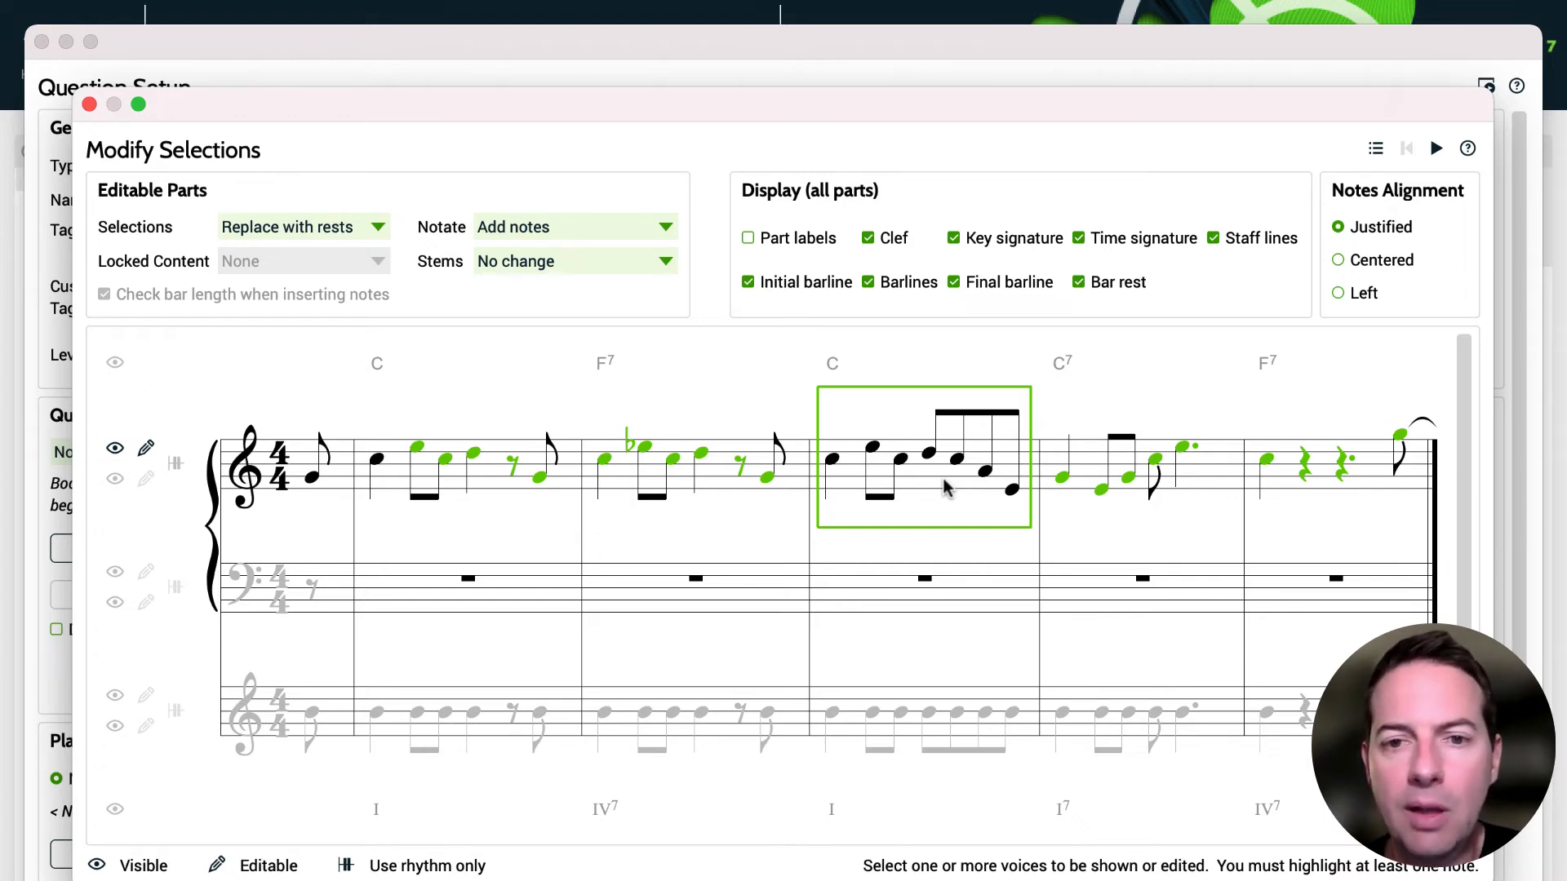
{"action": "left_click", "coordinate": [945, 488]}
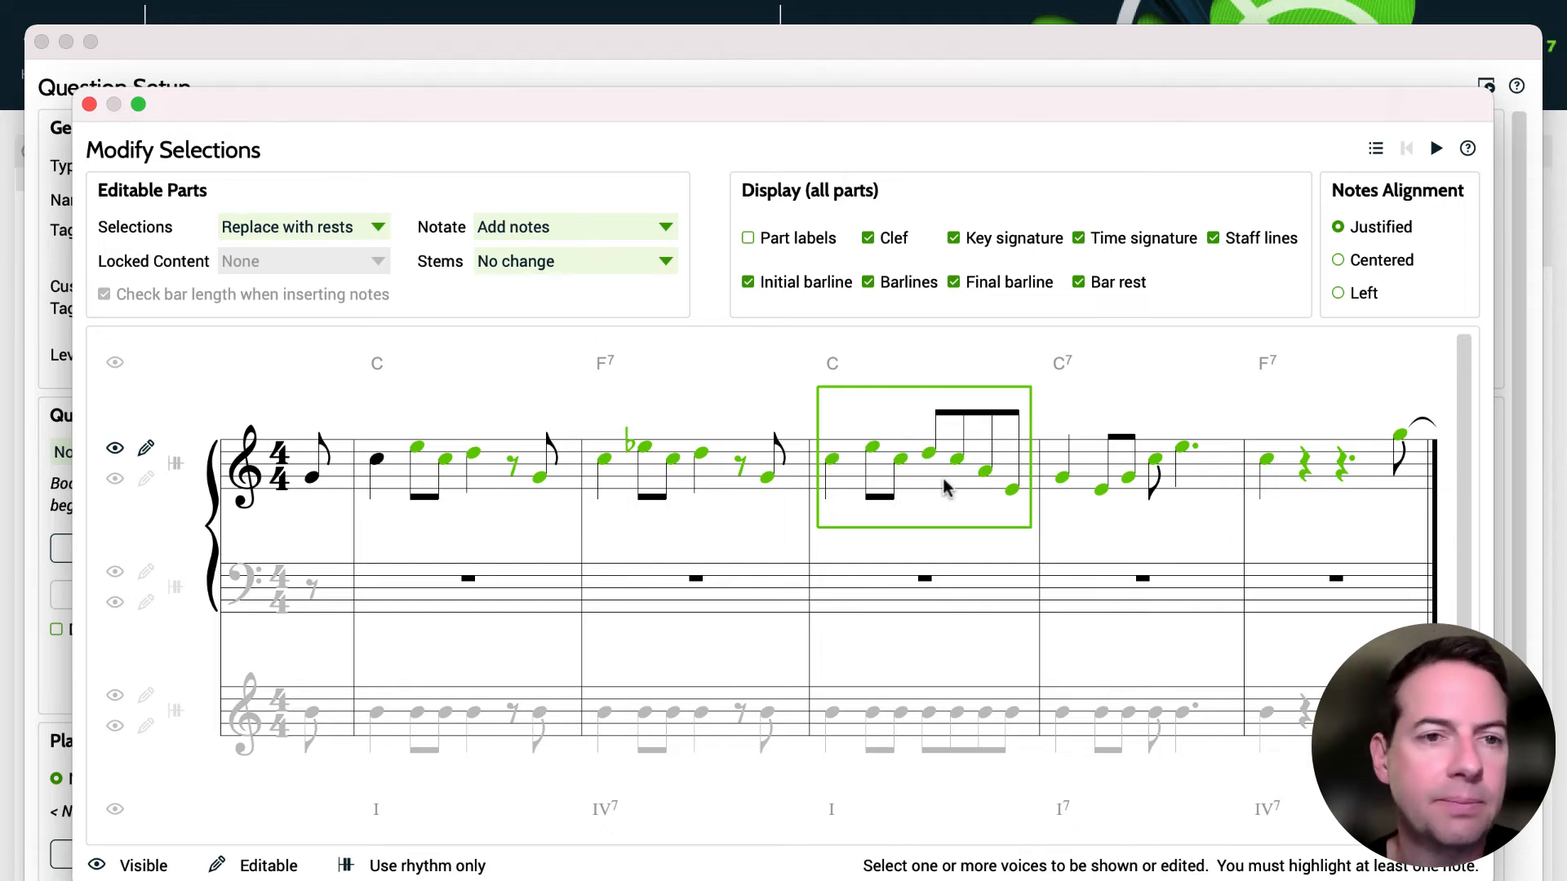
{"action": "left_click", "coordinate": [666, 228]}
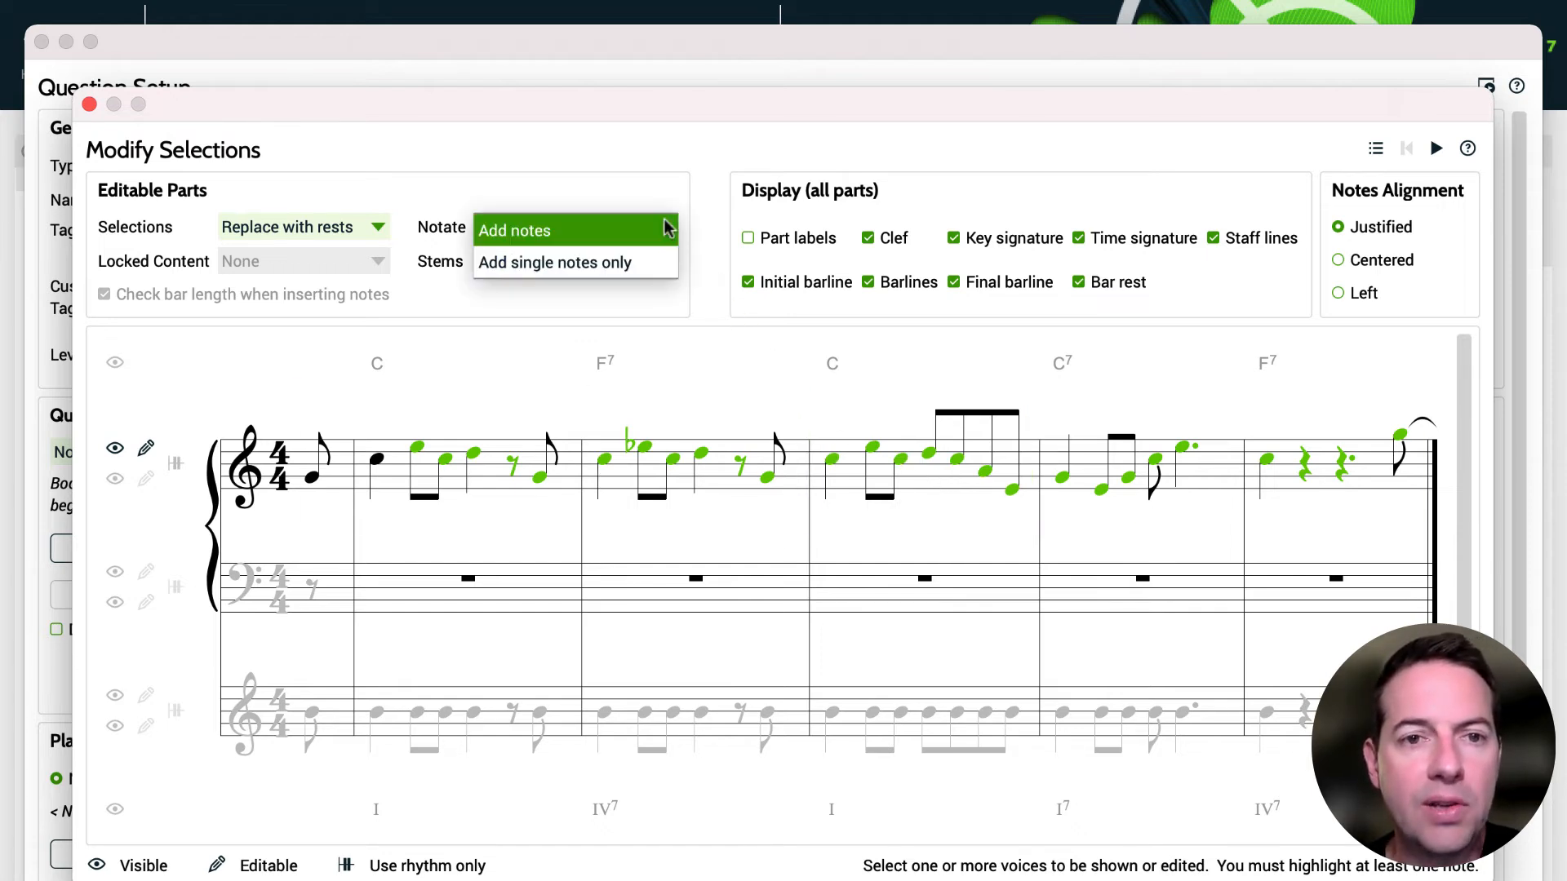
{"action": "left_click", "coordinate": [663, 262]}
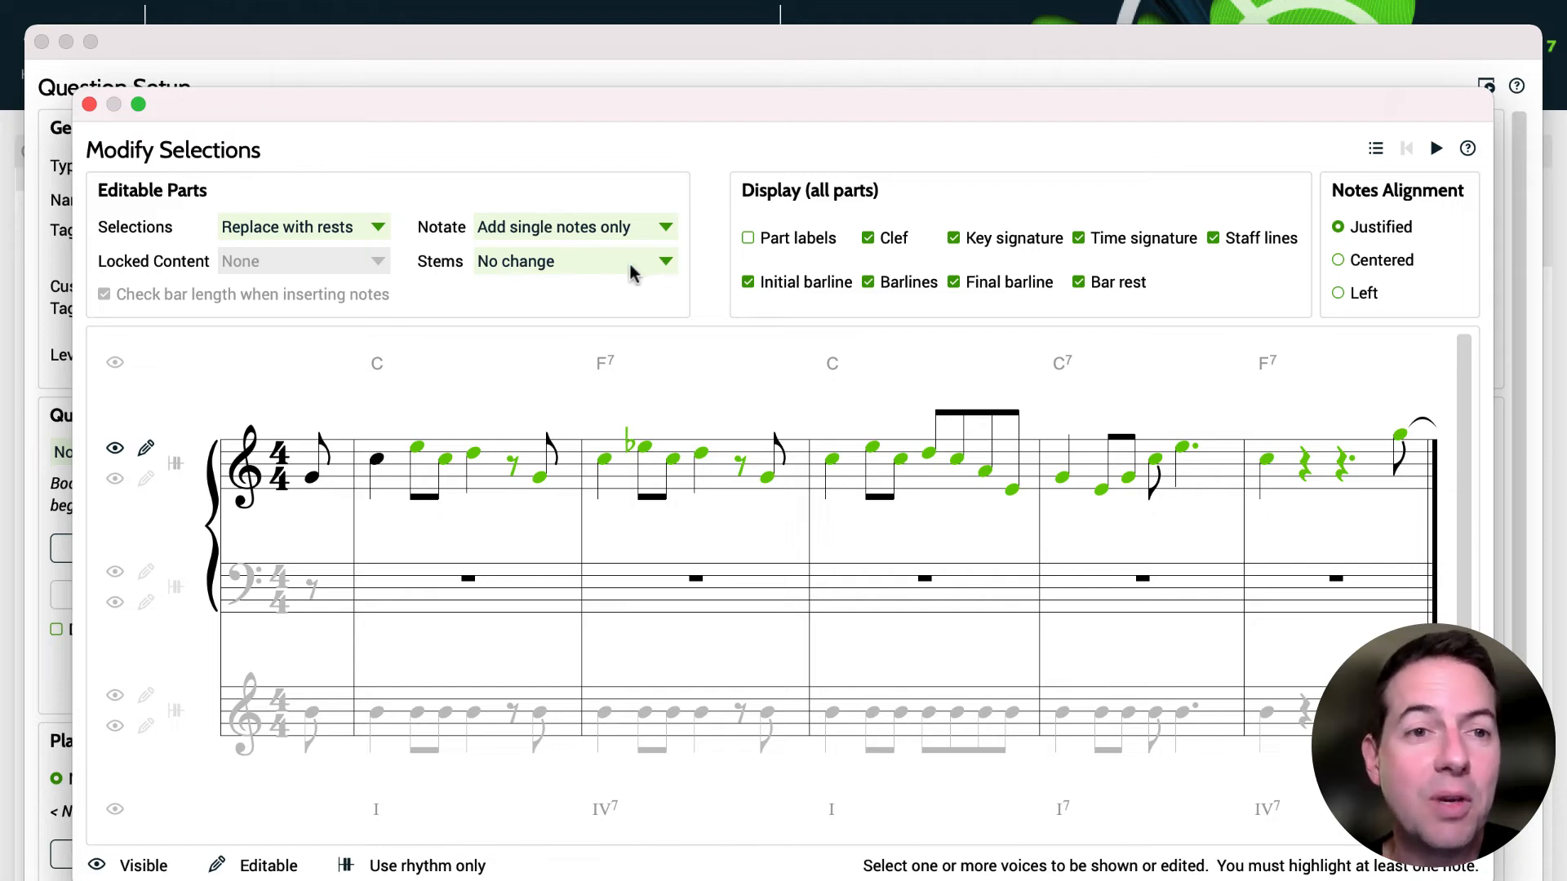
{"action": "left_click", "coordinate": [364, 234]}
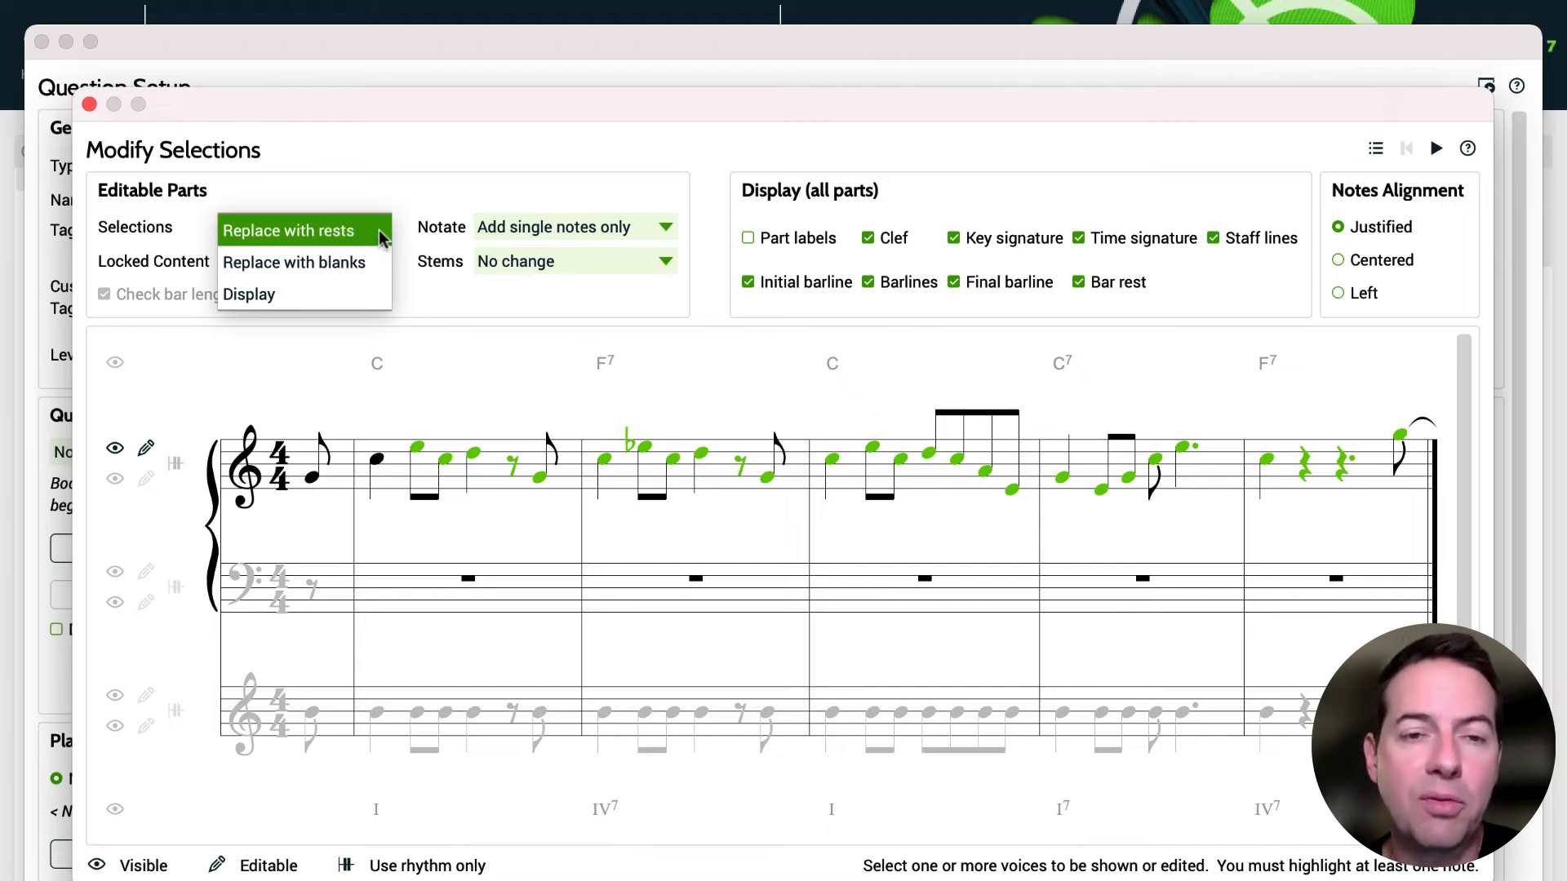
{"action": "left_click", "coordinate": [382, 235]}
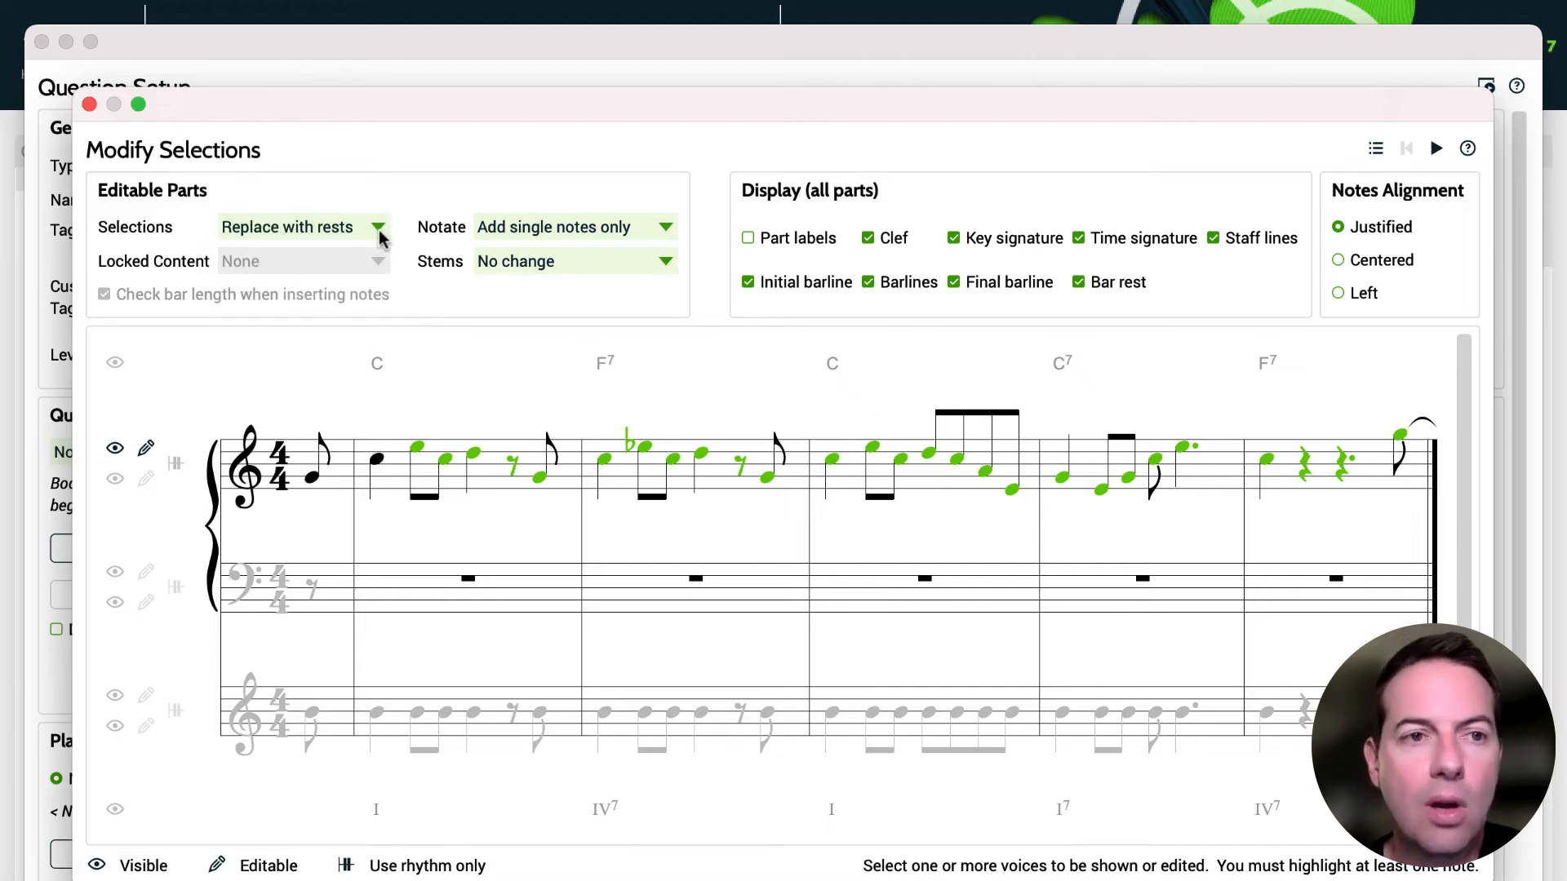
{"action": "left_click", "coordinate": [90, 106]}
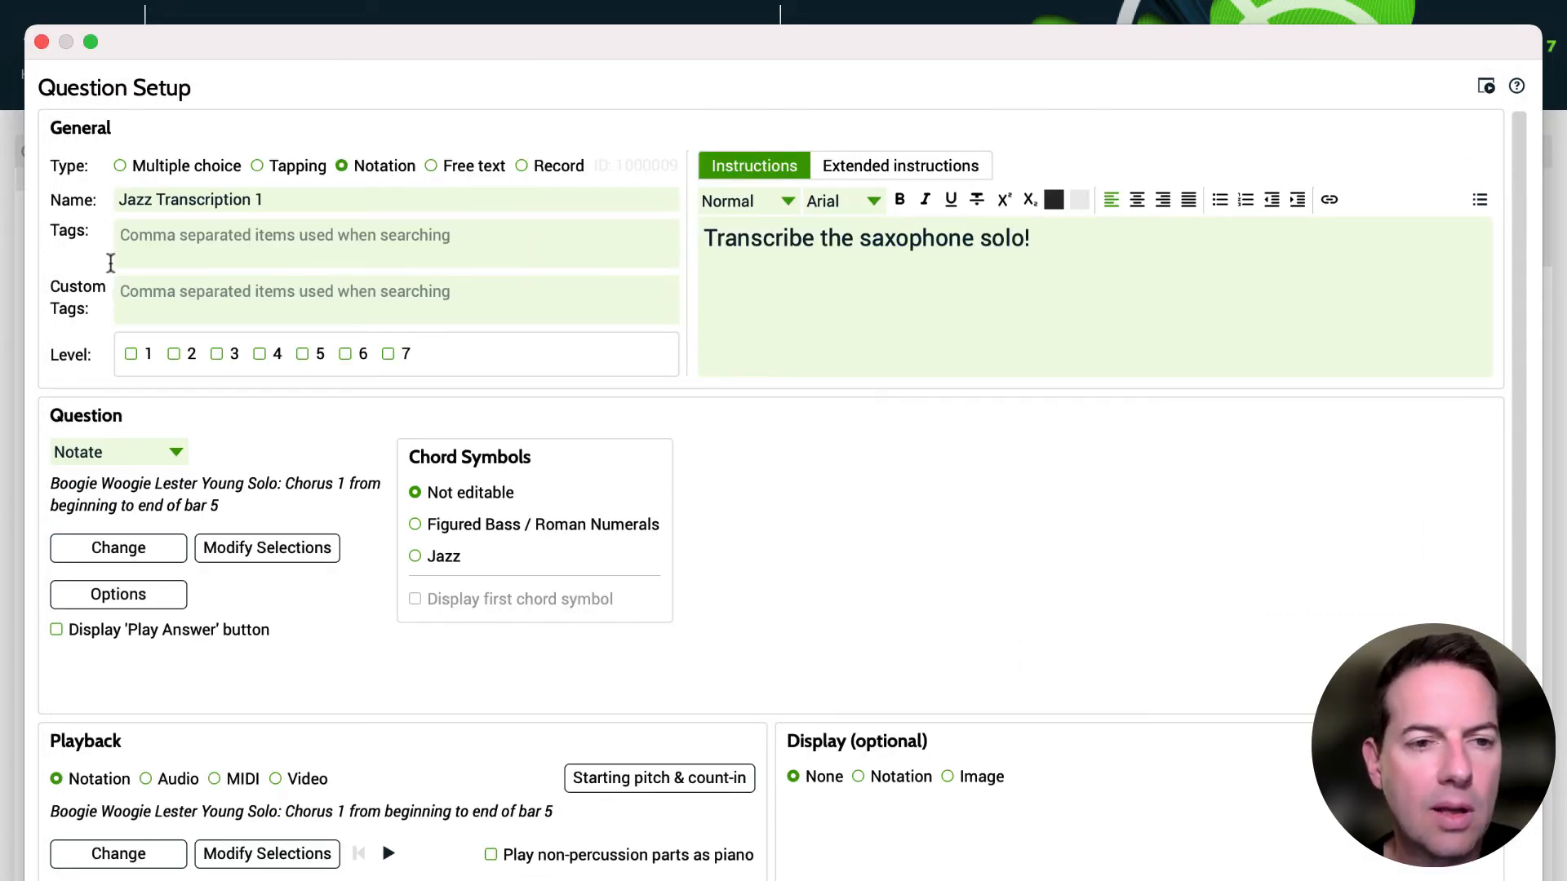
Set playback to Video using the "Lester Young Solo: Chorus 1 - Bars 1-5" extract of the Count Basie recording
{"action": "scroll", "coordinate": [196, 735], "scroll_direction": "down", "scroll_amount": 5}
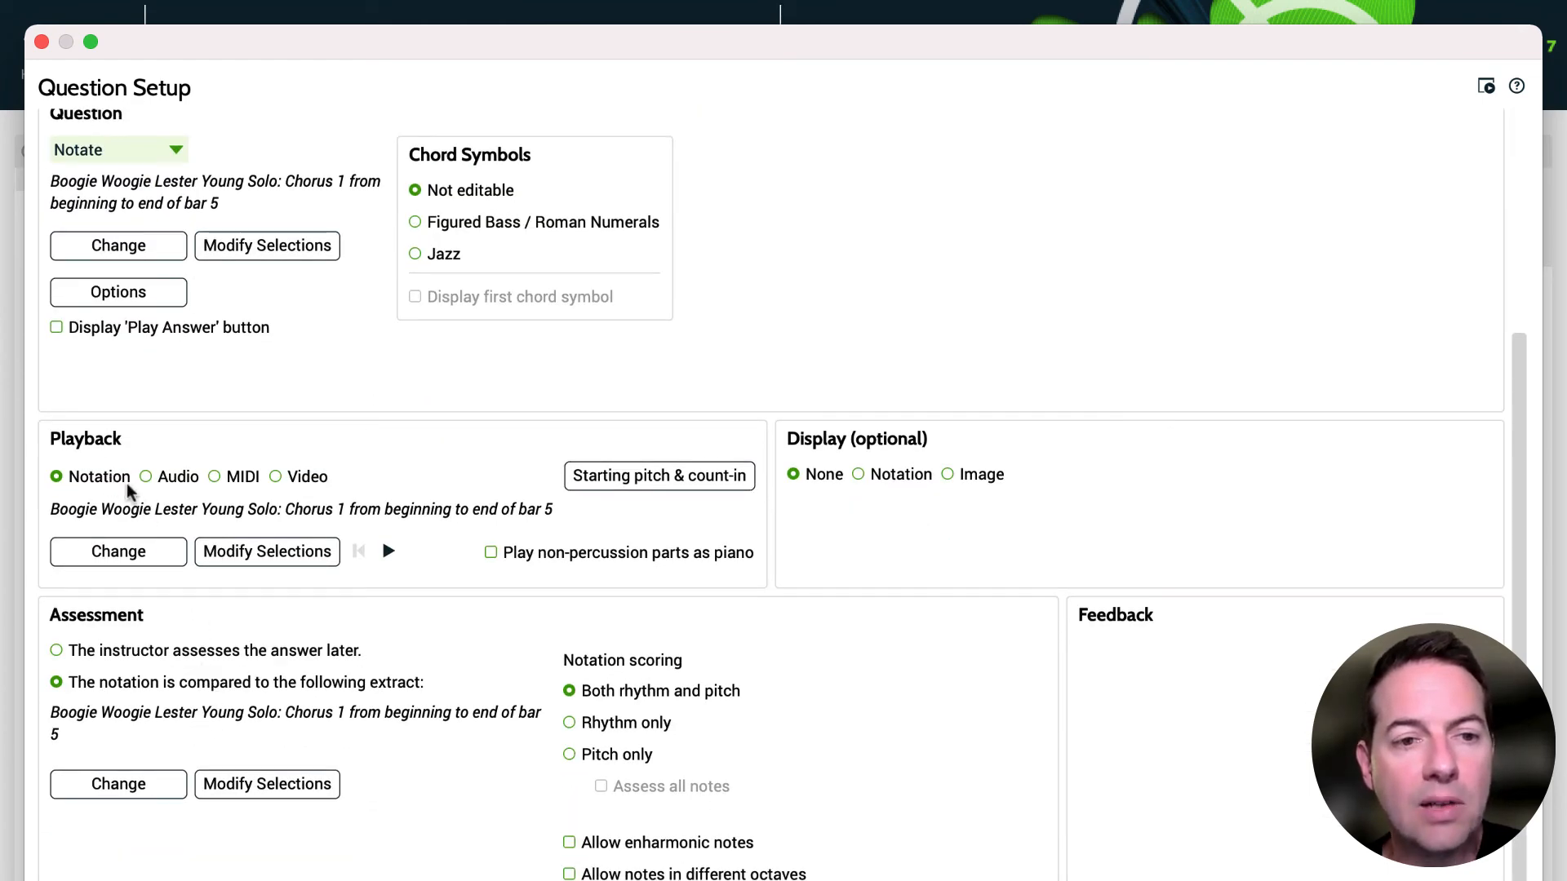
{"action": "left_click", "coordinate": [275, 477]}
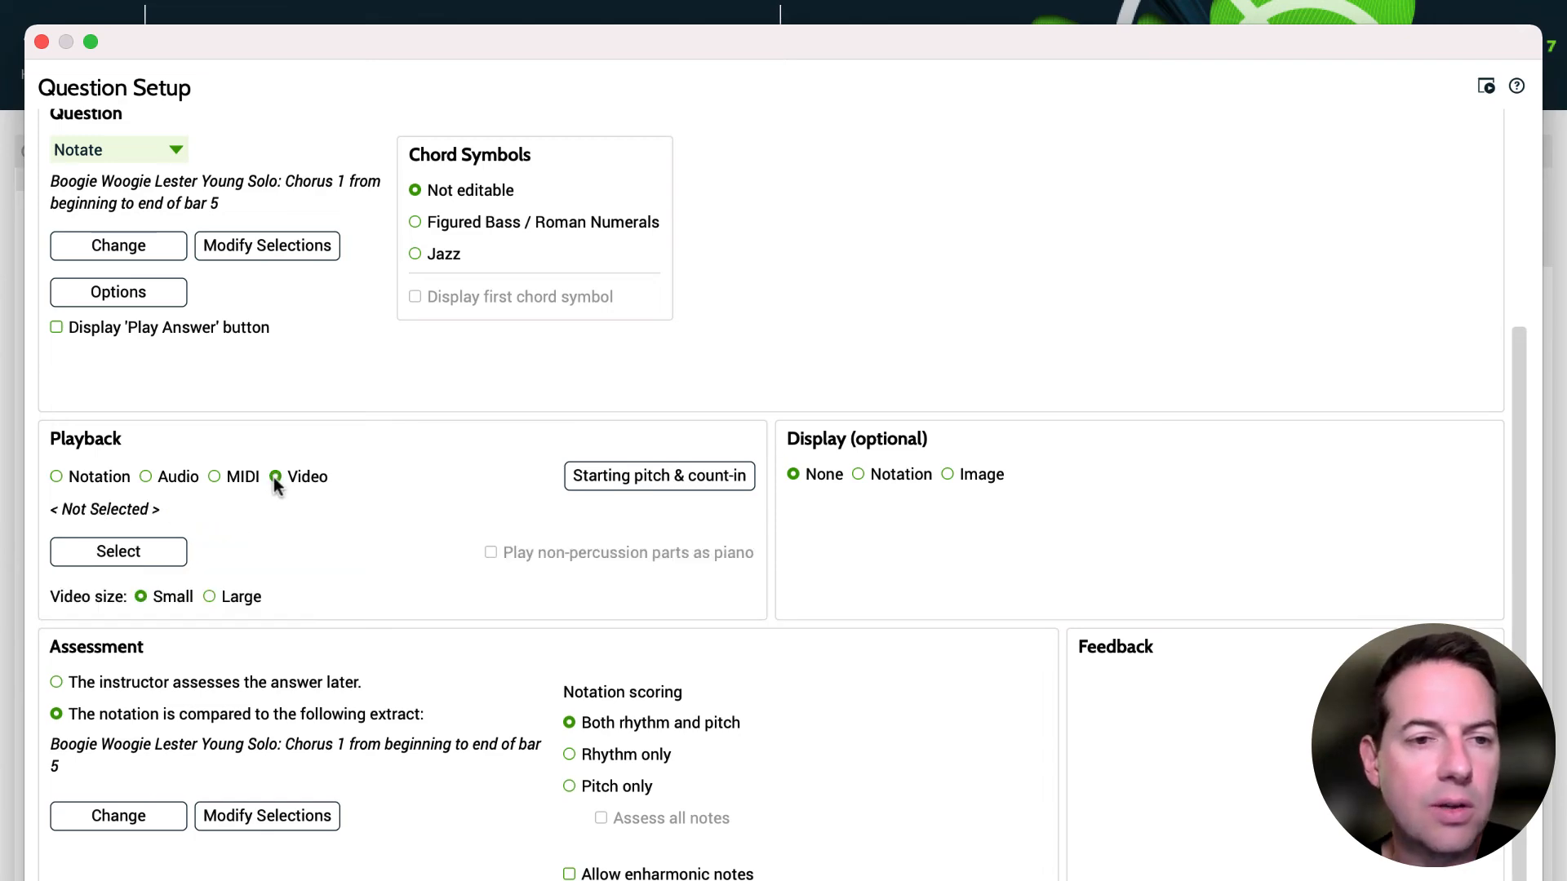
{"action": "left_click", "coordinate": [158, 561]}
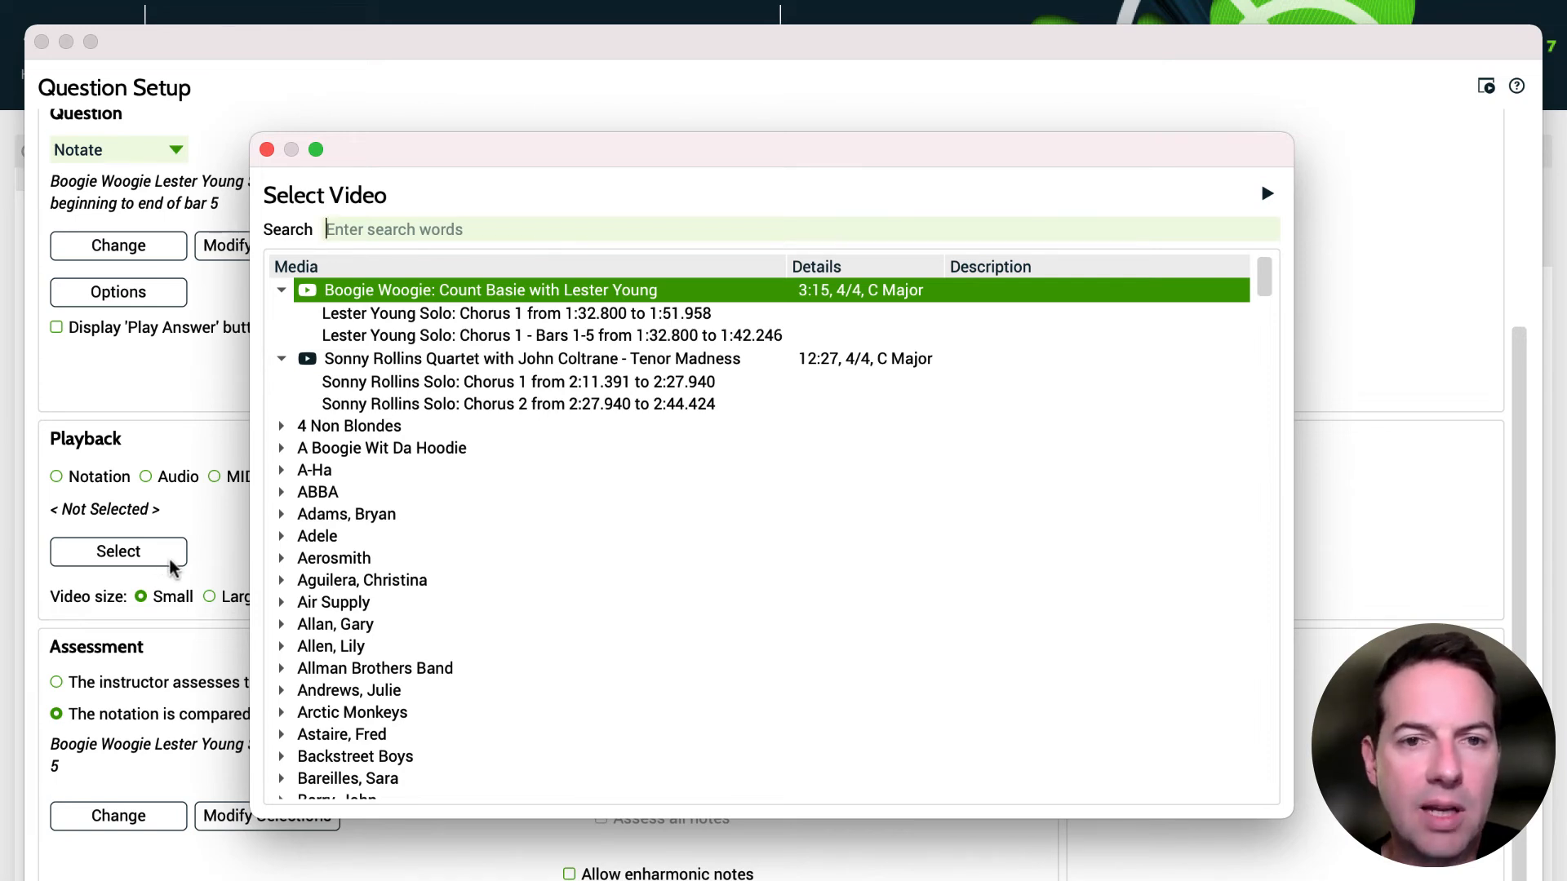
{"action": "left_click", "coordinate": [771, 338]}
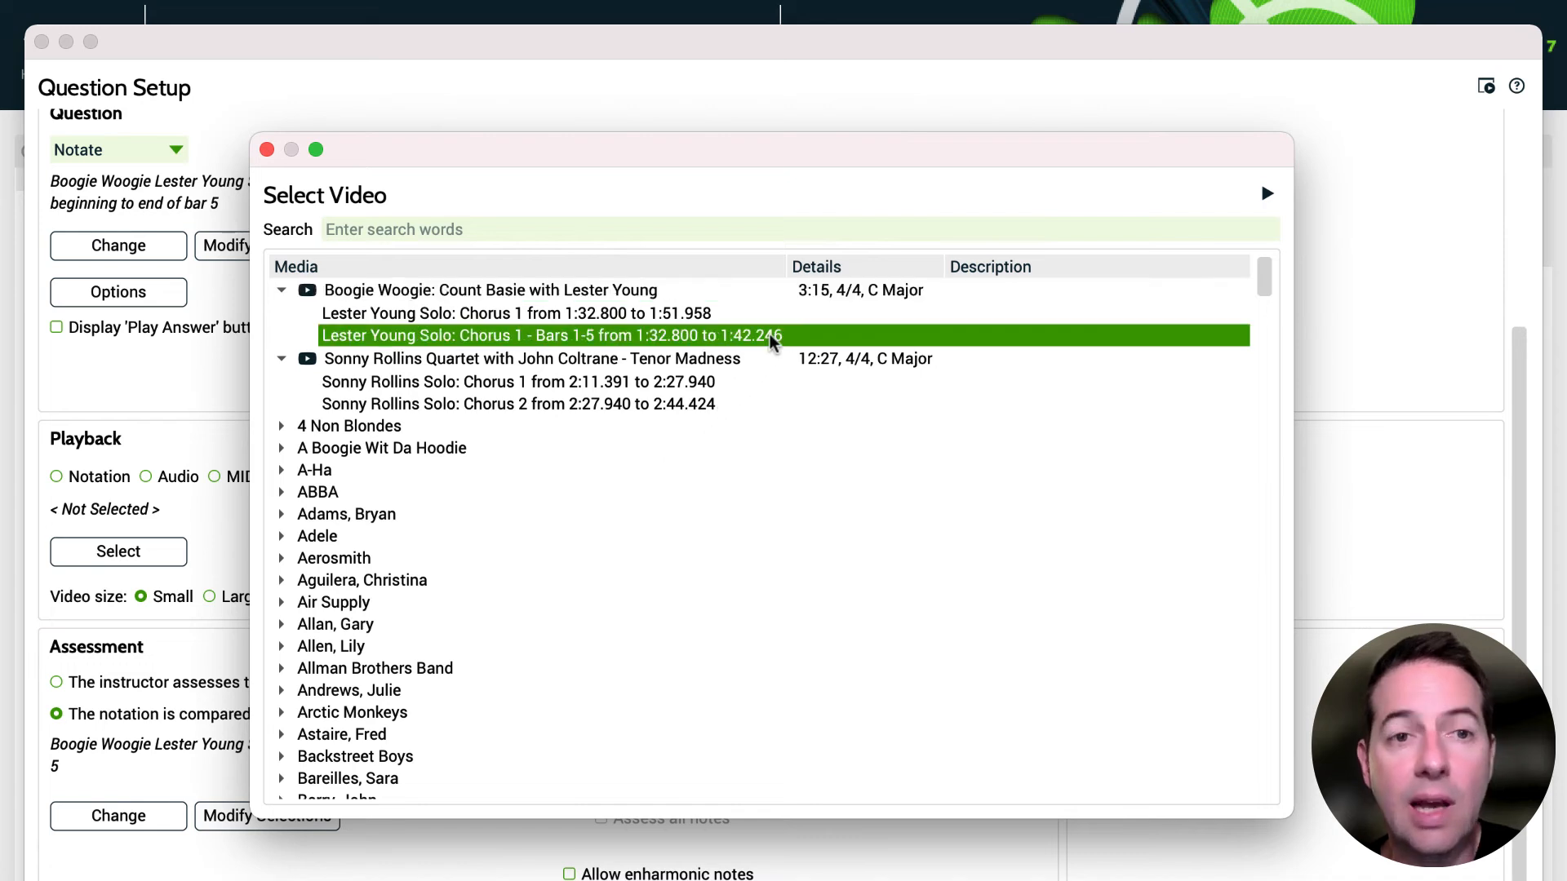
{"action": "left_click", "coordinate": [267, 150]}
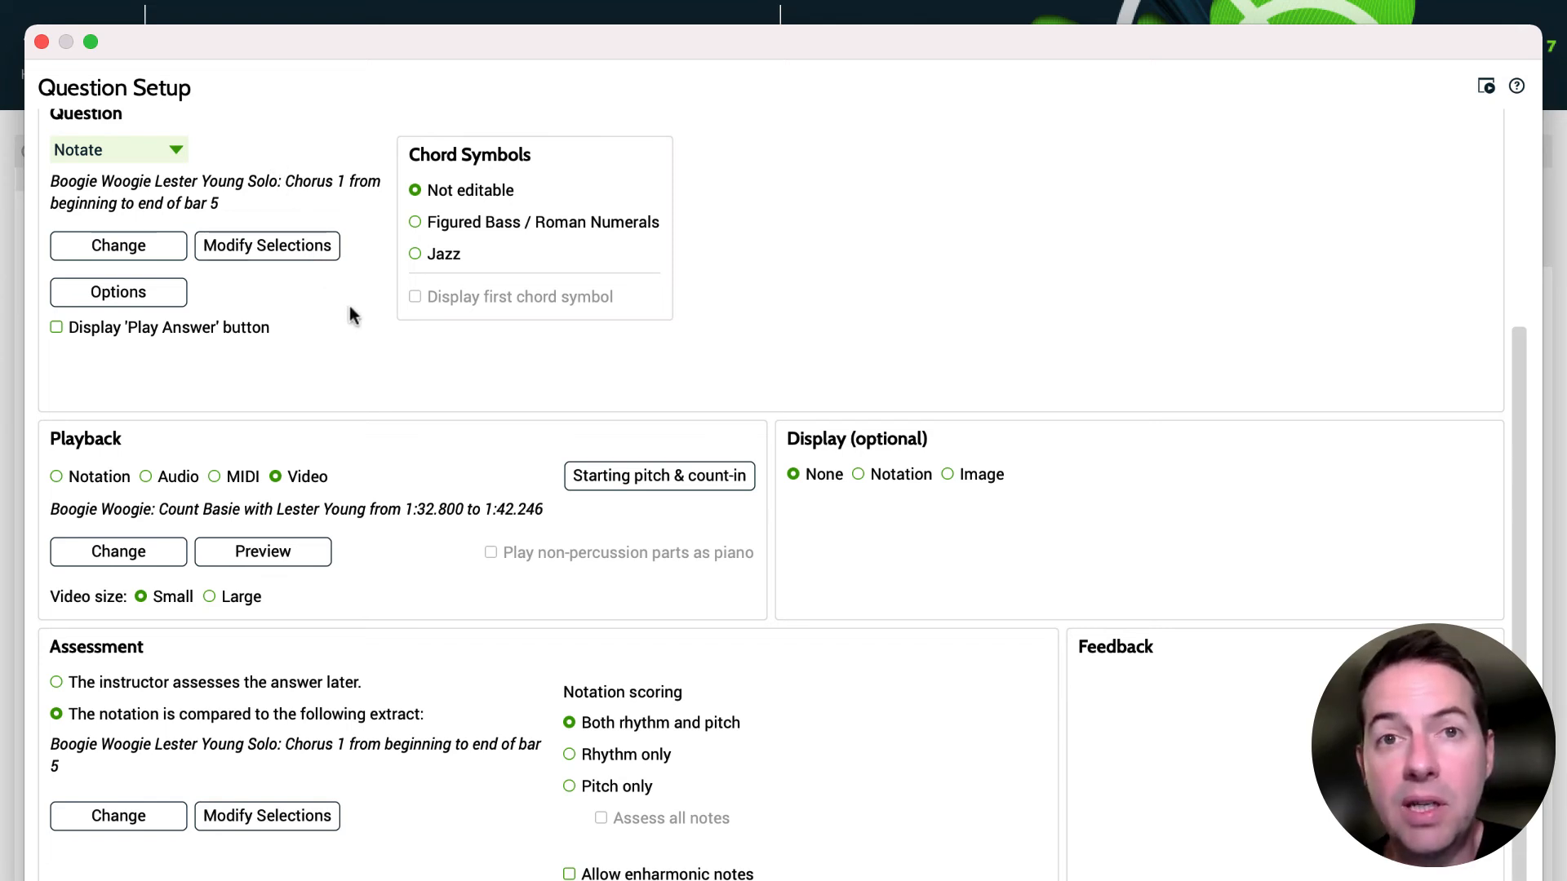
Set the starting pitch to a C Major chord played on Acoustic Grand Piano
{"action": "left_click", "coordinate": [730, 482]}
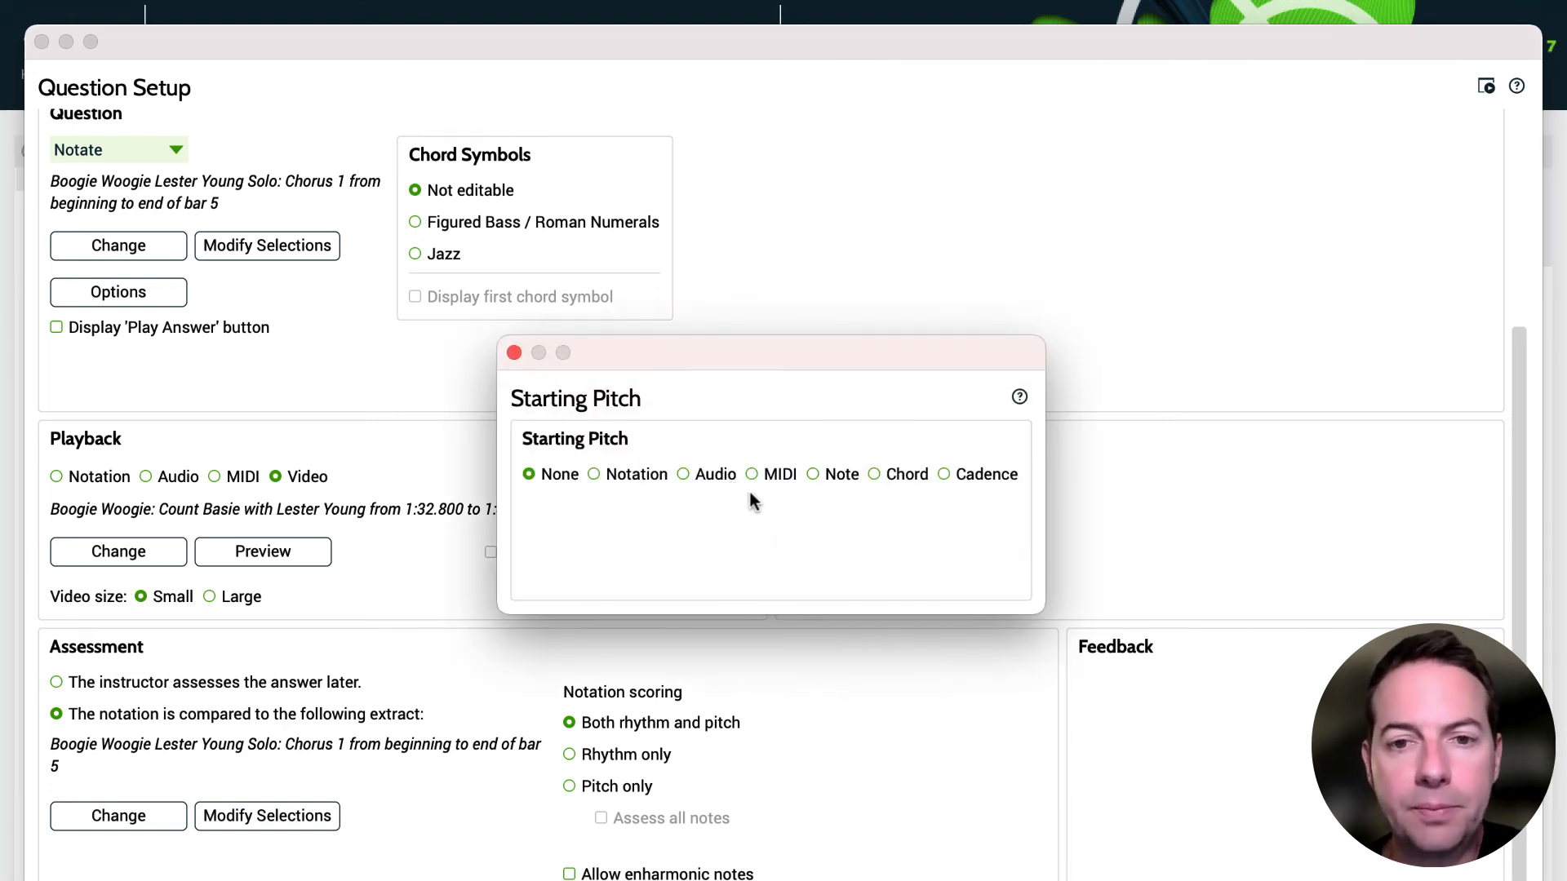
{"action": "left_click", "coordinate": [875, 475]}
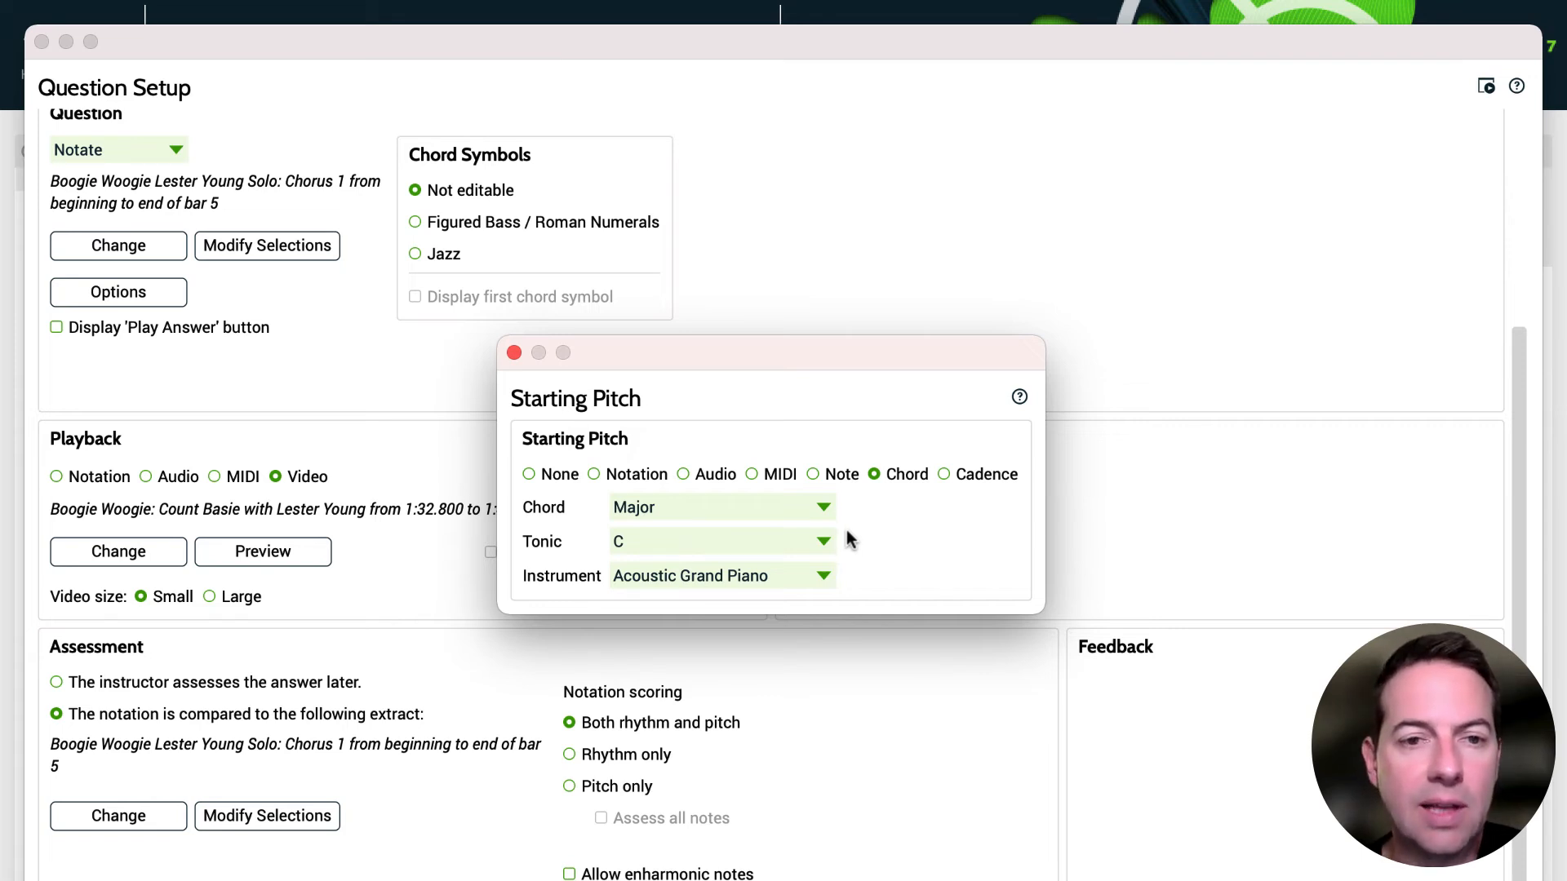
{"action": "left_click", "coordinate": [514, 353]}
Check which voices are shown and assessed in the assessment extract's selection settings, then close them
{"action": "scroll", "coordinate": [516, 362], "scroll_direction": "down", "scroll_amount": 1}
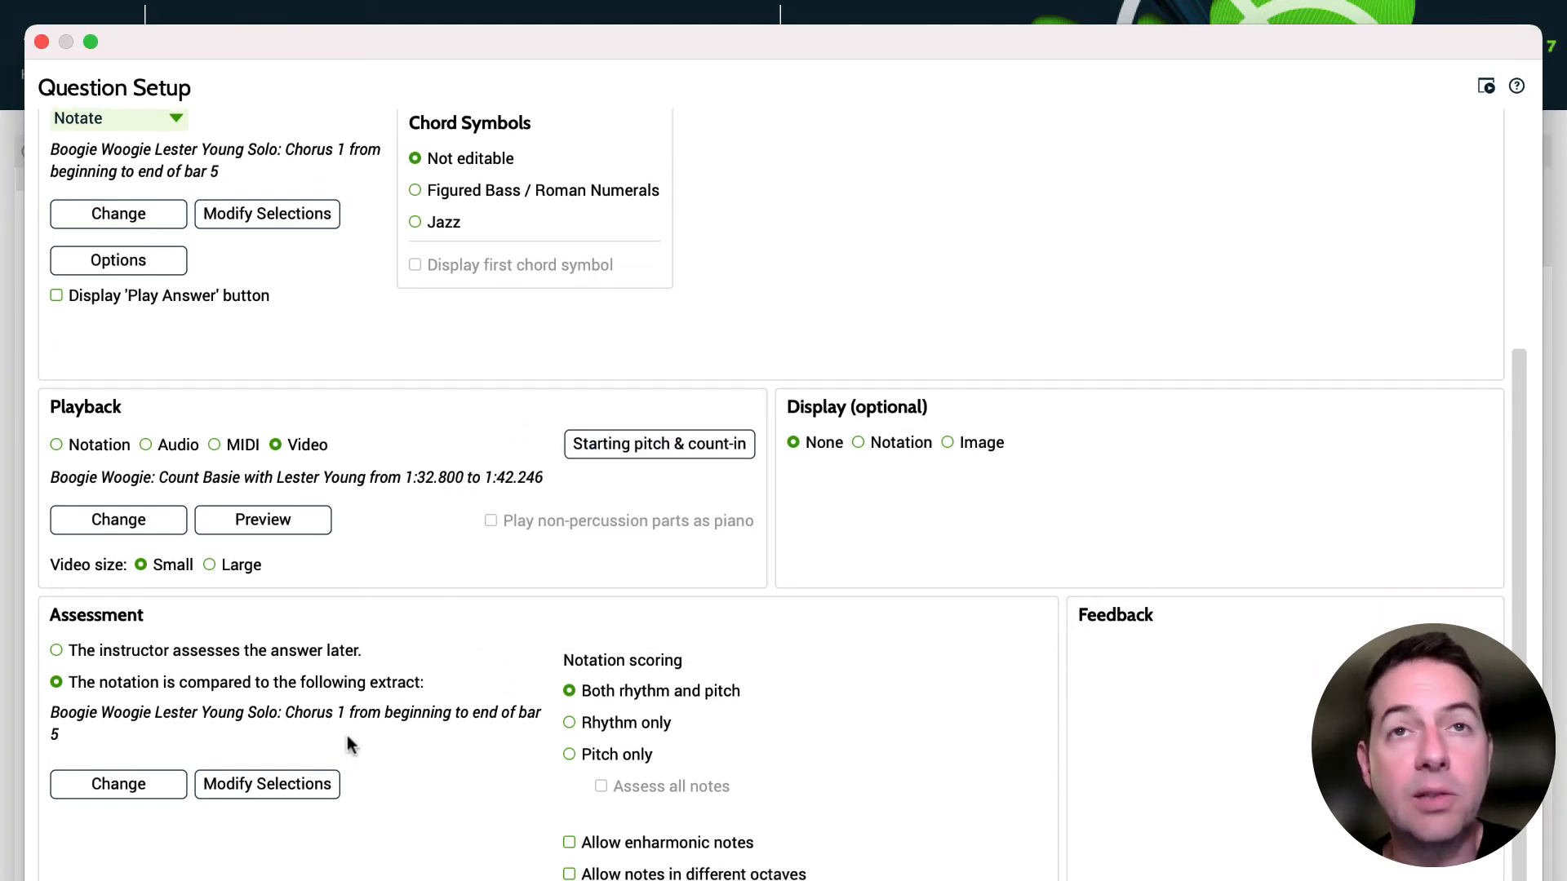
{"action": "left_click", "coordinate": [305, 782]}
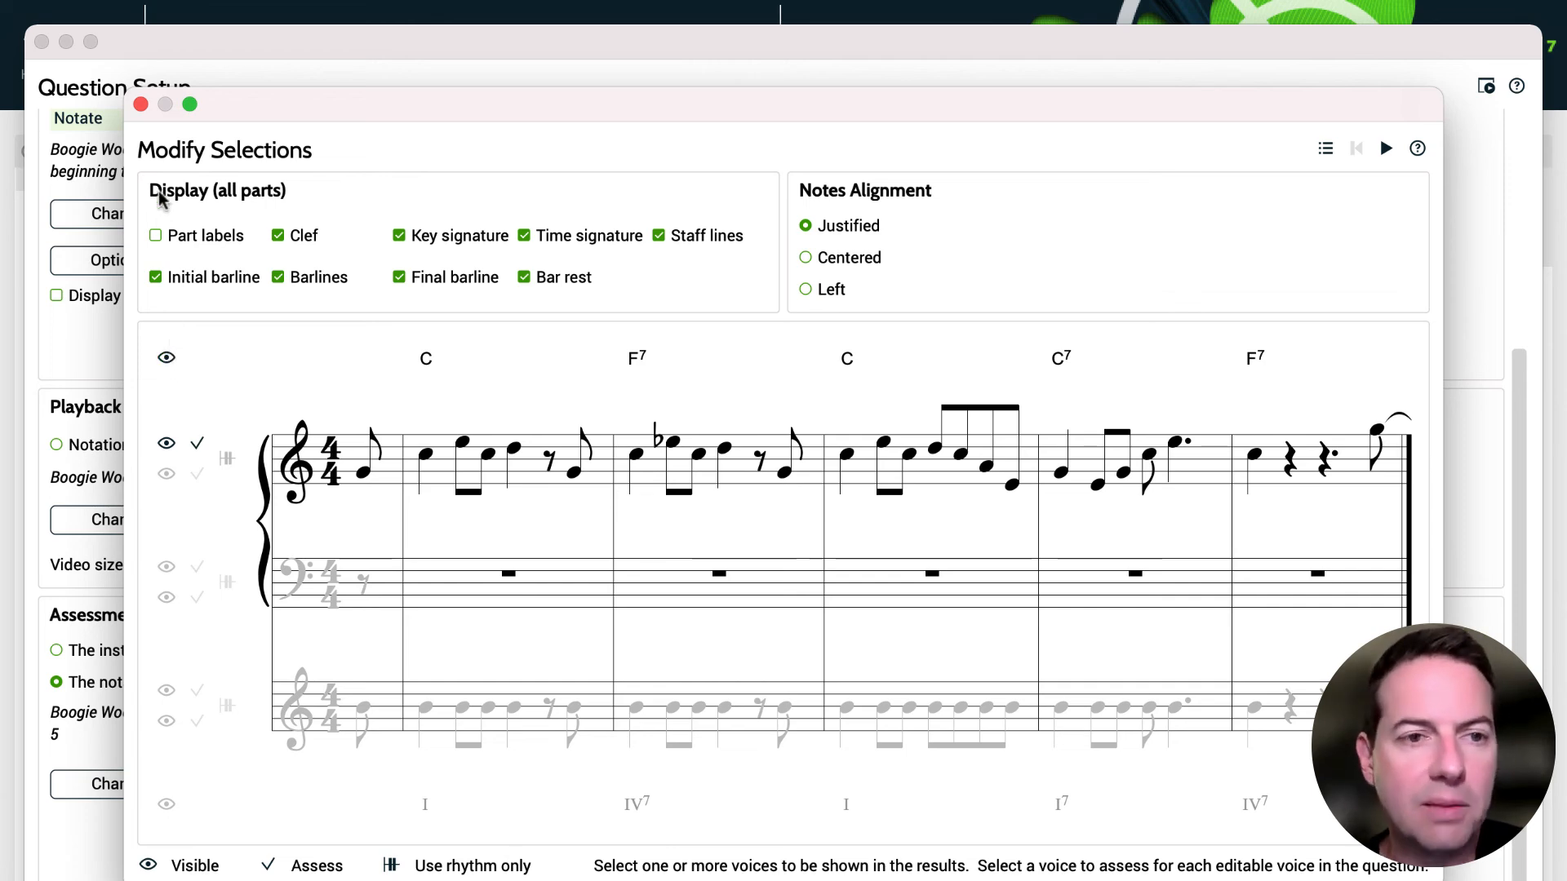
{"action": "left_click", "coordinate": [141, 104]}
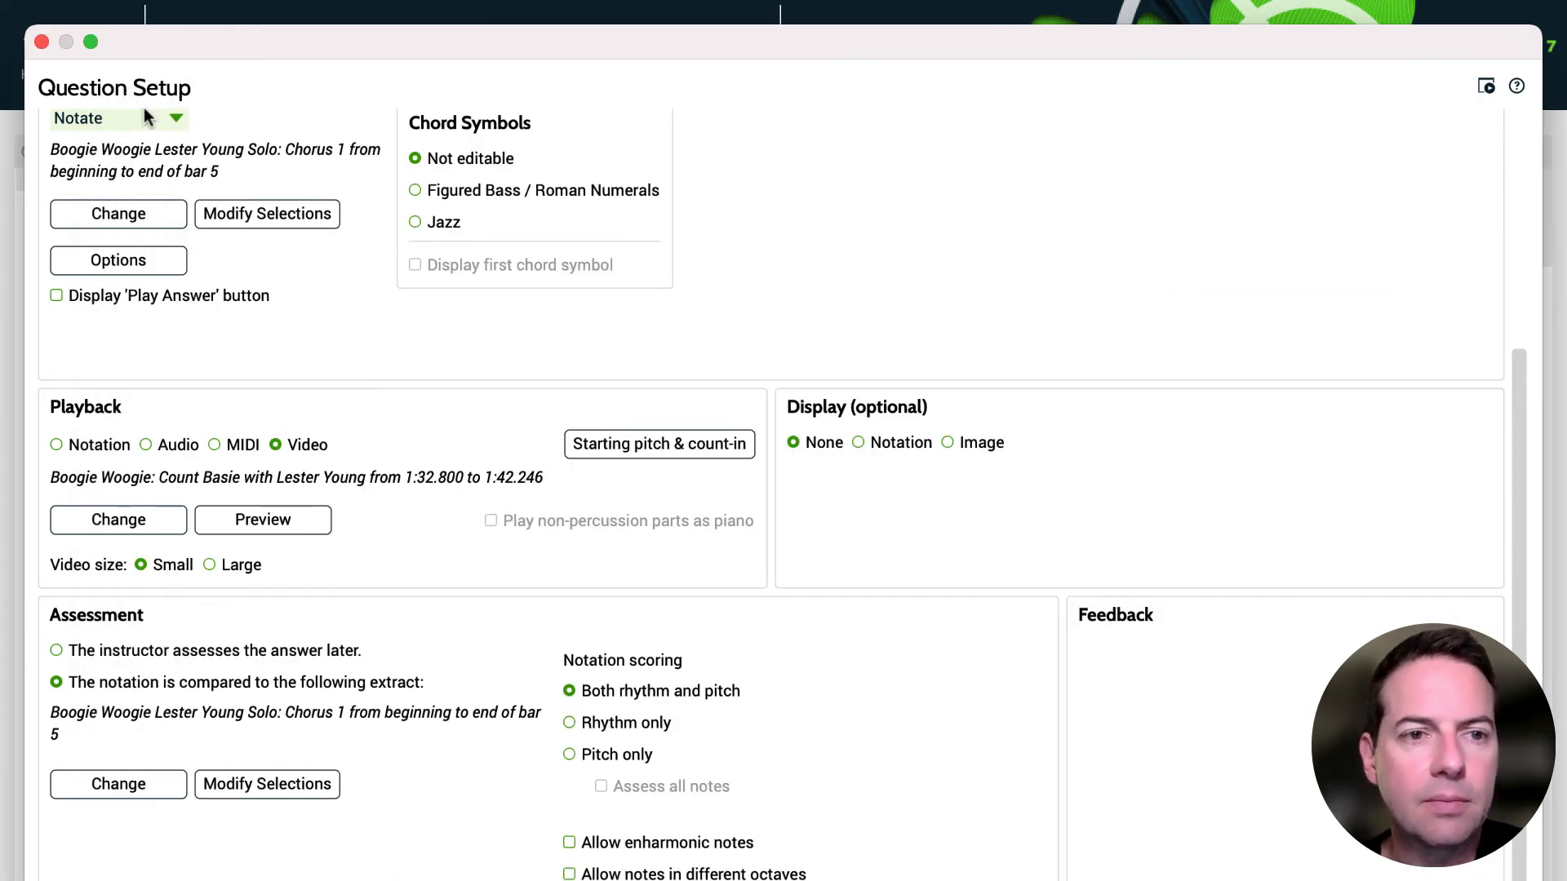
Close the question setup and preview the "Jazz Transcription 1" question
{"action": "left_click", "coordinate": [42, 42]}
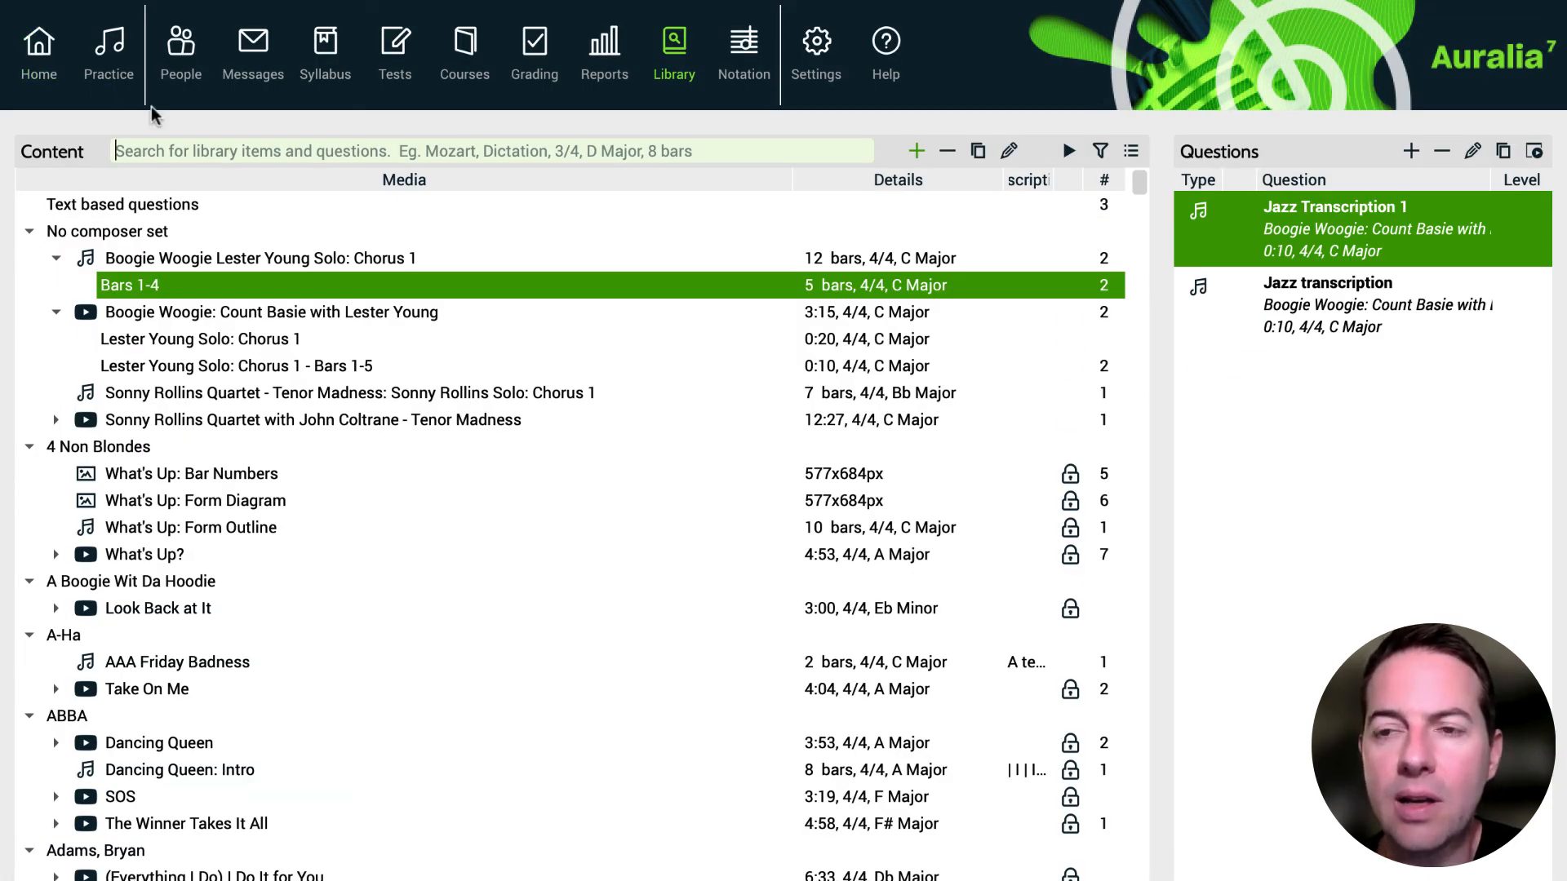
{"action": "left_click", "coordinate": [1537, 158]}
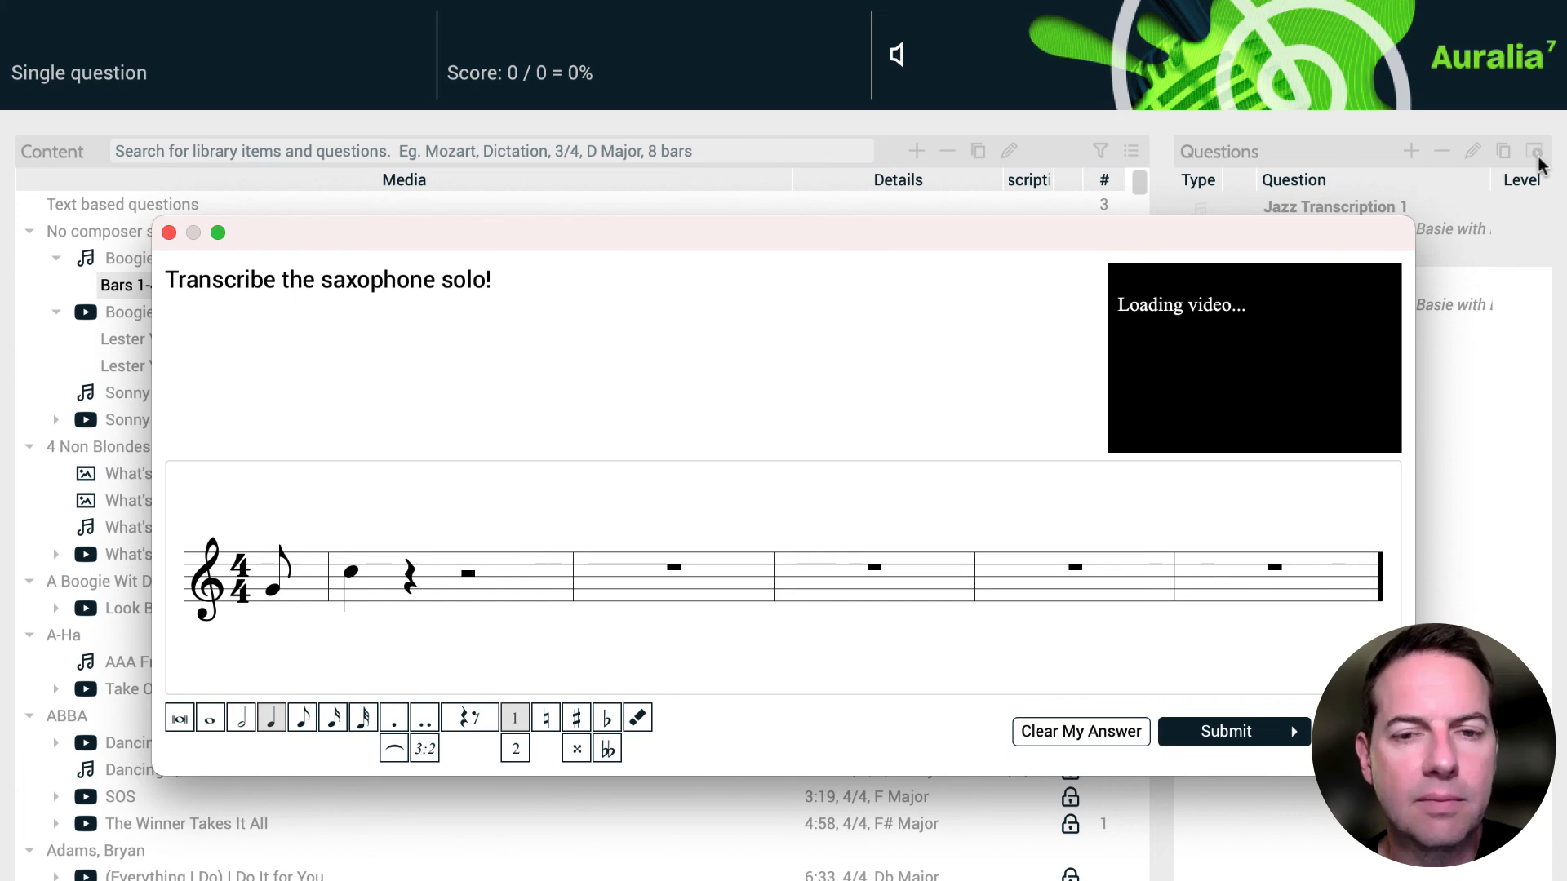